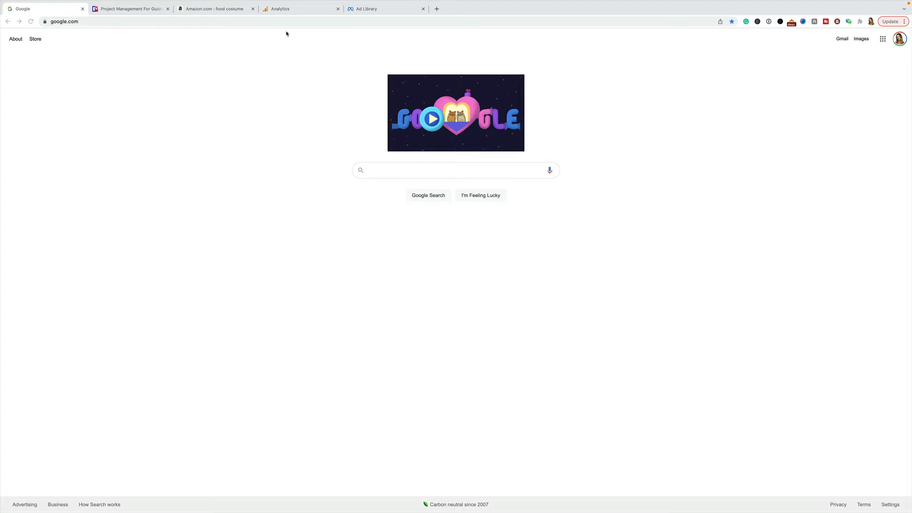
Open the copied Canva share link for the email capture form, including its access token, in the current browser tab.
left_click(266, 23)
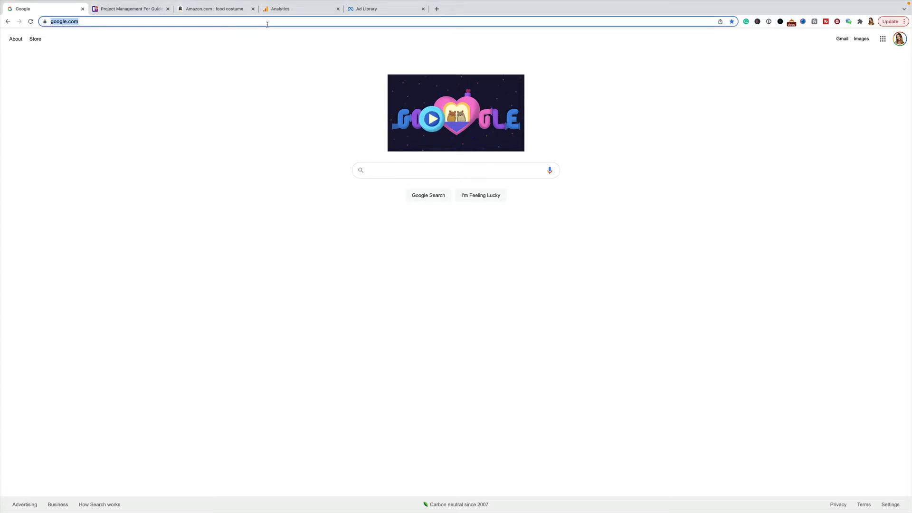
key("super+v")
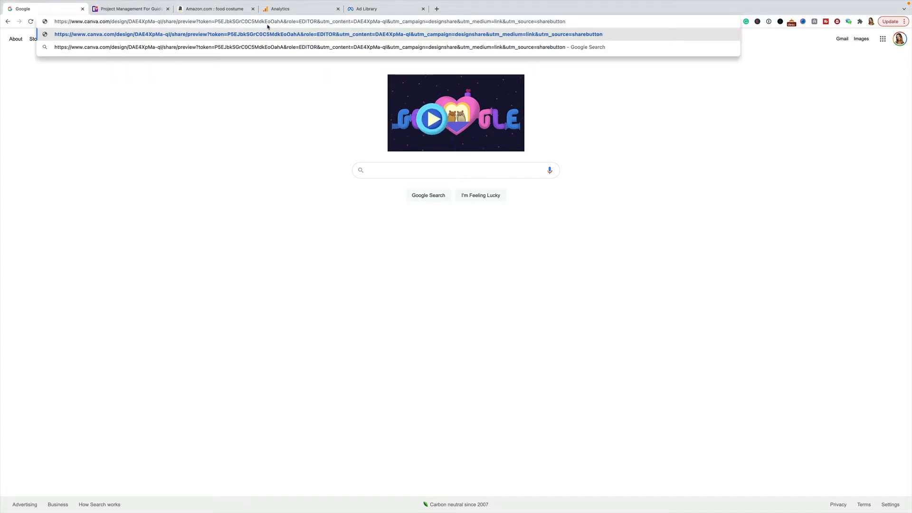
key("Return")
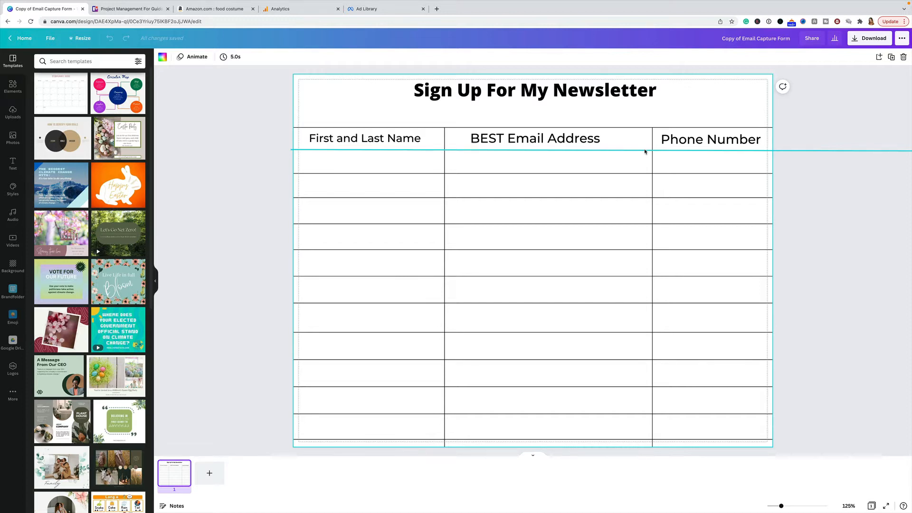
Try yellow, pink, several greys and black from the default colors as the page background, ending on white.
left_click(358, 110)
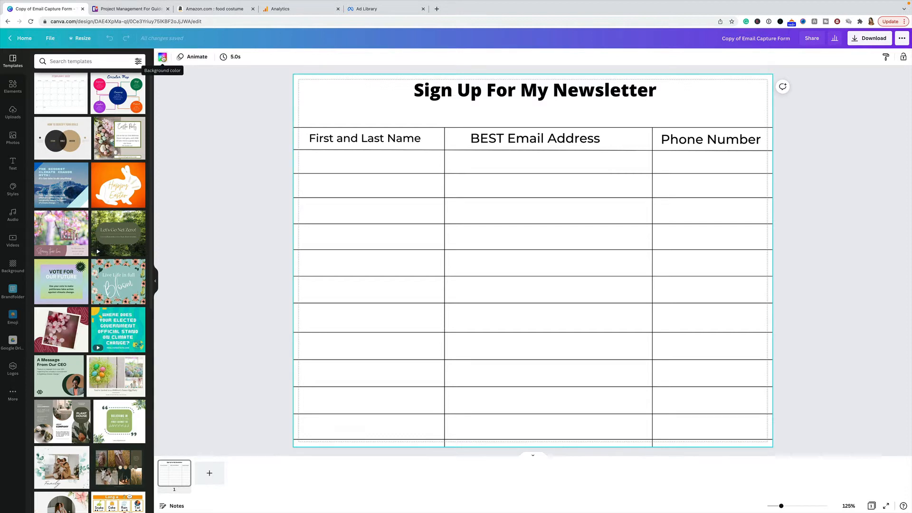
left_click(162, 58)
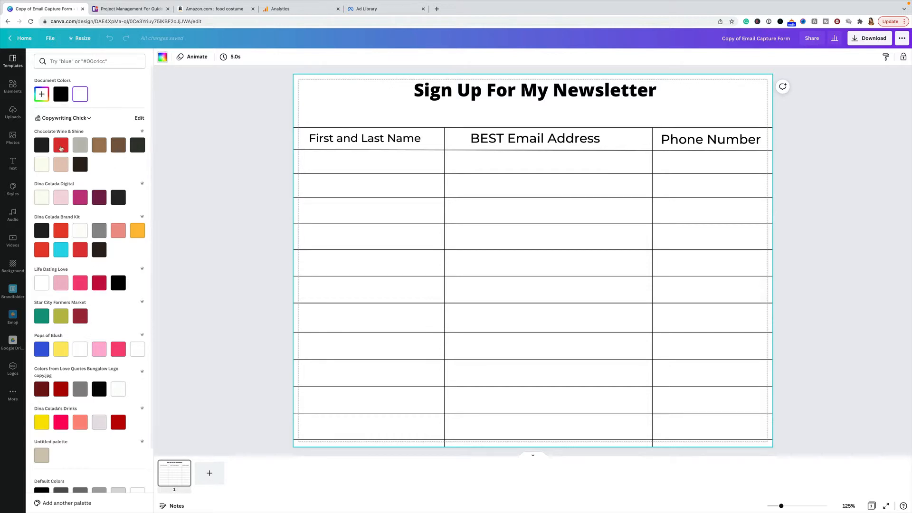
scroll(81, 237, "down", 3)
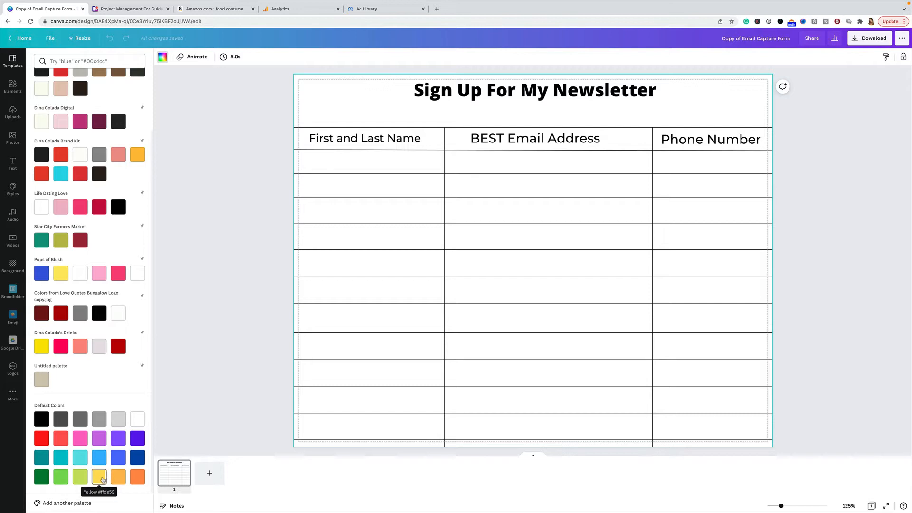
left_click(103, 479)
left_click(80, 438)
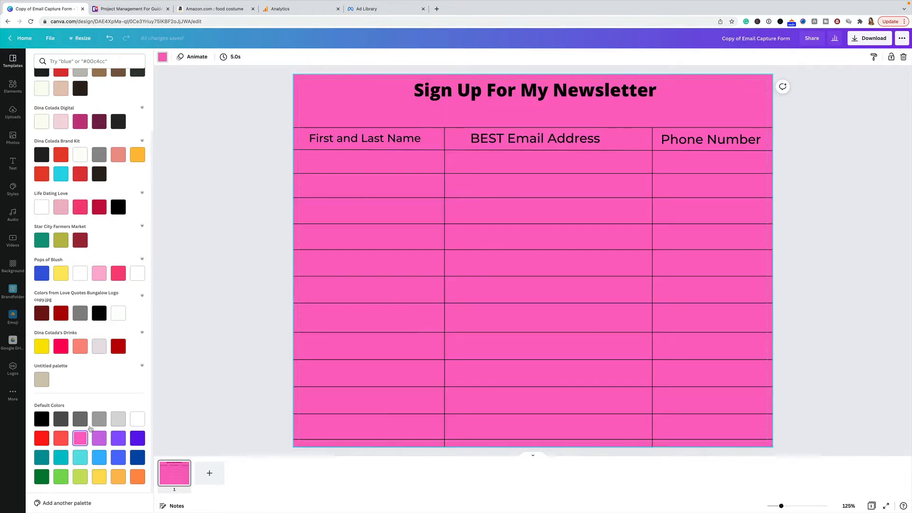
left_click(119, 420)
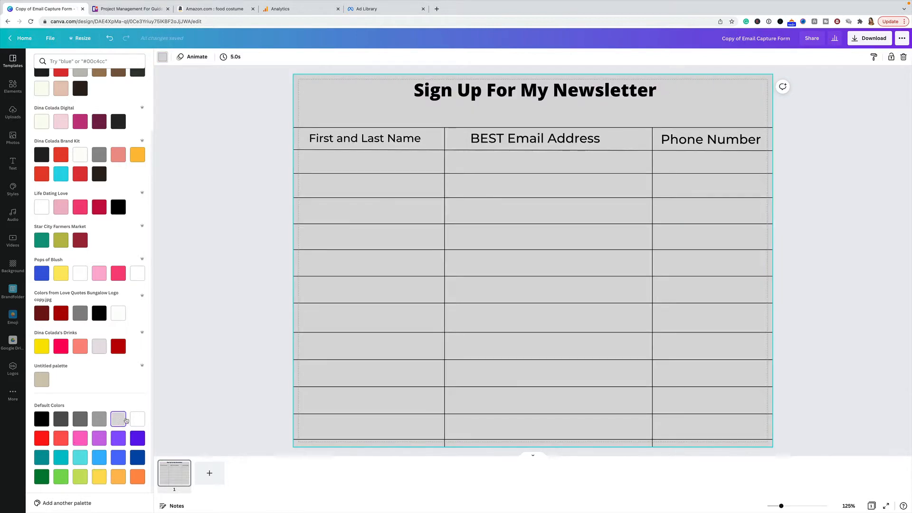
left_click(99, 420)
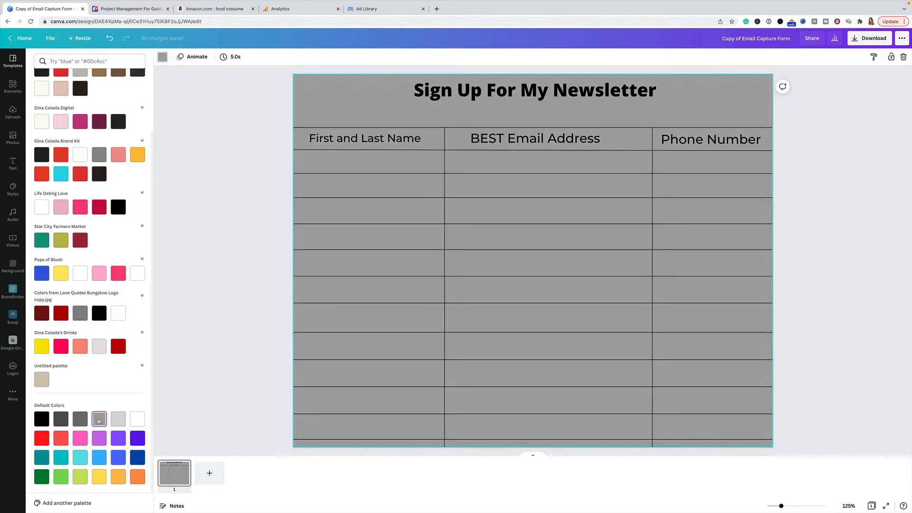
left_click(117, 420)
left_click(61, 420)
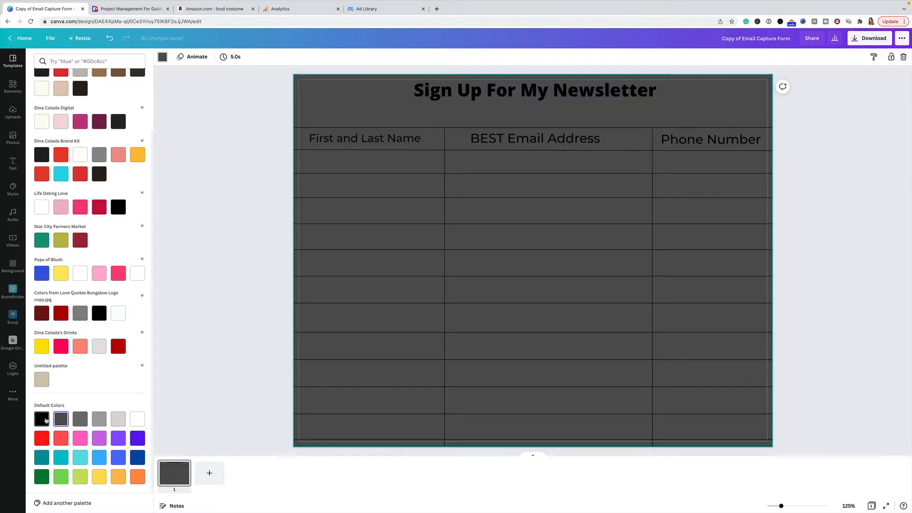
left_click(46, 420)
left_click(137, 419)
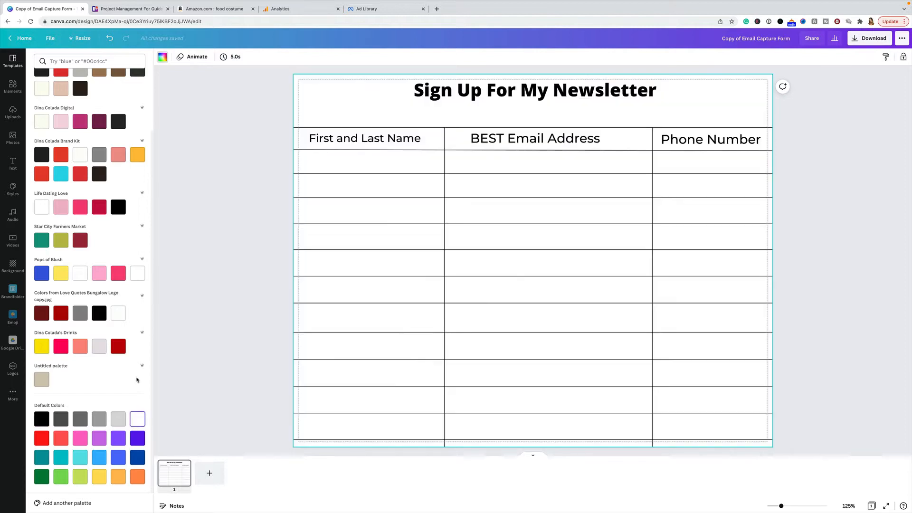
Mix a custom reddish-brown background color for the page, and replace it with the hex code #FFFFFF.
scroll(123, 320, "up", 2)
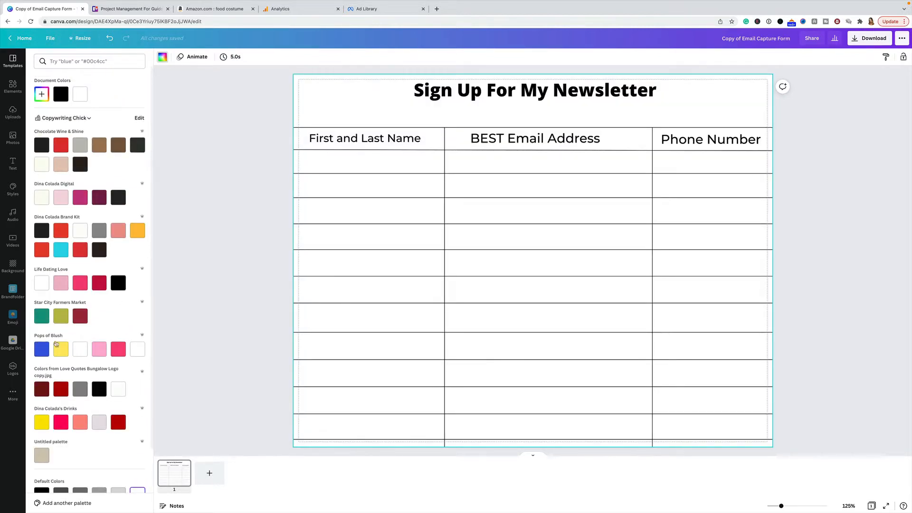
scroll(68, 382, "down", 2)
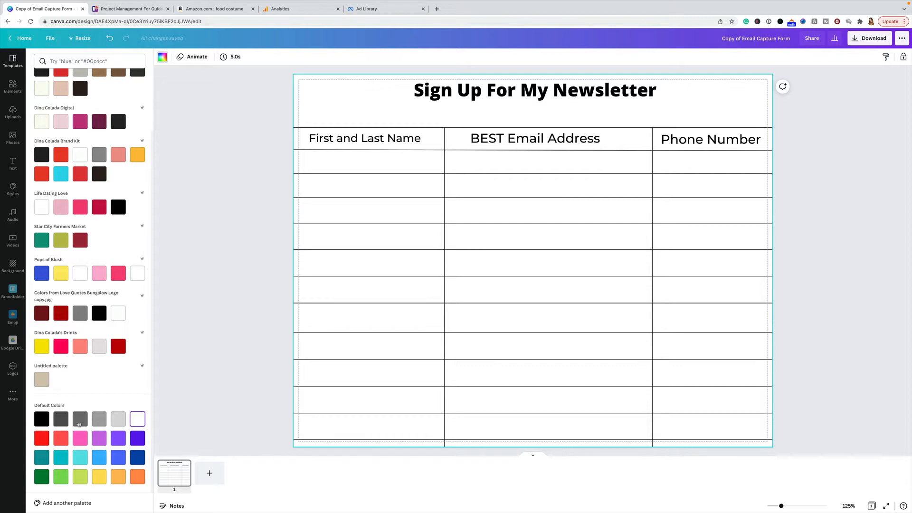
scroll(95, 436, "up", 2)
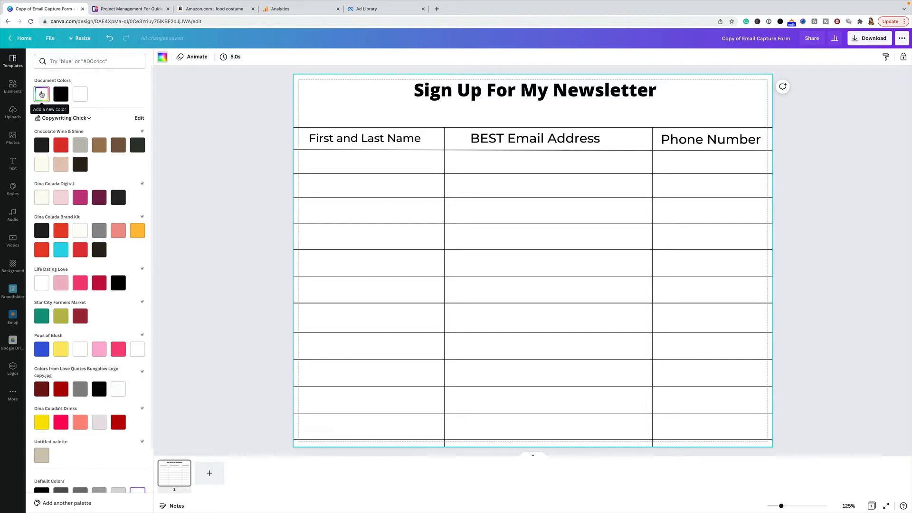
left_click(41, 94)
left_click_drag(72, 135, 74, 114)
left_click_drag(119, 155, 44, 155)
left_click(85, 123)
left_click(74, 167)
type("#FFFFF")
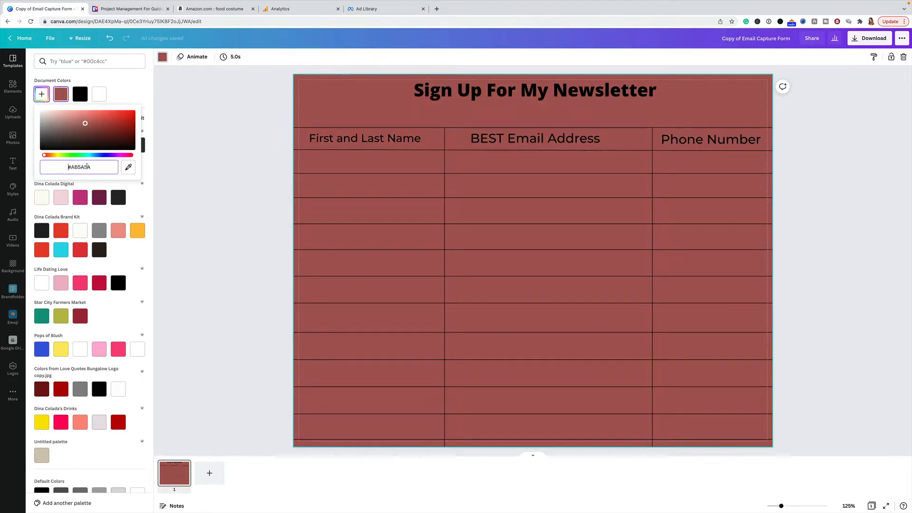
type("F")
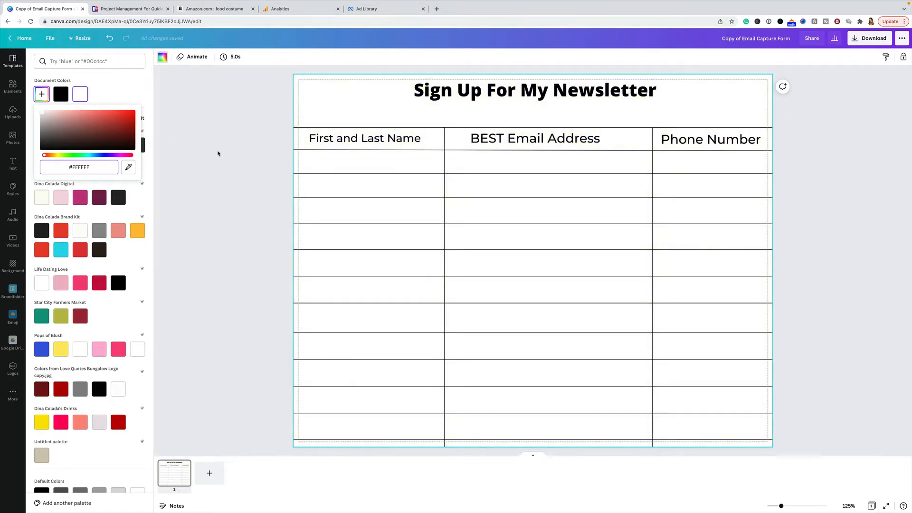
left_click(216, 153)
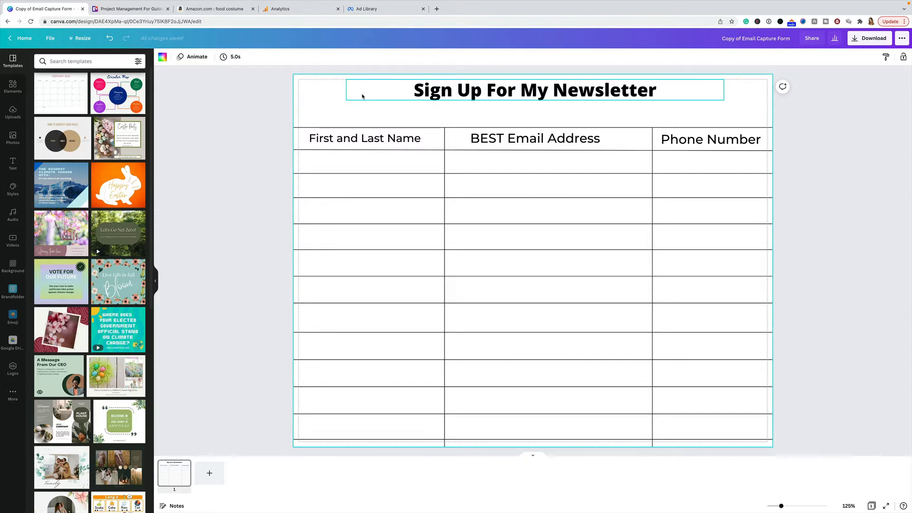
Replace "My" with "Pottery" in the form heading so it reads "Sign Up For Pottery Newsletter".
left_click(498, 93)
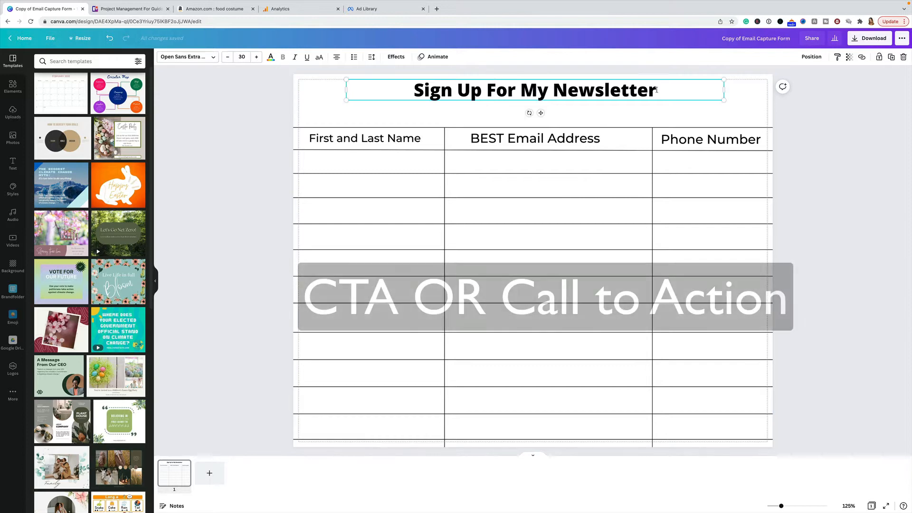
left_click_drag(657, 91, 416, 89)
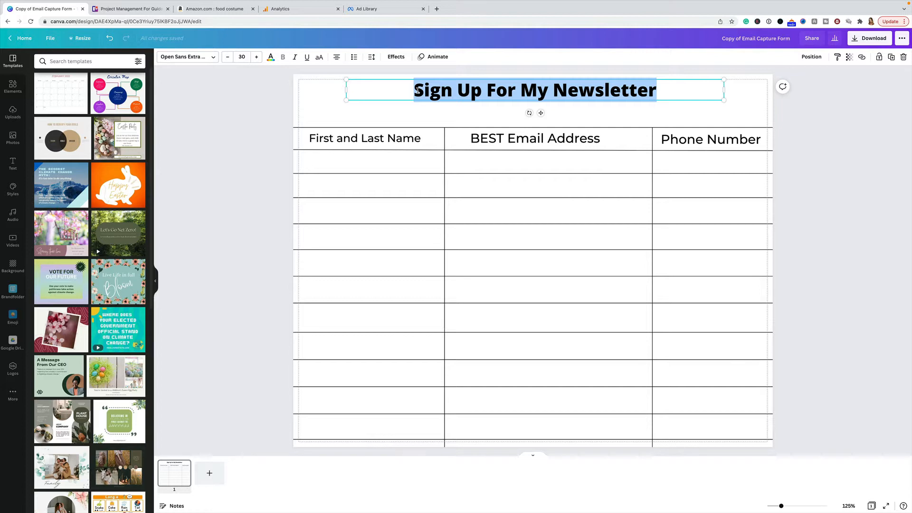
left_click_drag(673, 90, 526, 92)
left_click(524, 91)
type("Pto")
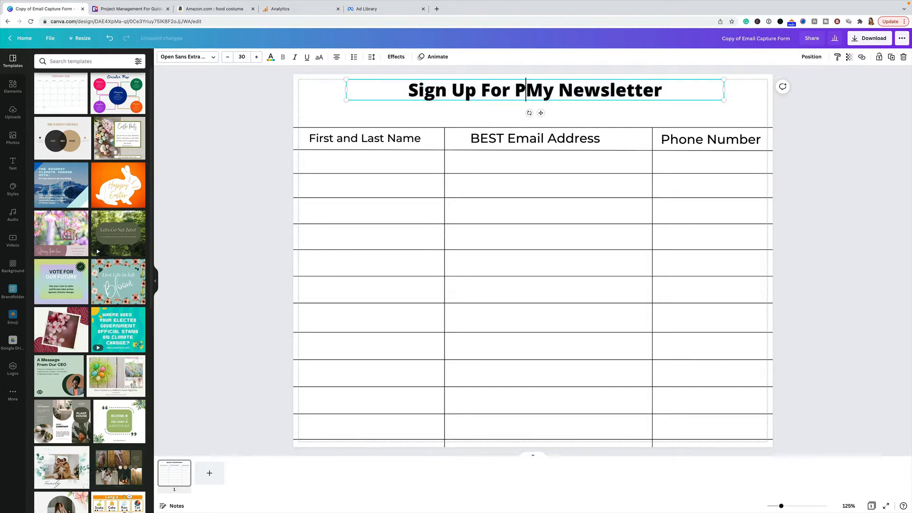
key("BackSpace")
key("BackSpace")
type("ottery")
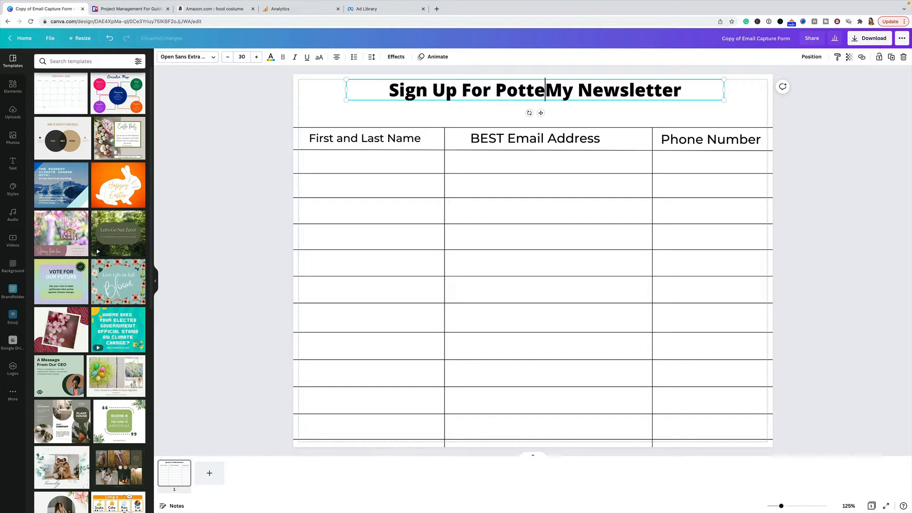
key("Right")
key("Right")
key("Right")
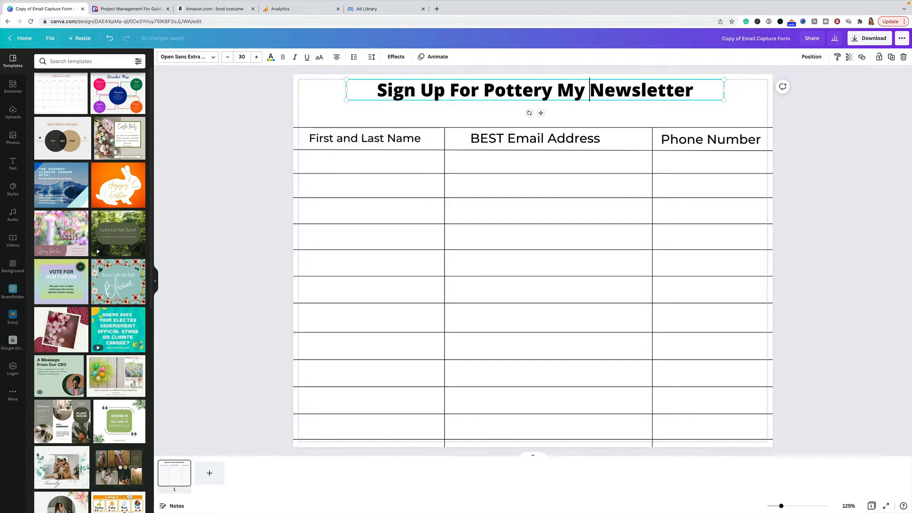
key("BackSpace")
key("BackSpace")
key("BackSpace")
key("BackSpace")
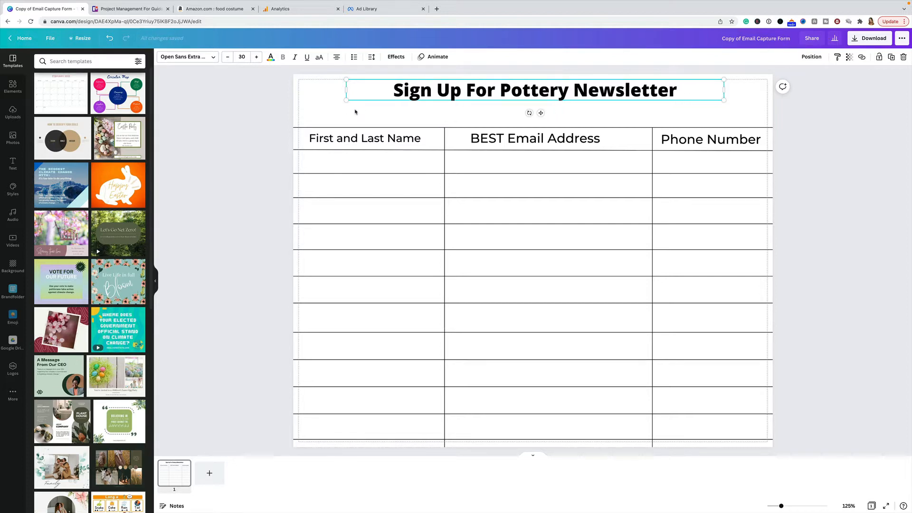
Delete the last letters of "Newsletter" in the heading and retype them as "ter".
left_click(465, 89)
left_click_drag(393, 90, 689, 93)
left_click(689, 92)
key("BackSpace")
key("BackSpace")
key("BackSpace")
type("ter")
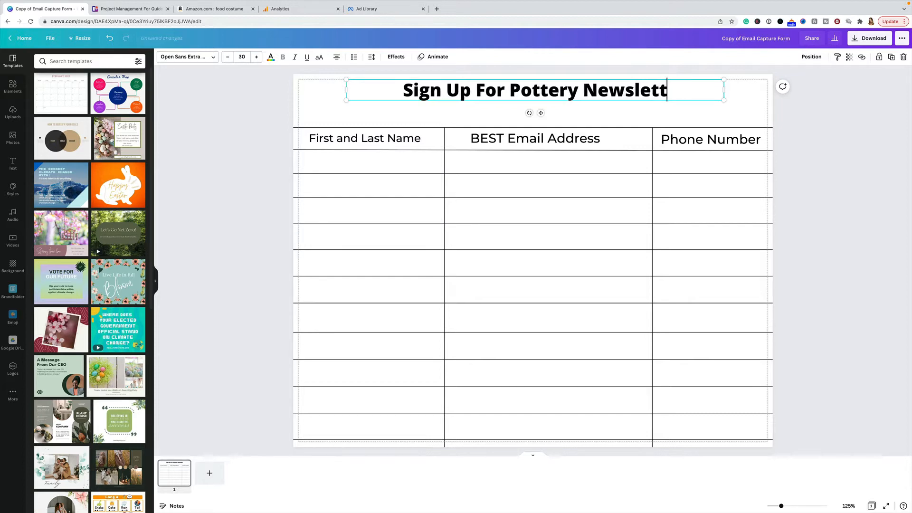
Add a second line to the heading reading "To go to the next line...".
key("Return")
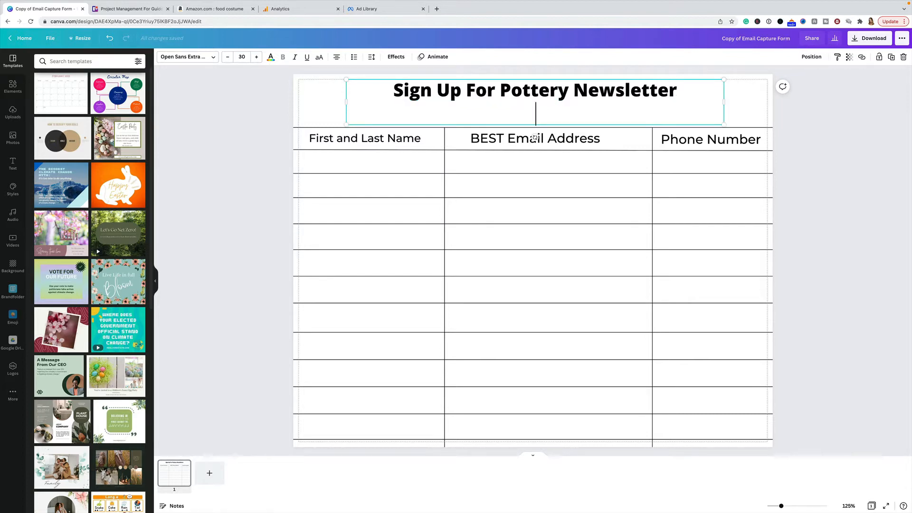
type("To got to")
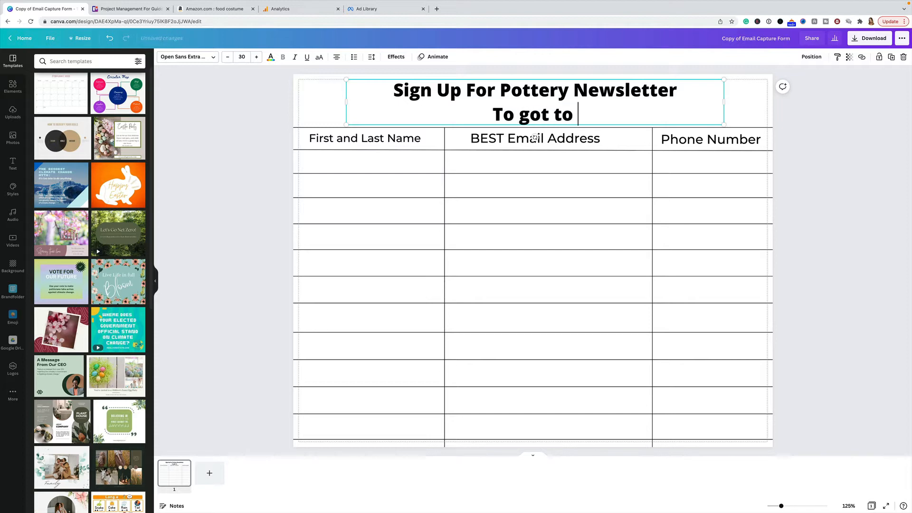
key("BackSpace")
key("BackSpace")
key("BackSpace")
key("BackSpace")
type("to th")
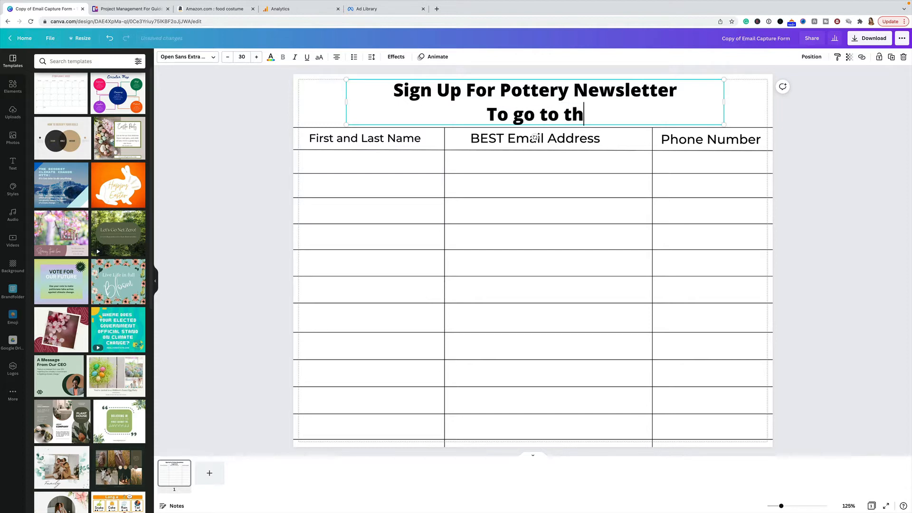
type("e next line...")
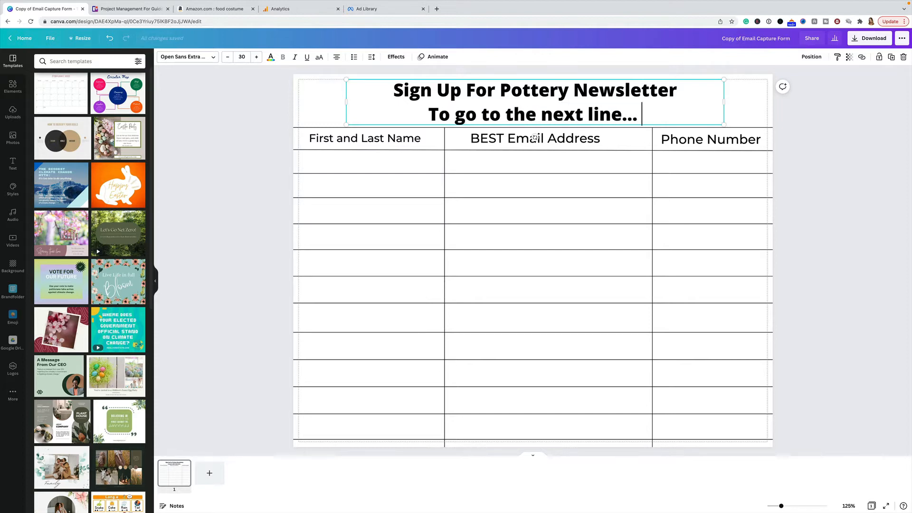
left_click_drag(677, 111, 384, 93)
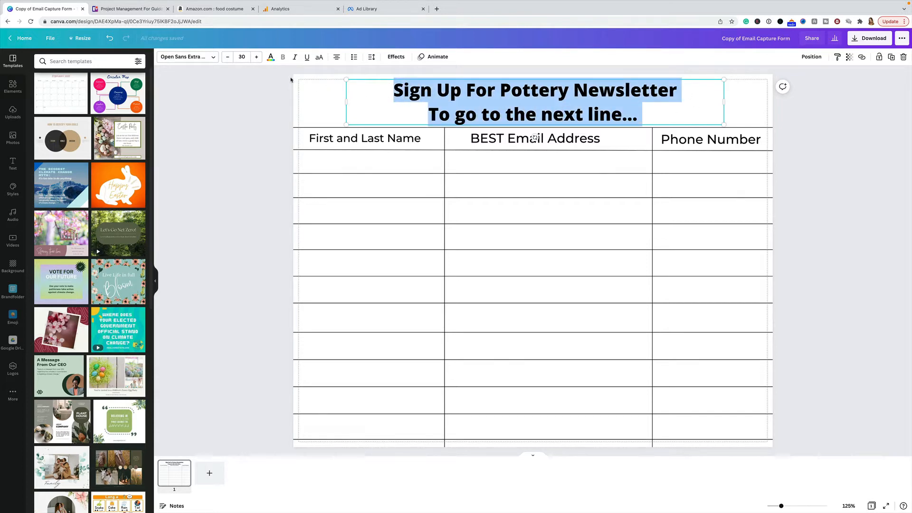
left_click(529, 91)
key("super+a")
left_click(522, 91)
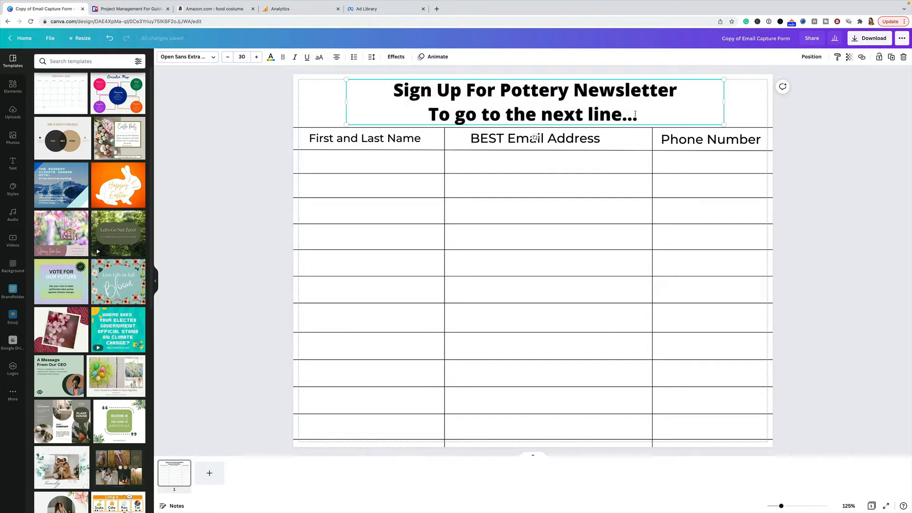
Color the word "Pottery" in the heading with the dark pink from the Pops of Blush palette.
left_click_drag(573, 91, 500, 91)
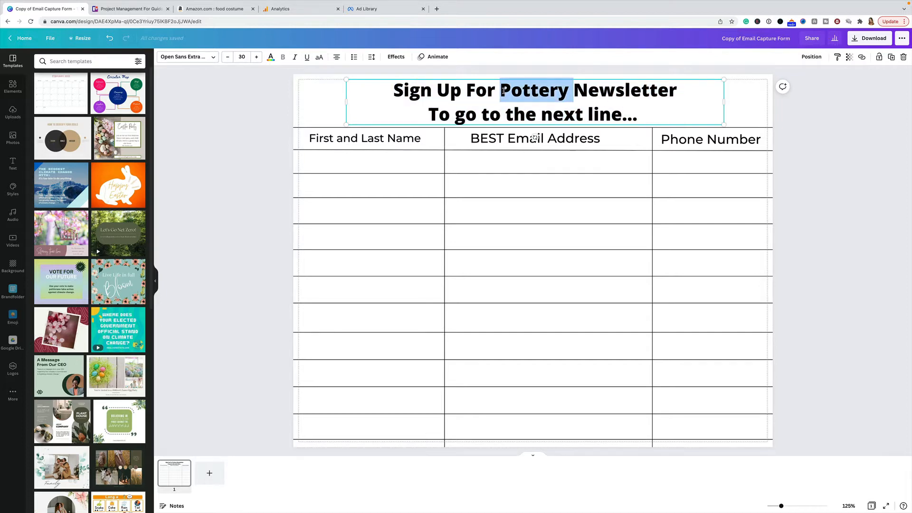
left_click(271, 58)
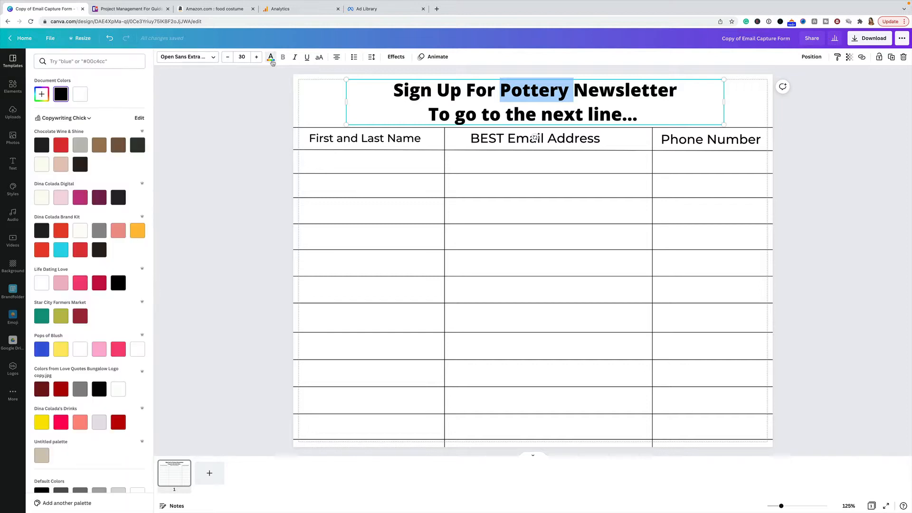
left_click(118, 349)
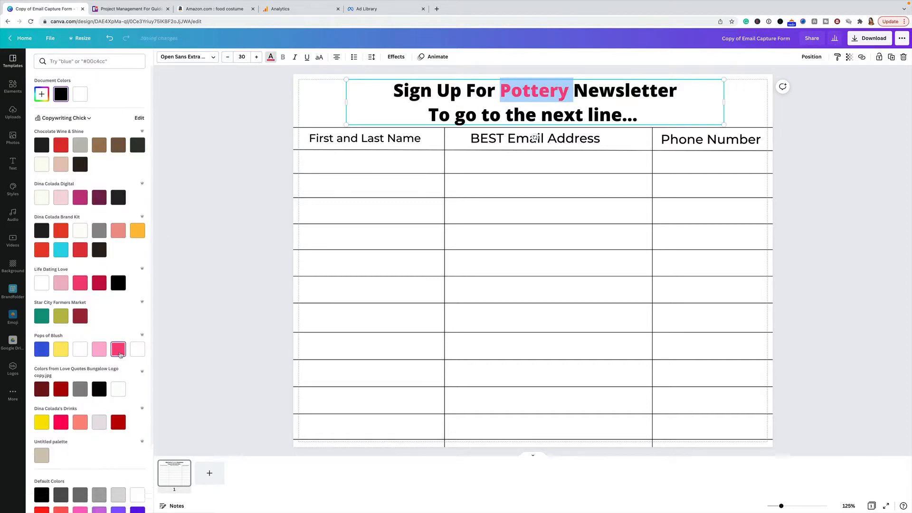
left_click(625, 102)
Color the word "line" in the heading's second line with the yellow-orange from the brand kit palette.
left_click_drag(622, 117, 588, 118)
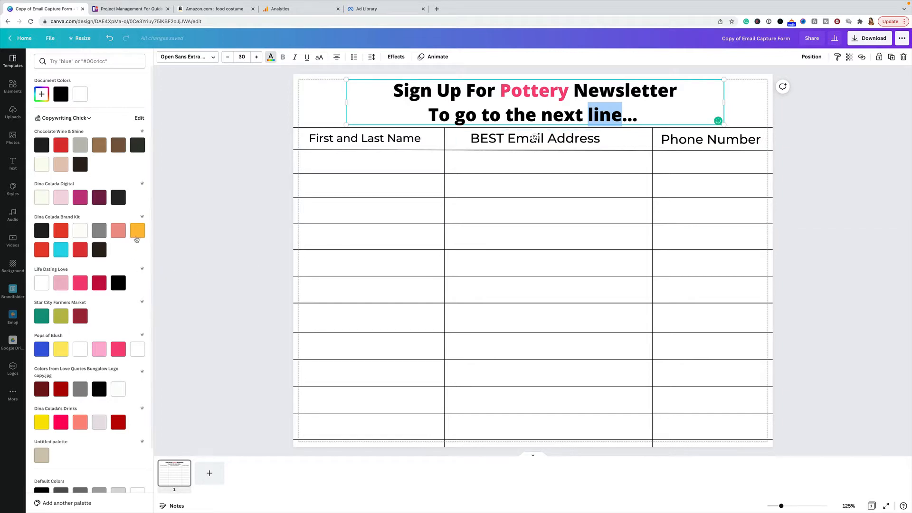
left_click(138, 230)
left_click(670, 104)
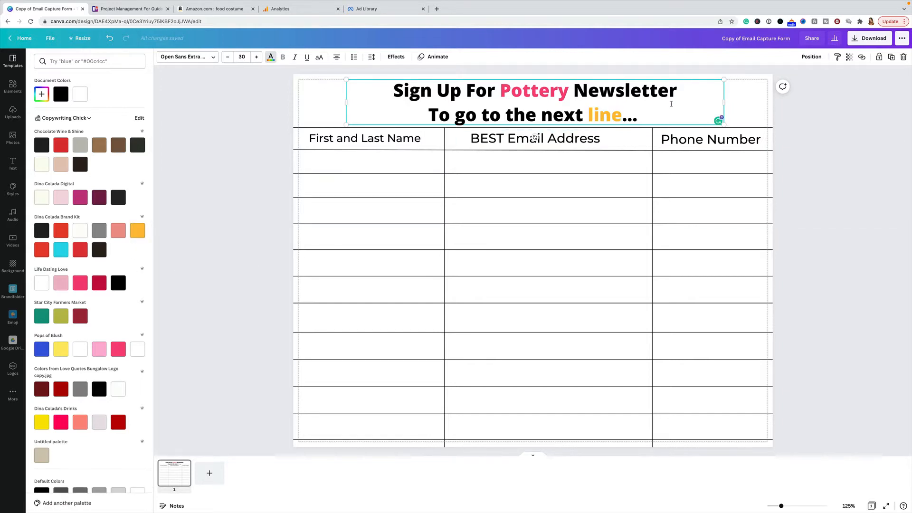
Color the words "Sign Up" in the heading with the dark plum from the Dina Colada Digital palette.
left_click_drag(463, 90, 375, 92)
left_click(99, 197)
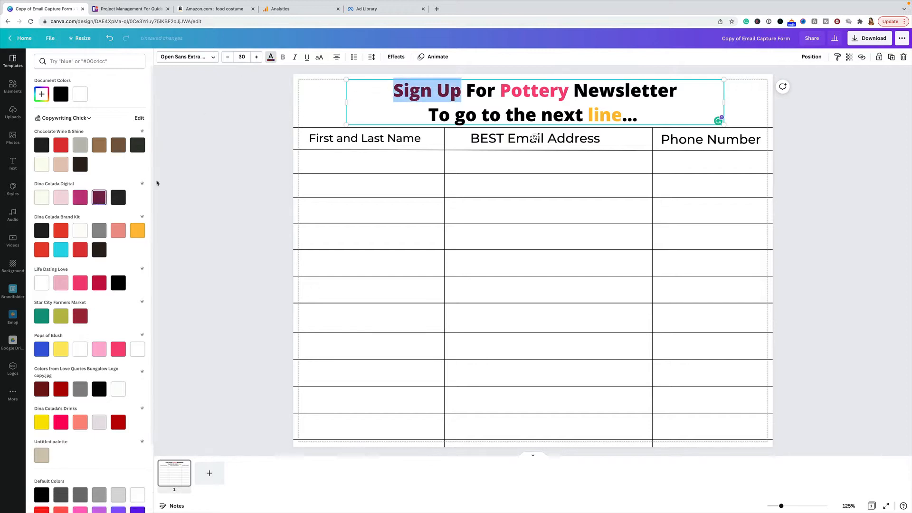
left_click(536, 102)
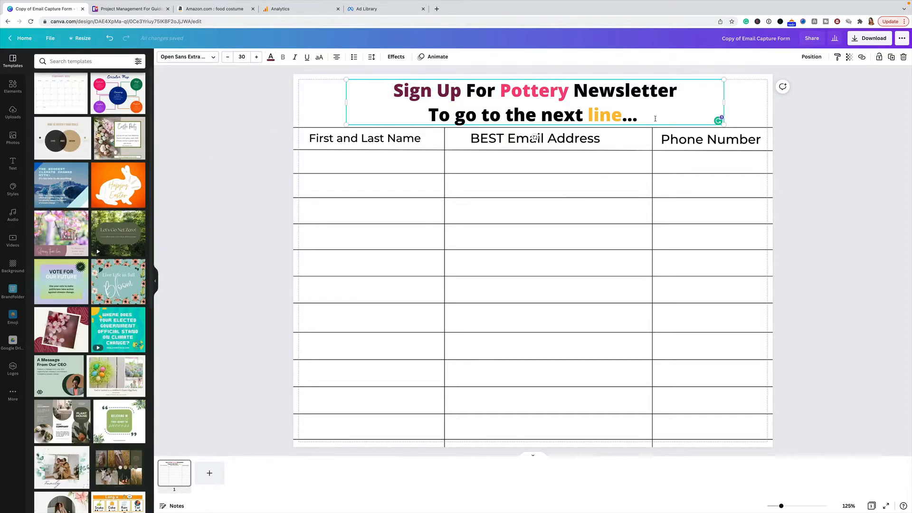
Recolor both lines of the heading with the crimson red in the second row of the Dina Colada Brand Kit palette.
left_click_drag(643, 116, 393, 94)
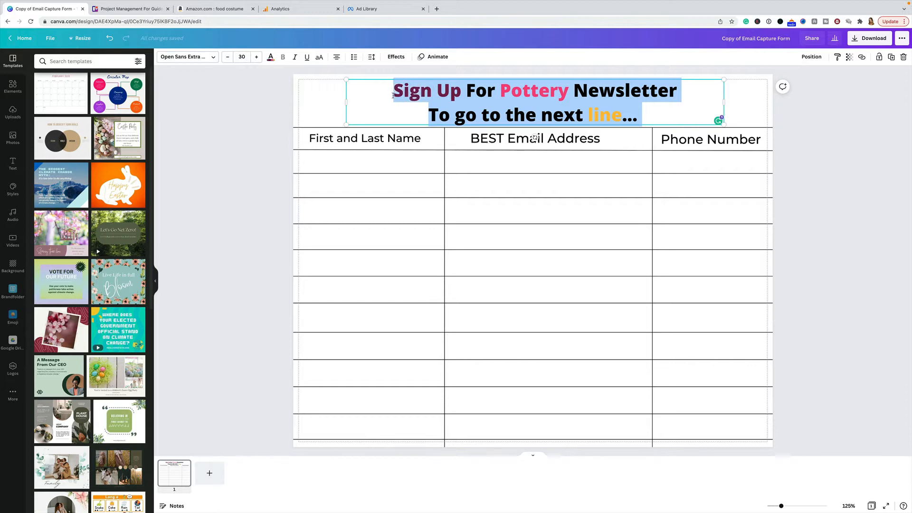
left_click(270, 57)
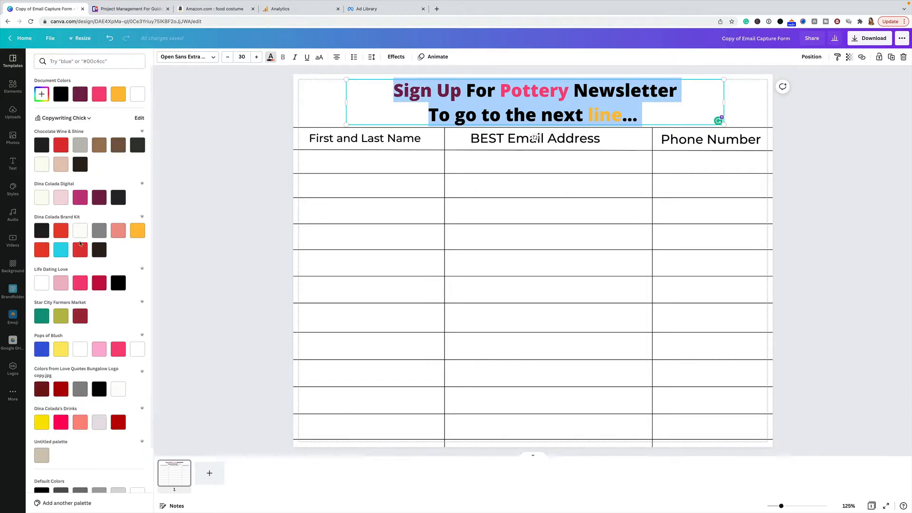
left_click(79, 253)
key("Escape")
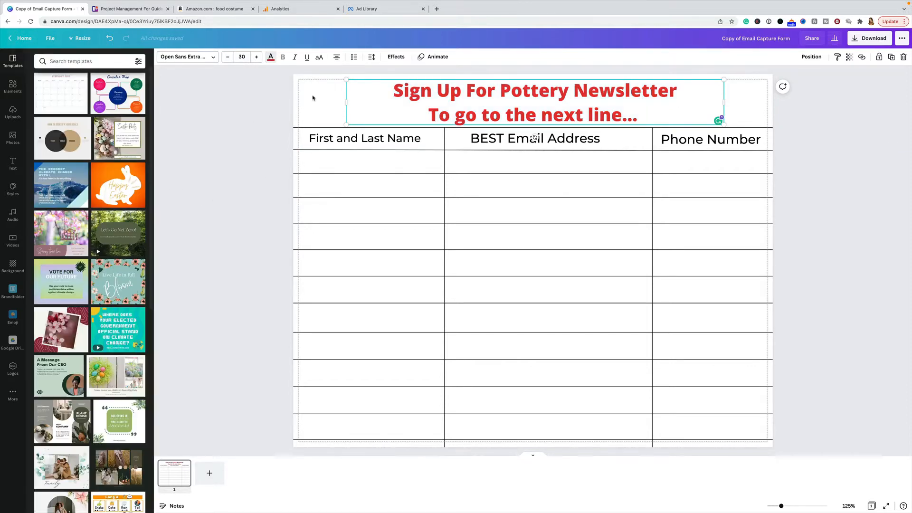
left_click(757, 105)
Reword the heading's first line as "Sign Up For My Pottery Making Newsletter" and delete the line "To go to the next line...".
left_click(500, 95)
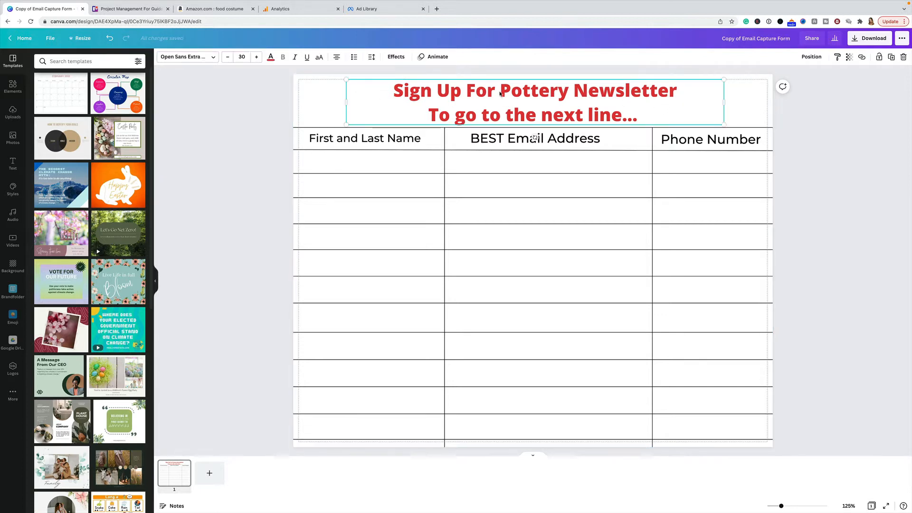
left_click(499, 93)
type("My")
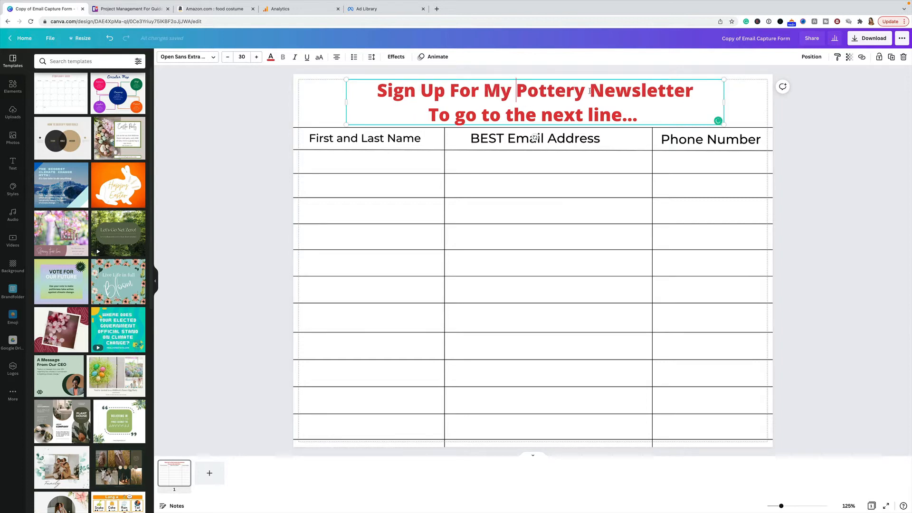
left_click(590, 90)
type("Making")
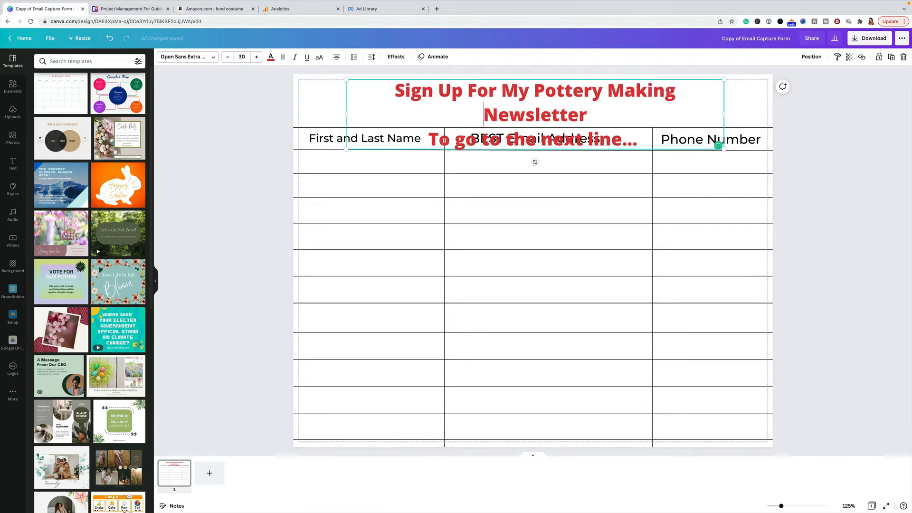
left_click_drag(429, 139, 637, 139)
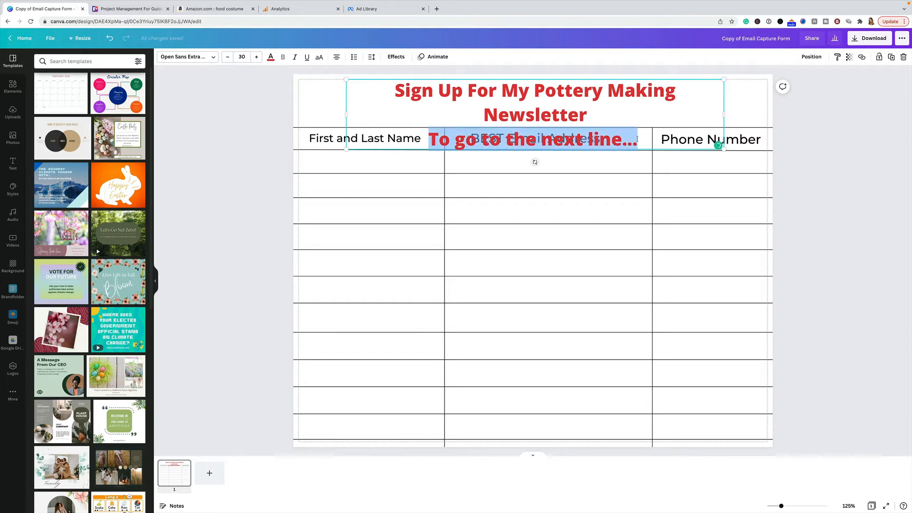
key("BackSpace")
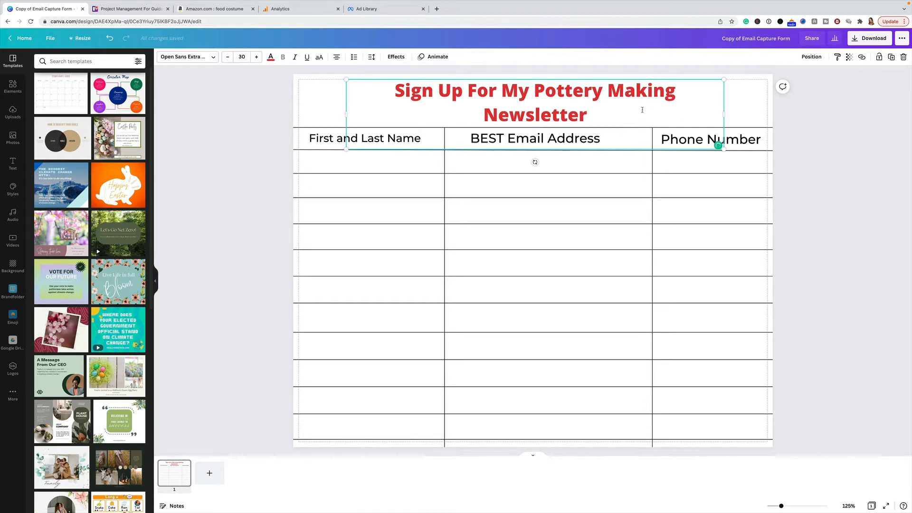
Delete the space and last letters of "Making" before "Newsletter" and retype them as "ng" with a space.
key("Home")
key("BackSpace")
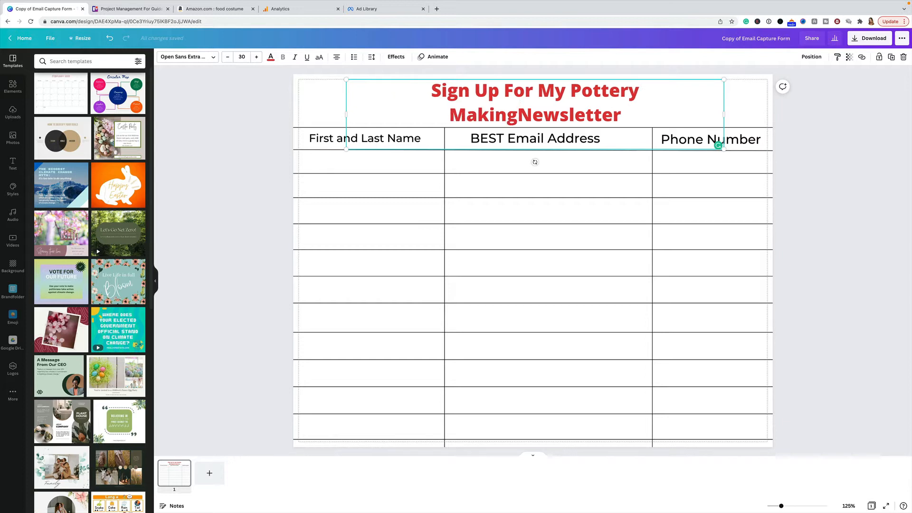
key("BackSpace")
key("BackSpace")
key("BackSpace")
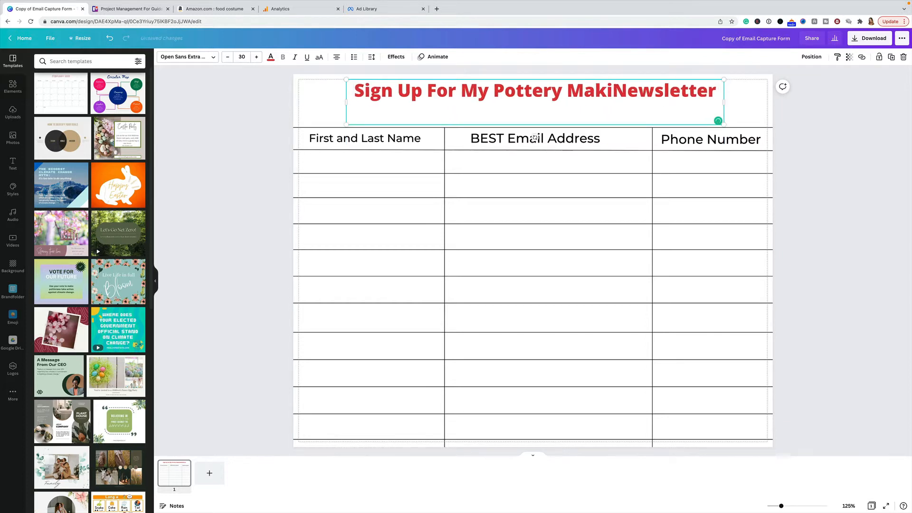
type("ng")
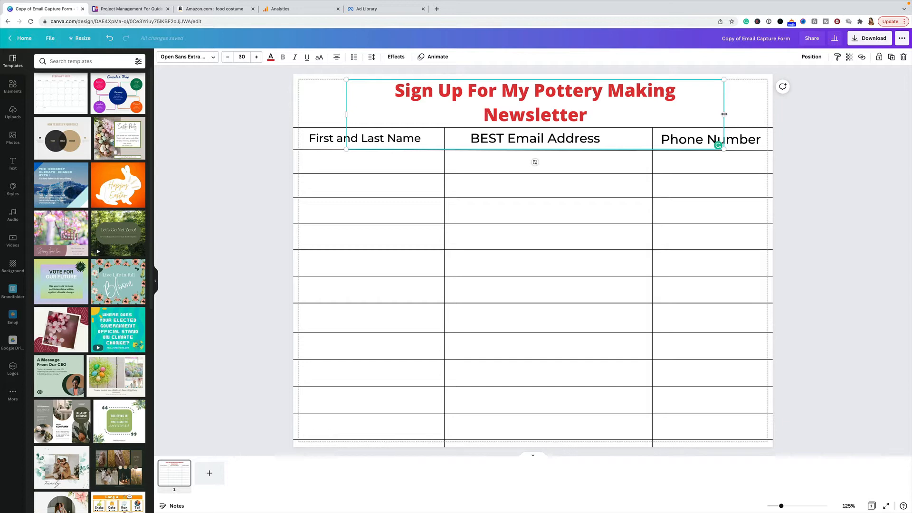
Widen the heading's text box until "Sign Up For My Pottery Making Newsletter" fits on one line.
left_click(316, 113)
left_click(323, 139)
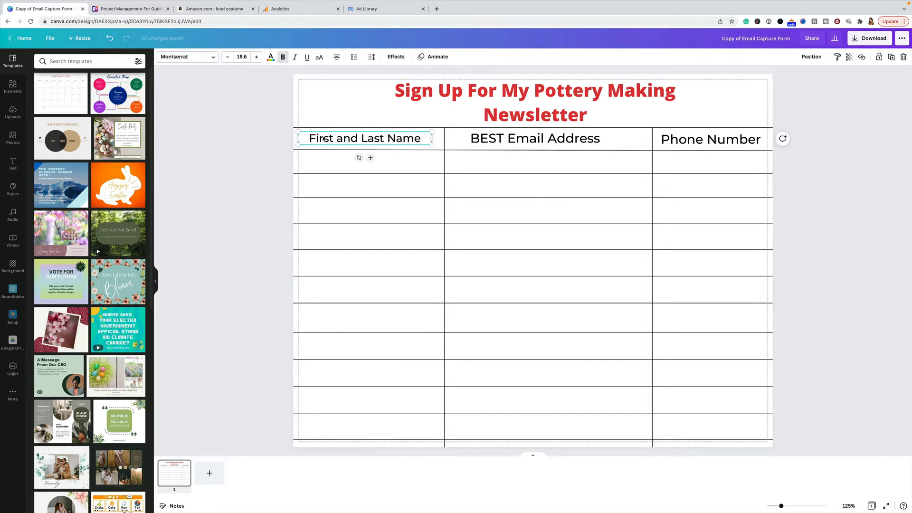
left_click(527, 85)
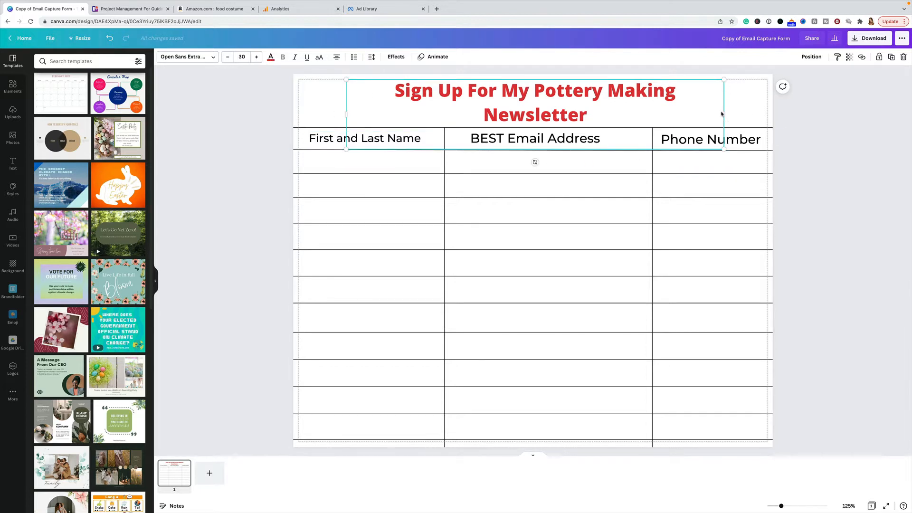
left_click_drag(724, 112, 750, 103)
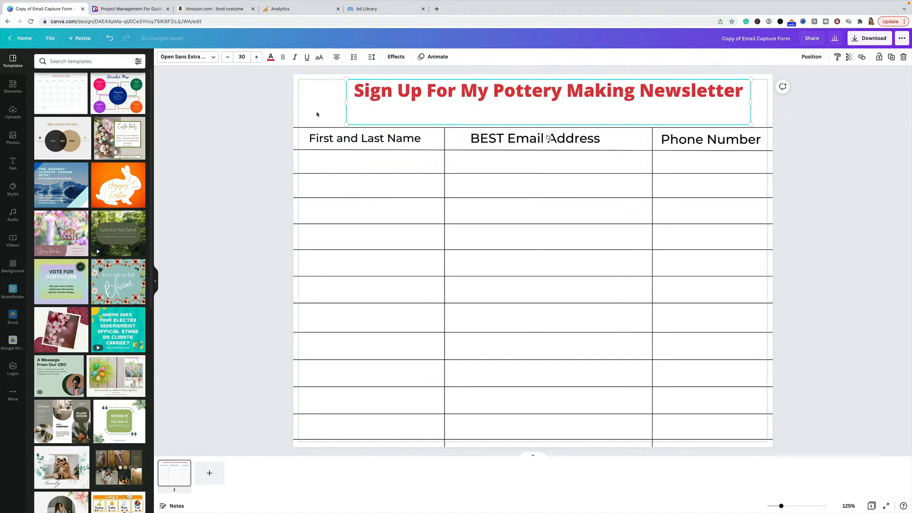
left_click(259, 115)
left_click(474, 98)
left_click(224, 113)
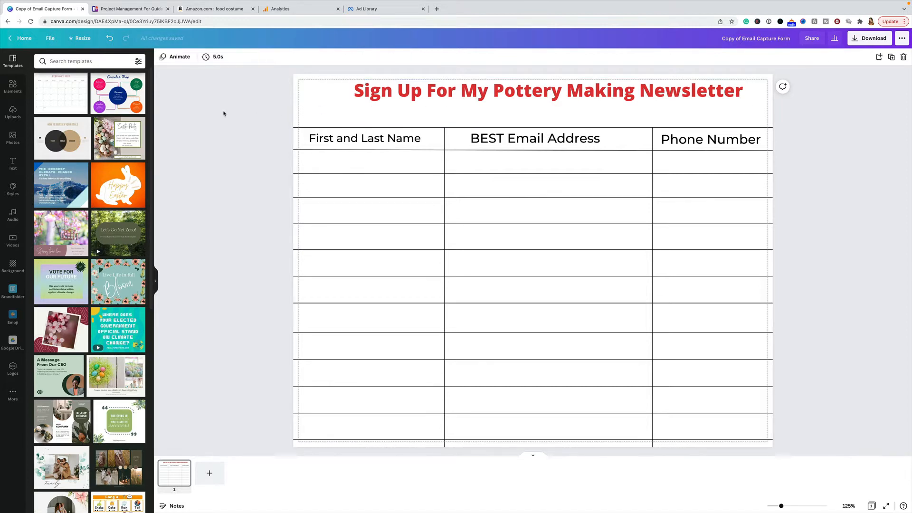
Scale the heading down to a font size of about 19.7 and center it above the table.
left_click(504, 98)
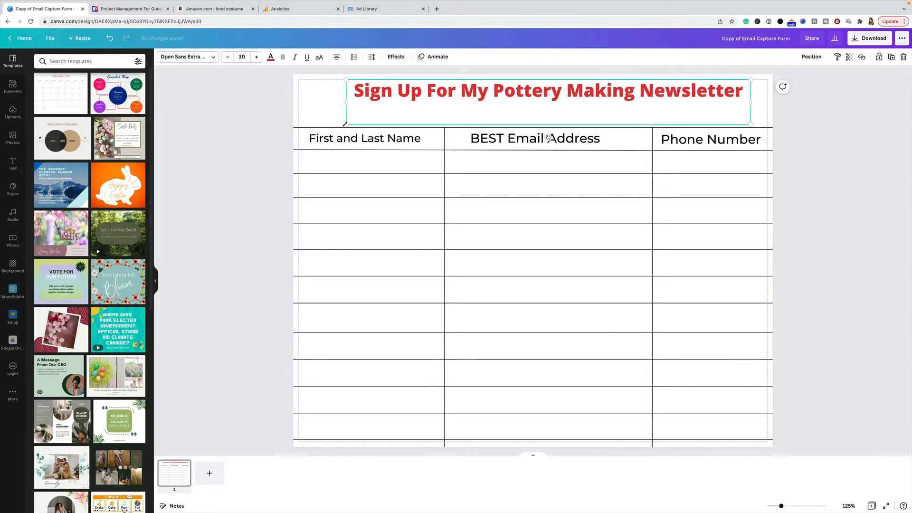
left_click_drag(345, 124, 485, 110)
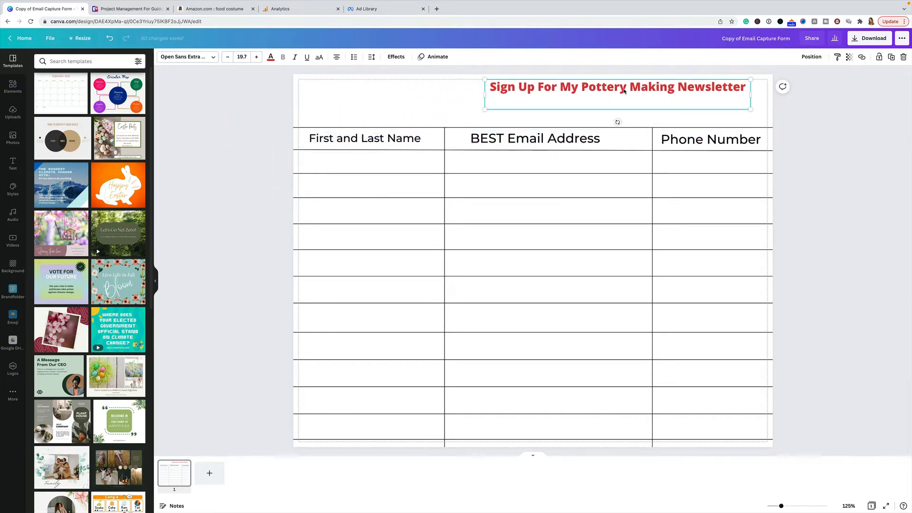
left_click_drag(611, 94, 536, 100)
left_click(722, 99)
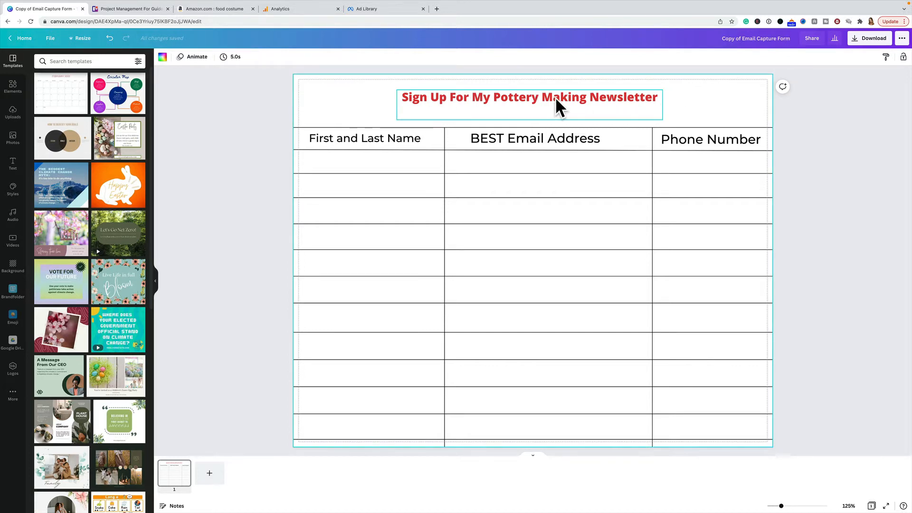
Select the whole heading text and set its font to Agrandir Wide Black.
left_click(441, 100)
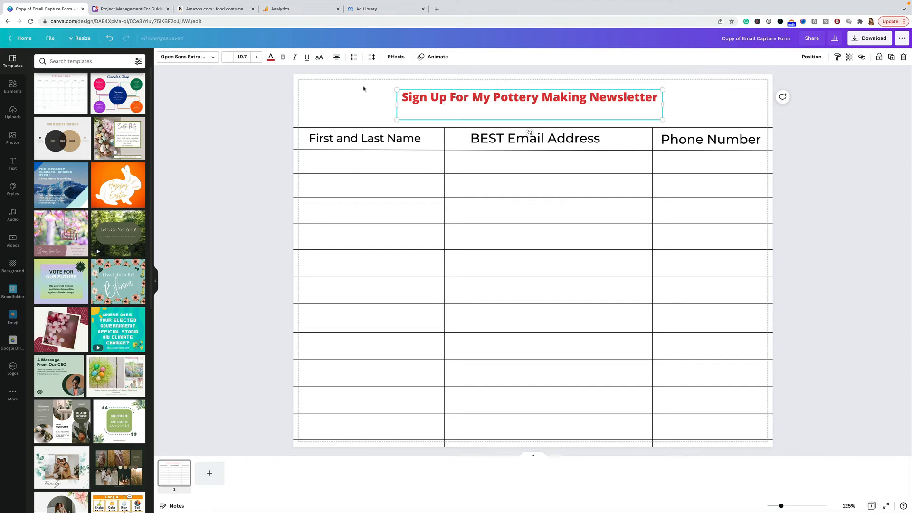
left_click(346, 95)
left_click(450, 97)
left_click(450, 97)
left_click_drag(658, 98, 400, 97)
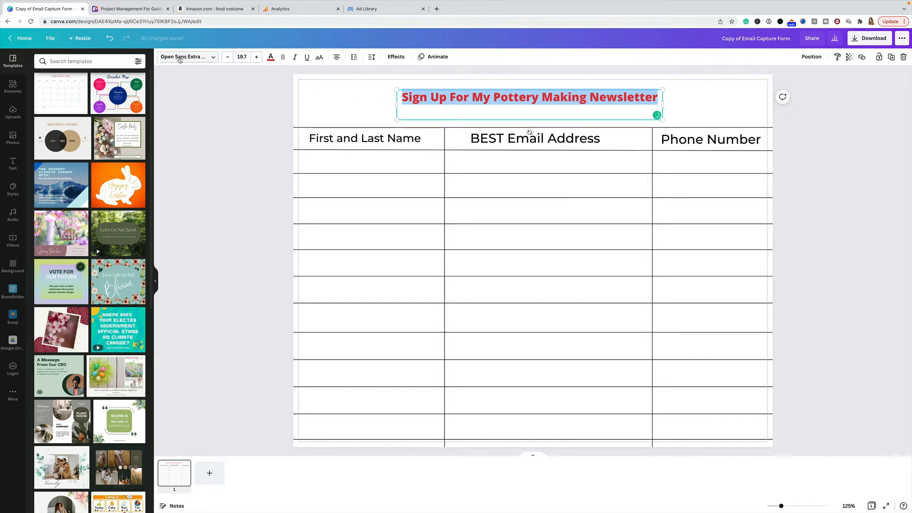
left_click(214, 58)
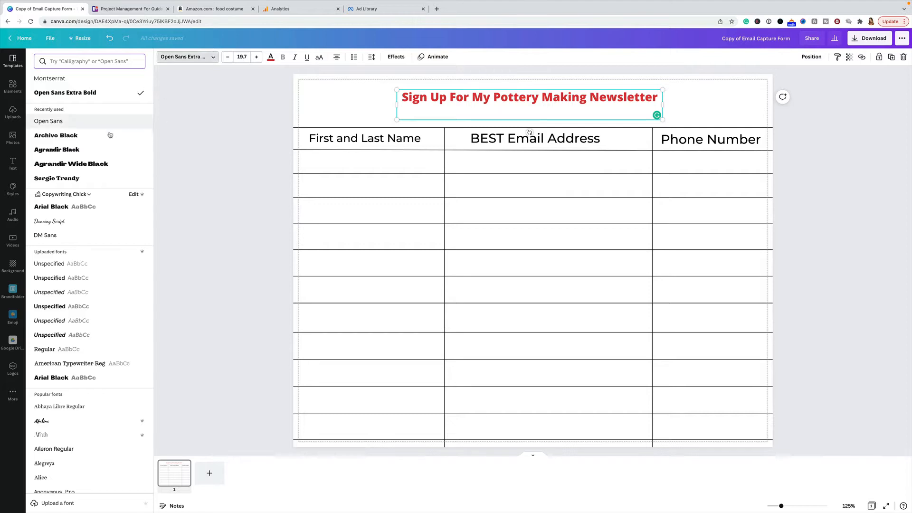
left_click(204, 58)
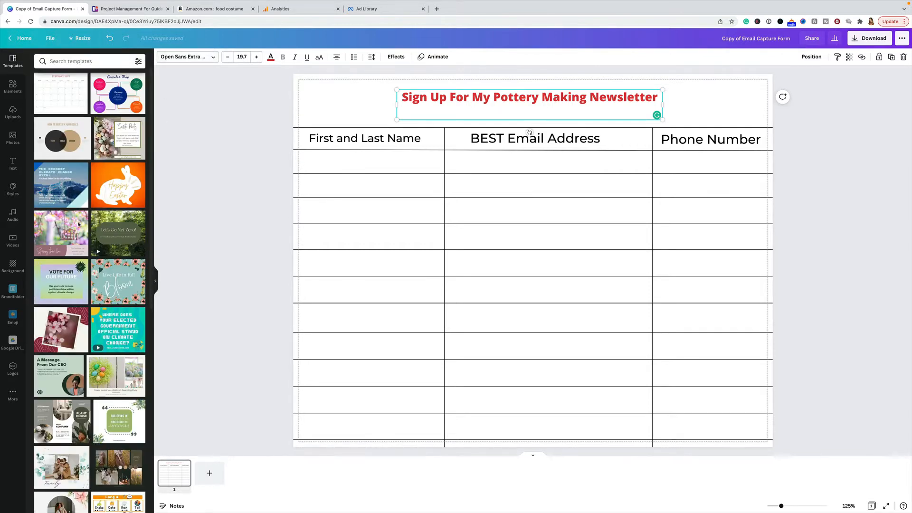
left_click(214, 58)
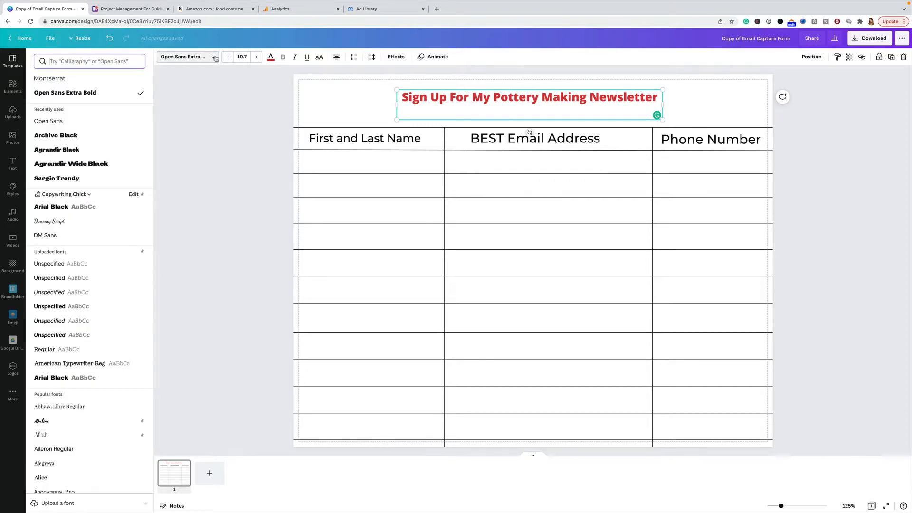
left_click(214, 58)
left_click(214, 58)
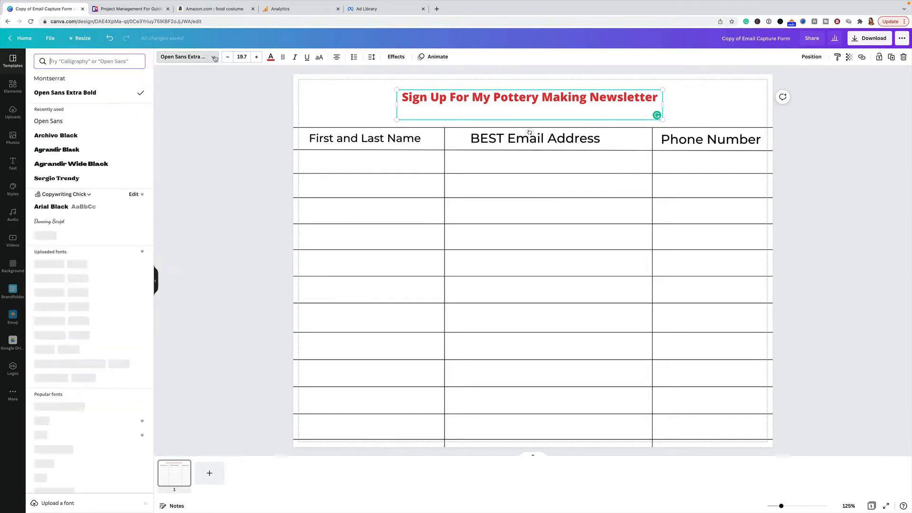
scroll(52, 179, "down", 1)
left_click(66, 155)
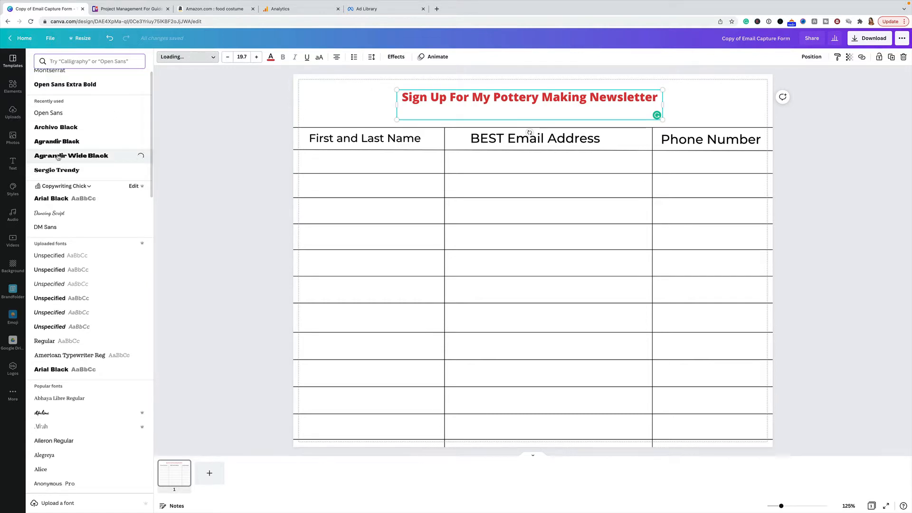
Try the Arial Black, Advetime, Archivo Black and Bukhari Script fonts on the heading.
scroll(71, 179, "down", 5)
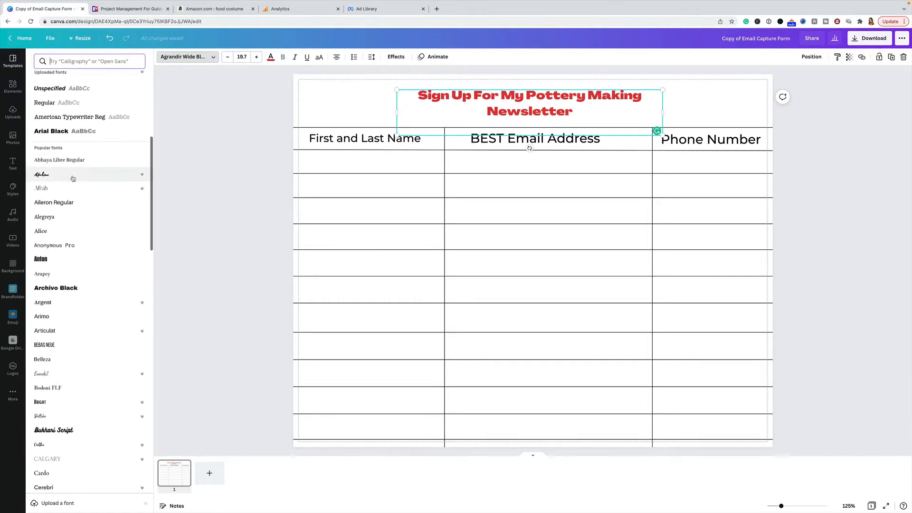
left_click(62, 122)
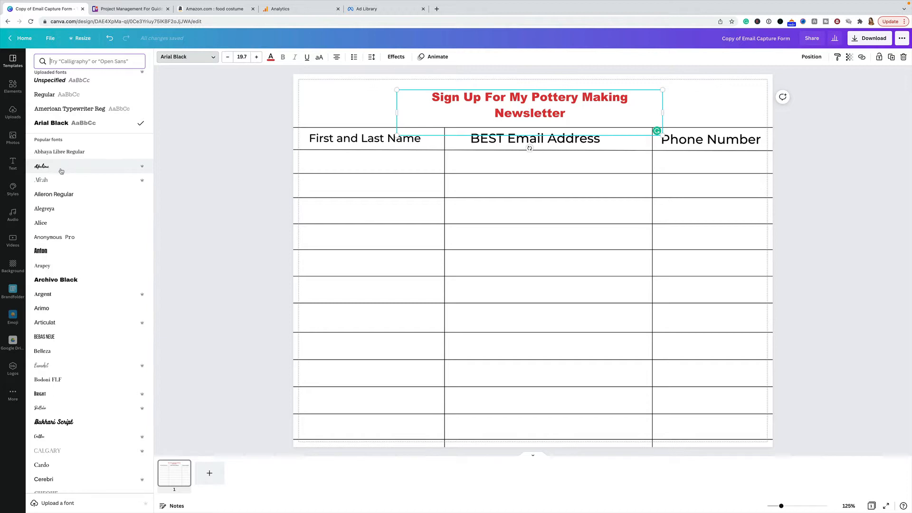
left_click(53, 169)
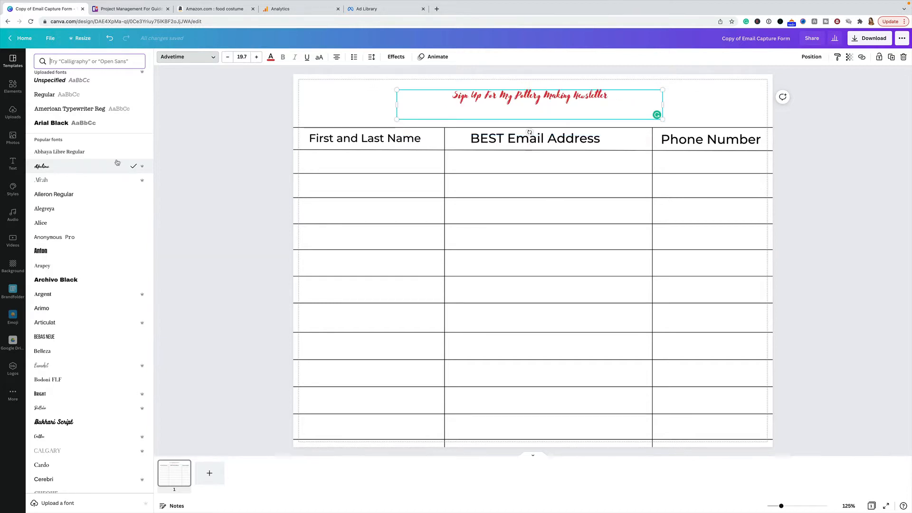
scroll(132, 188, "down", 3)
left_click(85, 176)
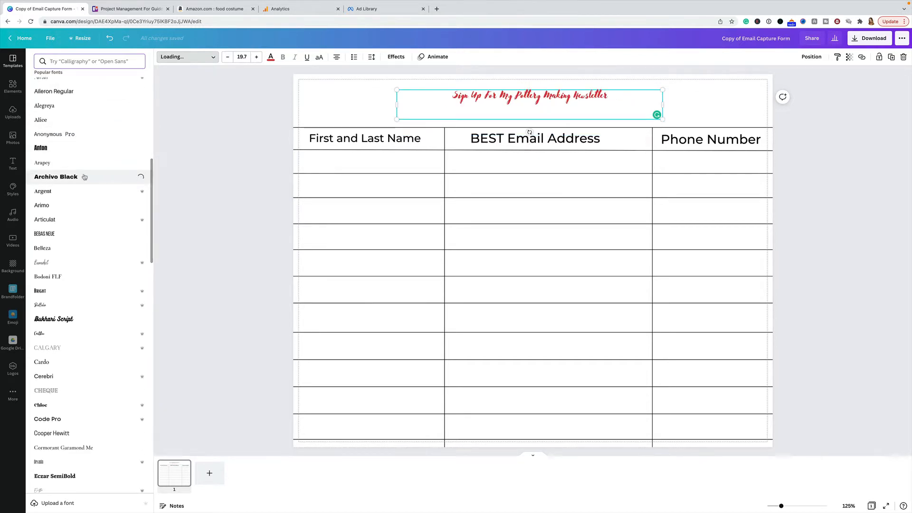
left_click(71, 318)
Try the Horizon font on the heading, and set the heading's font to Intro Rust.
scroll(85, 307, "down", 5)
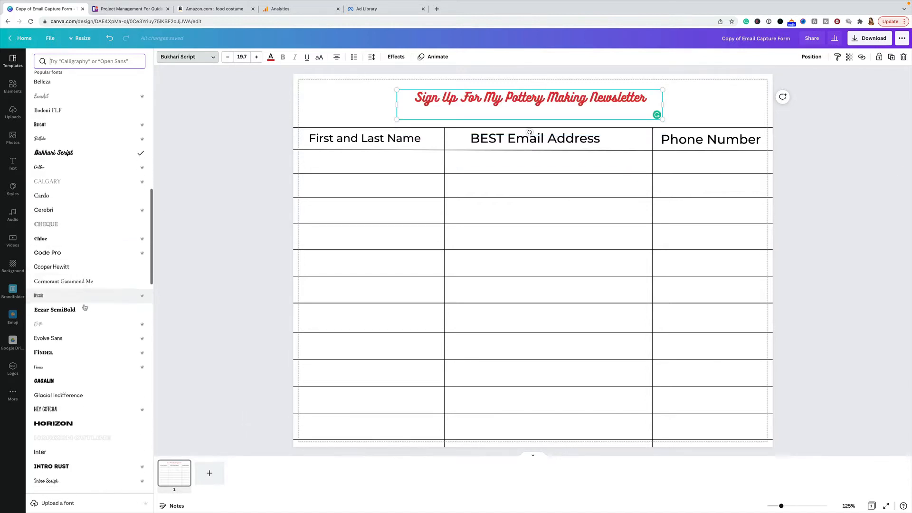
left_click(78, 404)
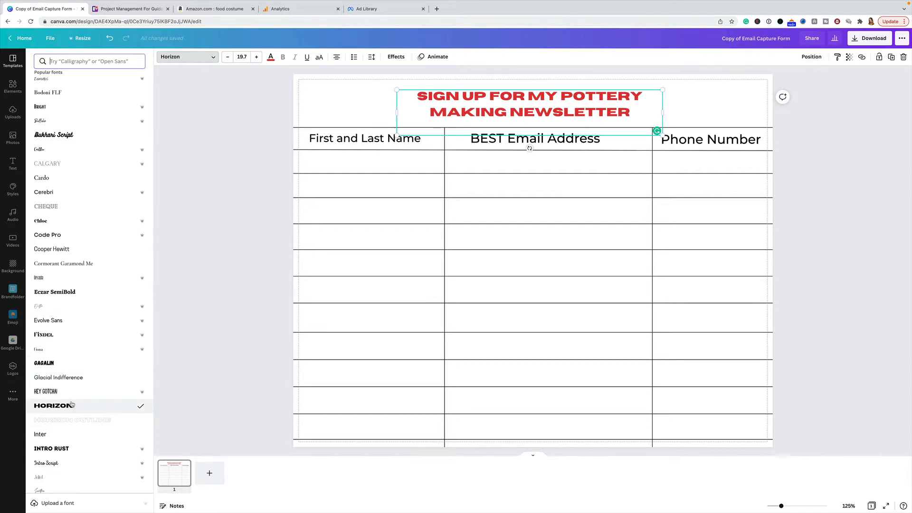
scroll(68, 375, "down", 2)
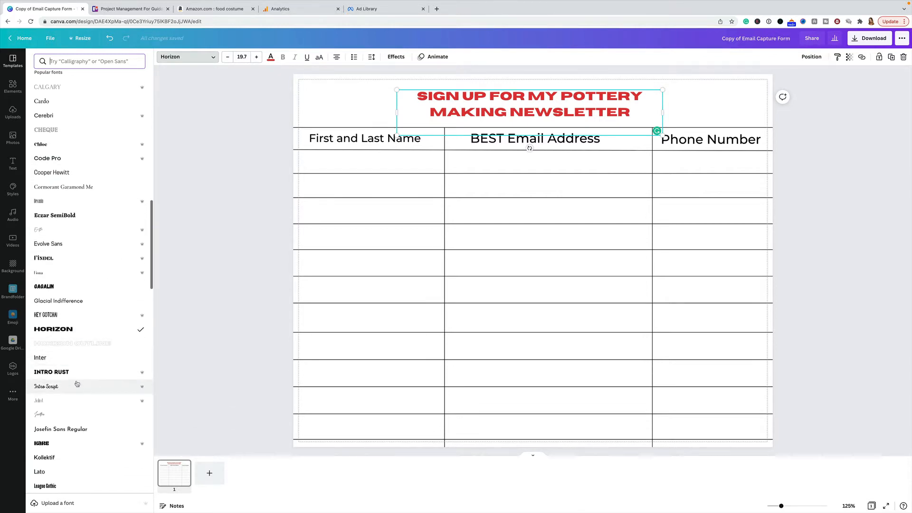
left_click(68, 374)
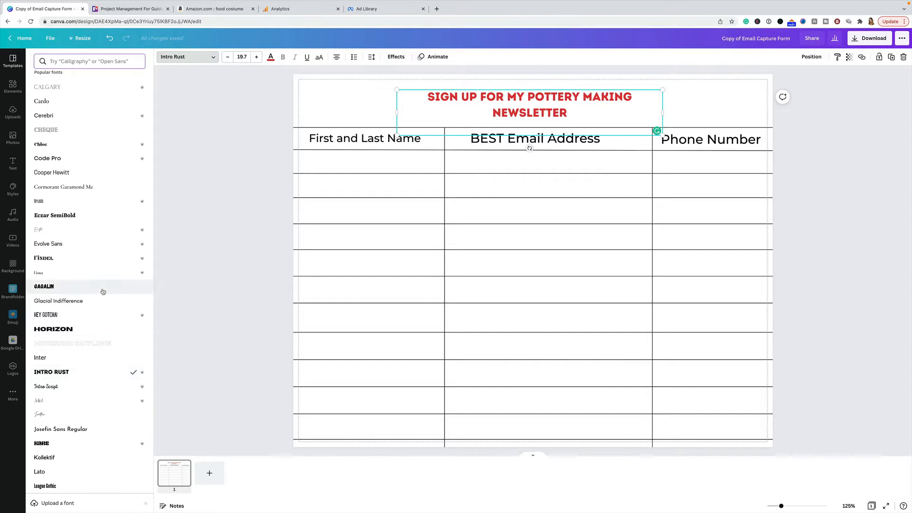
Try the Monument, Agrandir Black and Agrandir Wide Black fonts on the heading, and set the heading's font to Arial Black.
scroll(102, 291, "down", 4)
left_click(76, 303)
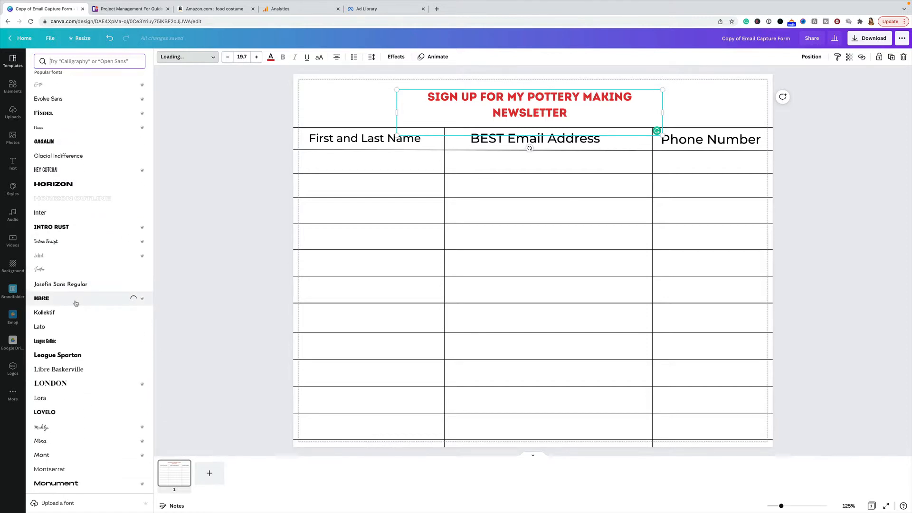
left_click(73, 481)
scroll(108, 297, "up", 20)
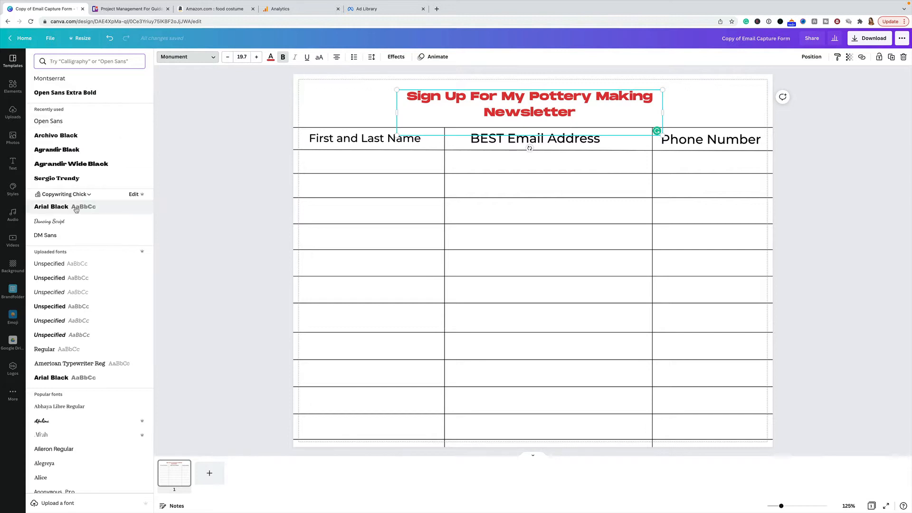
left_click(55, 209)
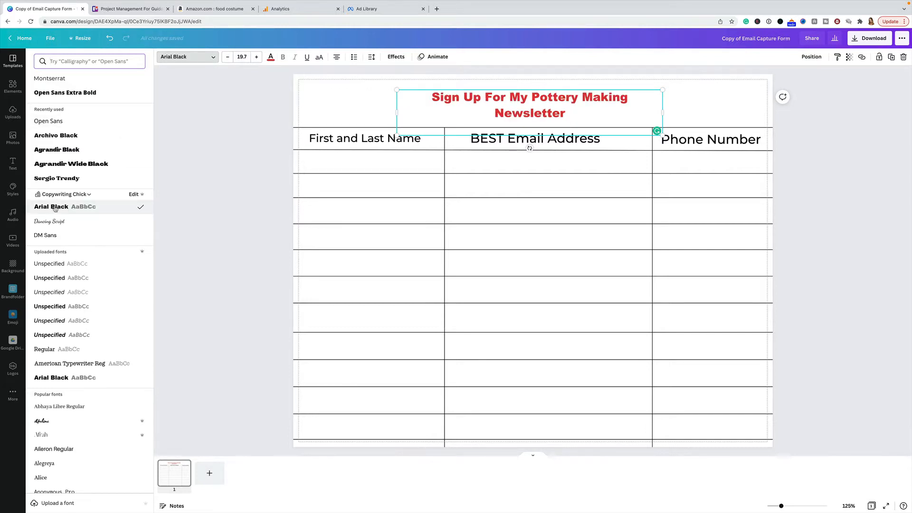
left_click(54, 149)
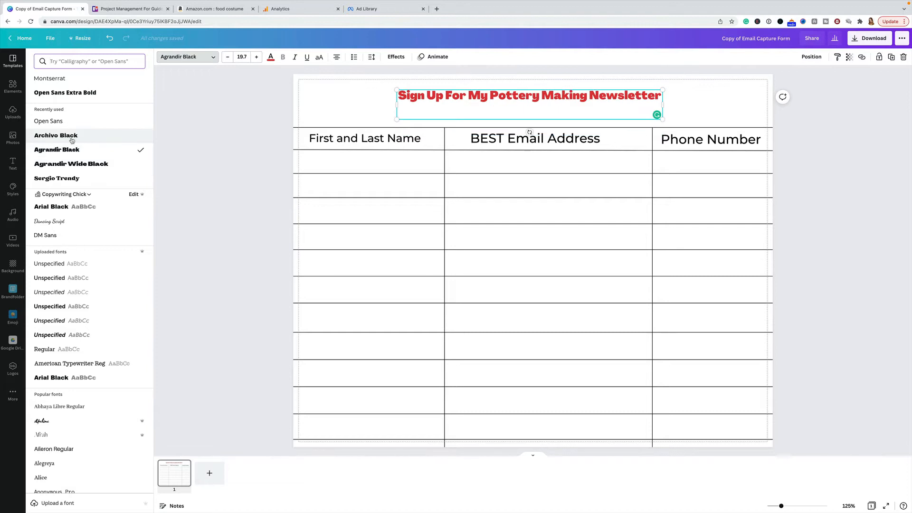
left_click(72, 164)
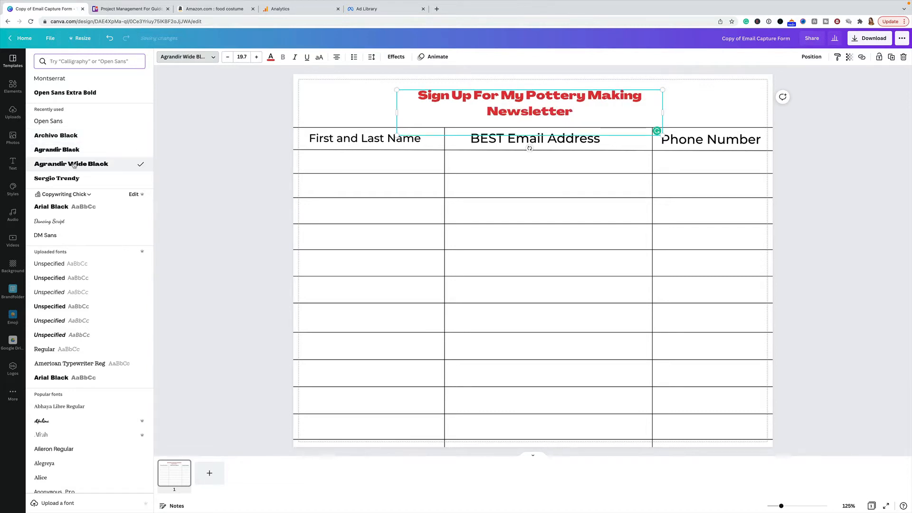
left_click(68, 207)
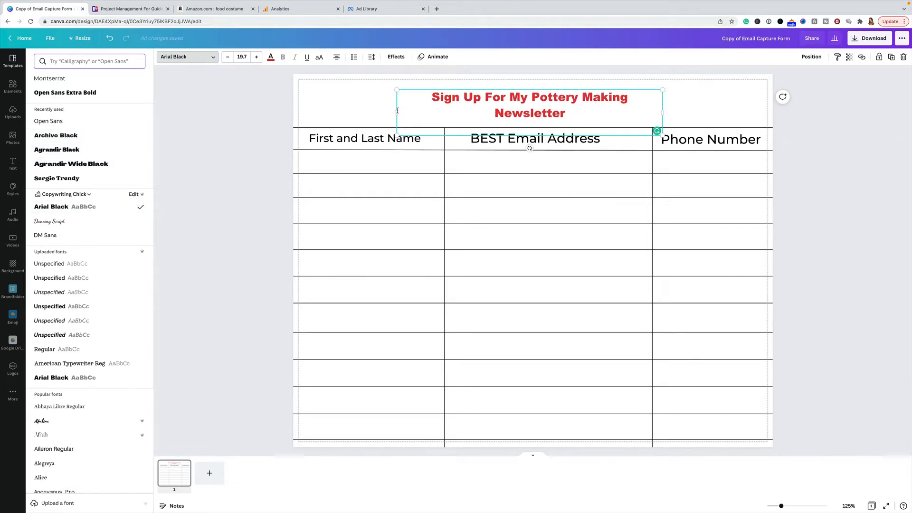
Enlarge the heading to a font size of about 22.4 and widen its text box so the text fits on one line.
left_click_drag(397, 136, 360, 142)
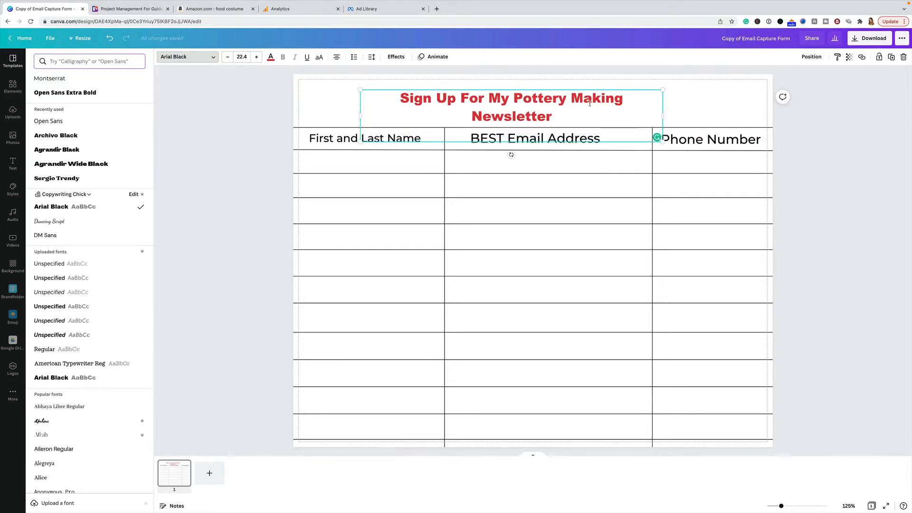
left_click_drag(662, 116, 713, 116)
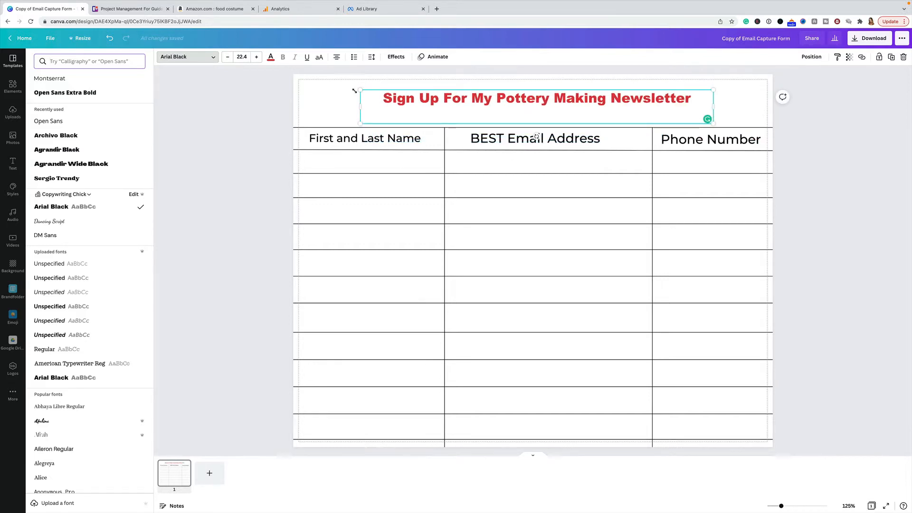
left_click(358, 88)
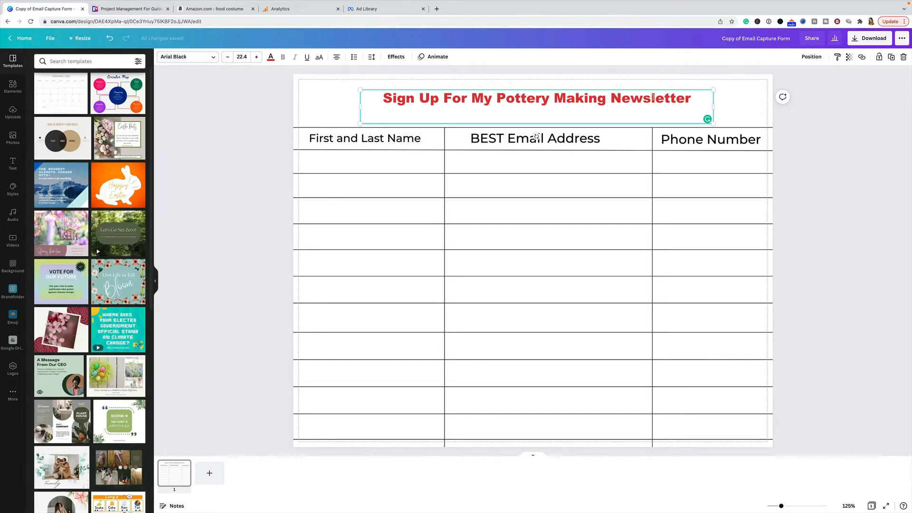
Add a second line to the heading reading "You'll learn secret tips and tricks.".
left_click(700, 98)
key("Return")
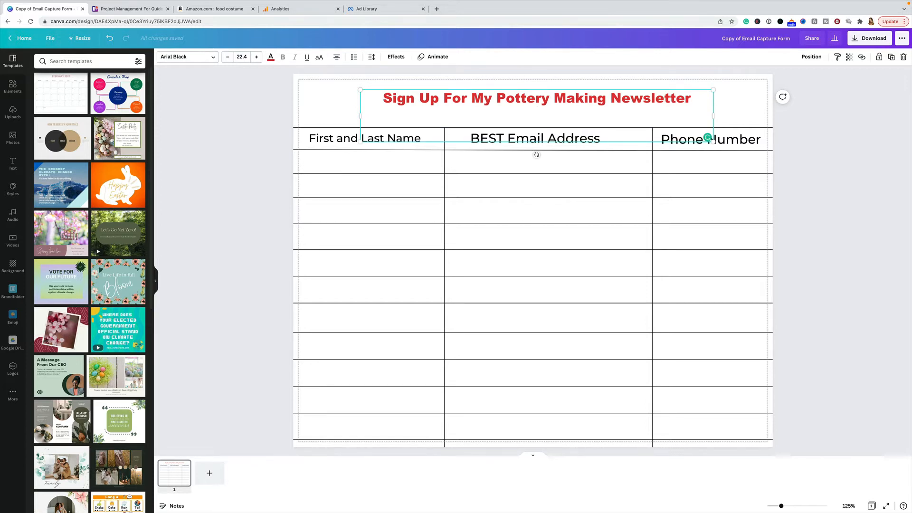
type("W")
key("BackSpace")
type("You'll lea")
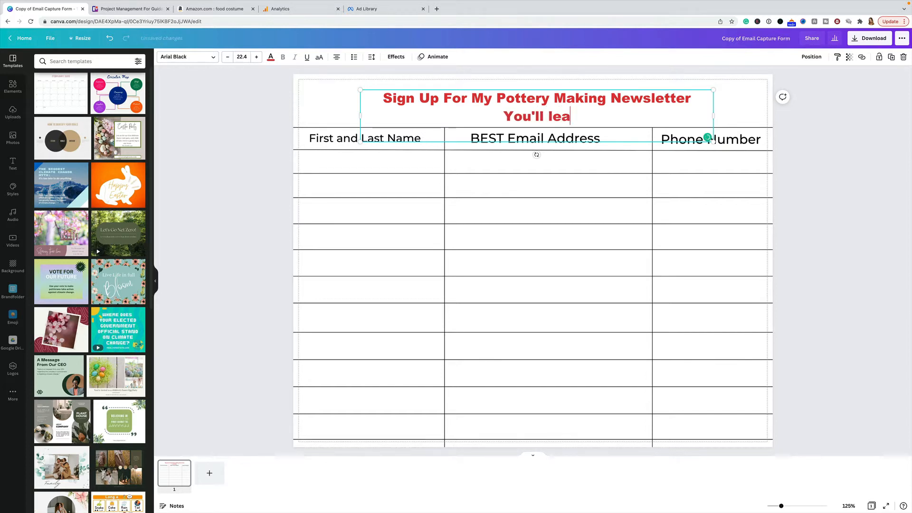
type("rn secrecrte")
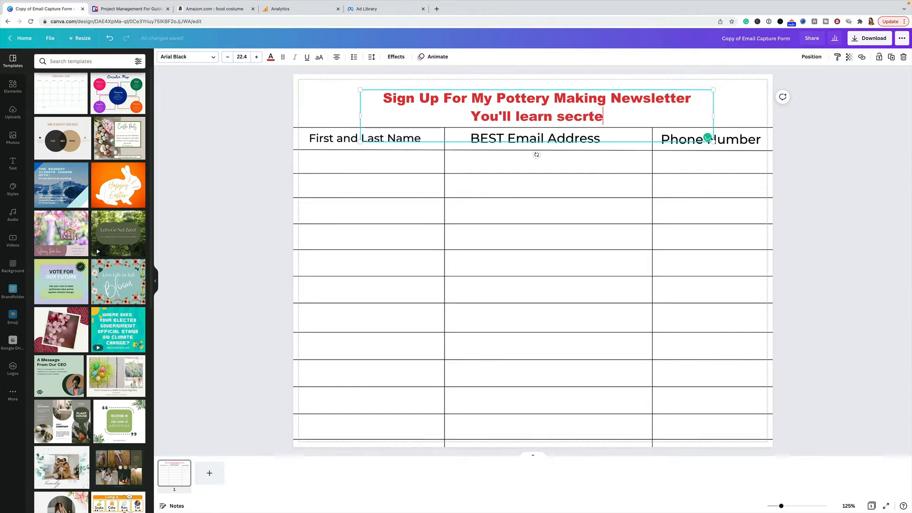
key("BackSpace")
type("et tips ")
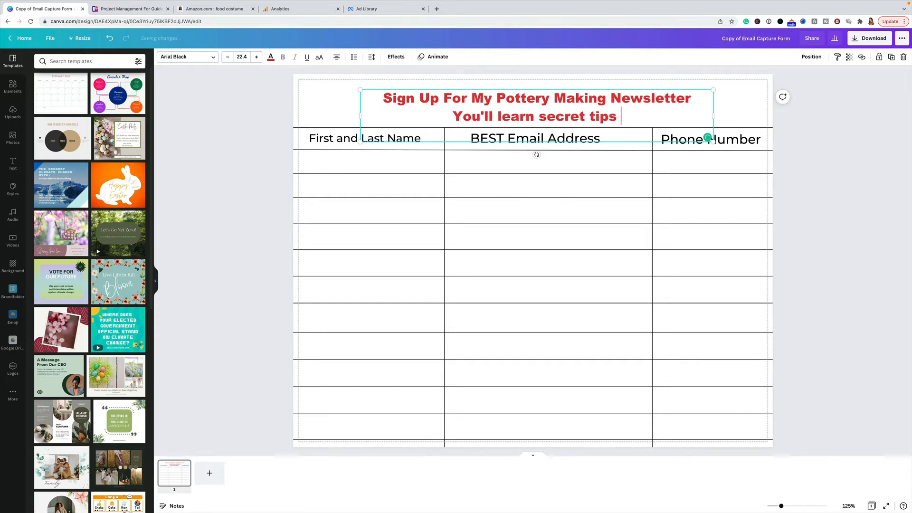
type("and tricks.")
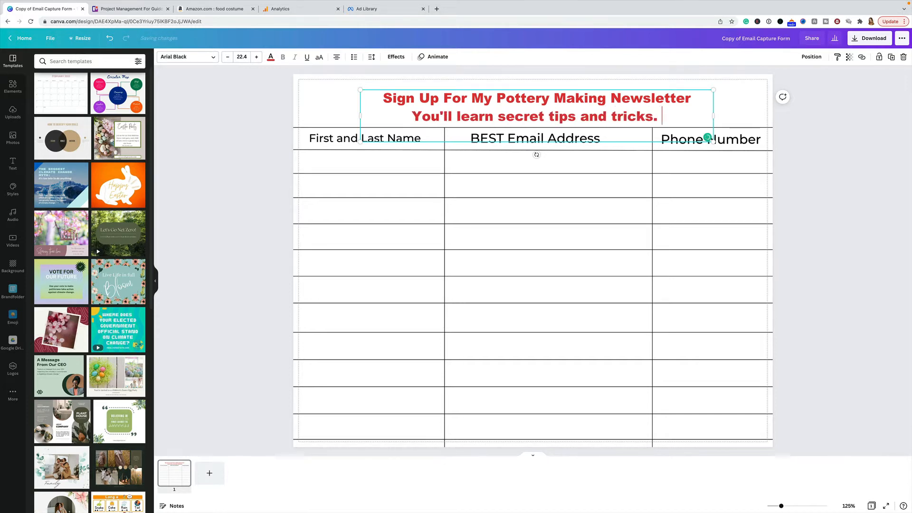
Replace the heading's second line with "Get special discounts only for subscribers!".
key("shift+super+Left")
key("BackSpace")
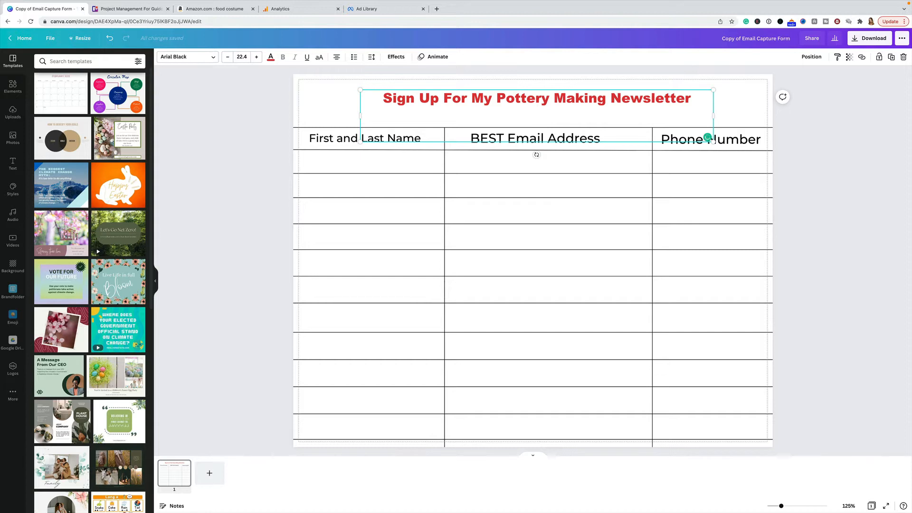
type("Get spec")
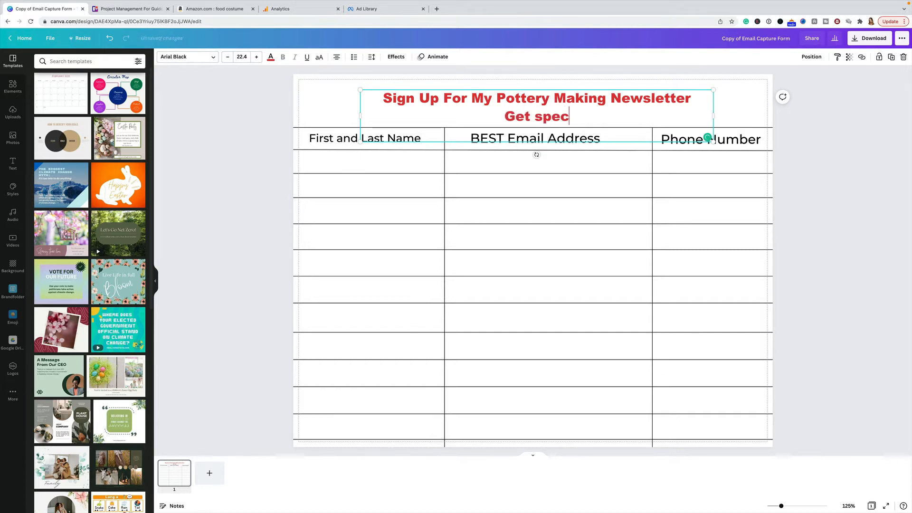
type("ial discounts for ")
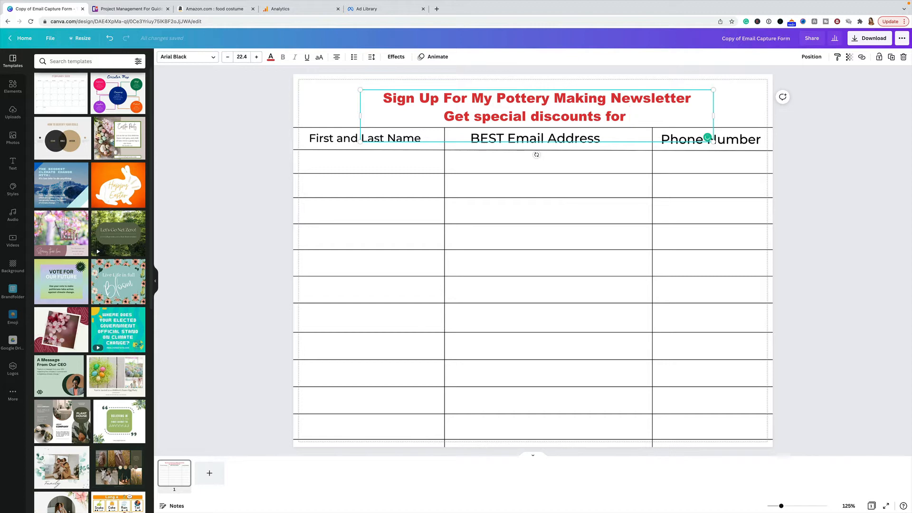
type("sub")
key("BackSpace")
key("BackSpace")
key("BackSpace")
key("BackSpace")
key("BackSpace")
key("BackSpace")
key("BackSpace")
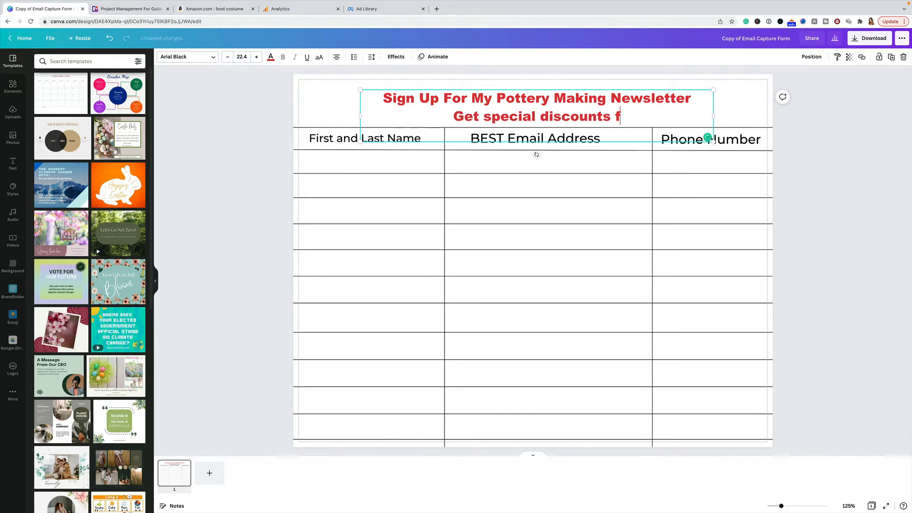
type("only for sub")
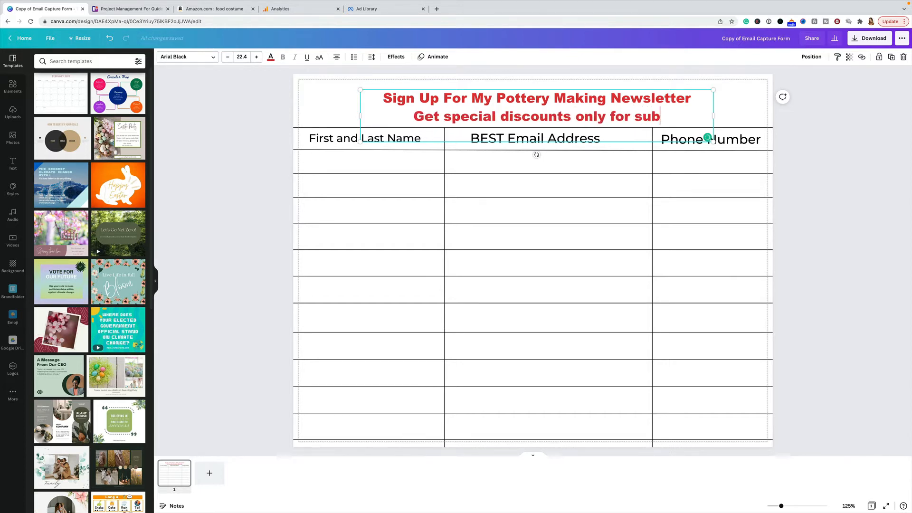
type("scribers.")
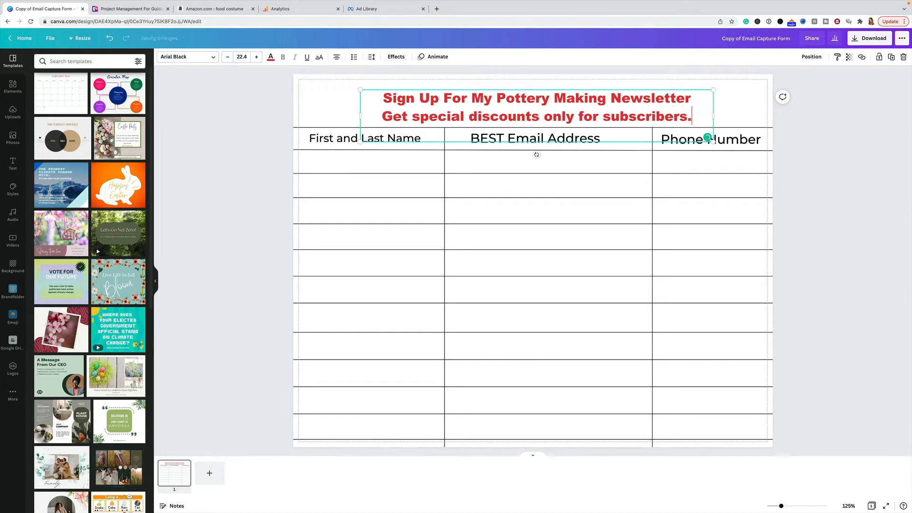
key("BackSpace")
type("!")
left_click(258, 124)
Scale the two-line heading down to a font size of about 21.3 and move it up, centered above the column labels.
left_click(475, 108)
mouse_move(360, 141)
left_mouse_down()
mouse_move(346, 148)
mouse_move(377, 139)
left_mouse_up()
left_click(260, 113)
left_click_drag(513, 113, 507, 107)
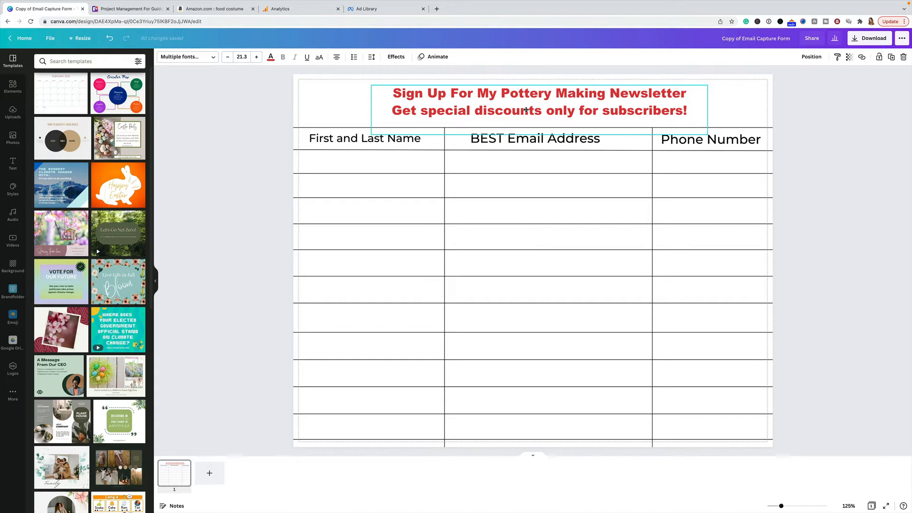
left_click(253, 133)
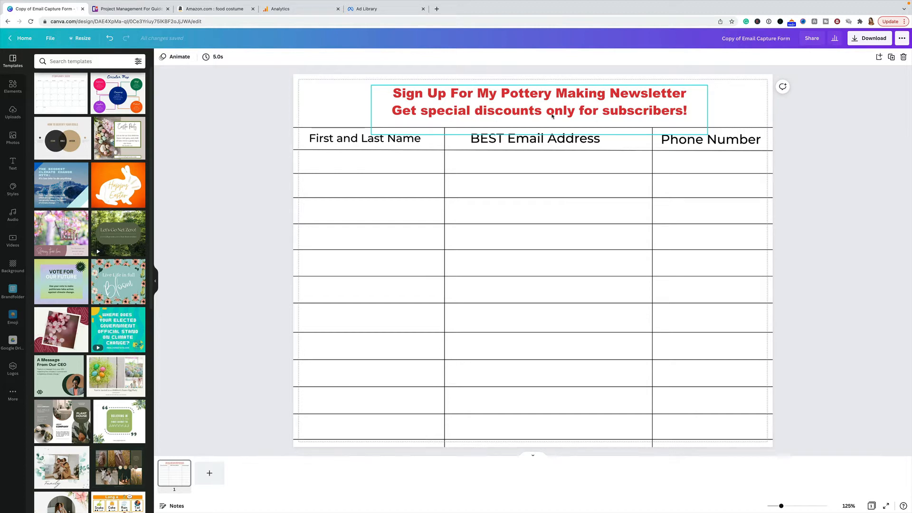
Set the page background to the off-white color from the Chocolate Wine & Shine palette.
left_click(318, 98)
left_click(162, 57)
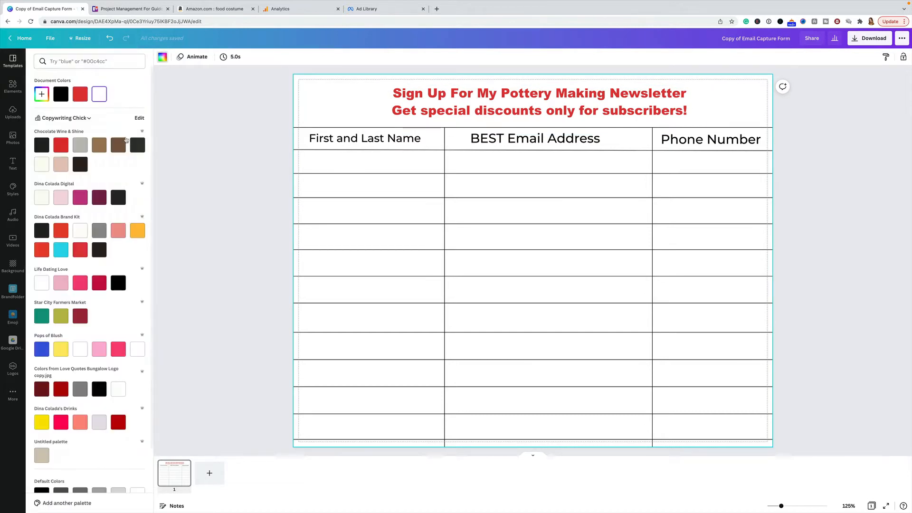
left_click(41, 164)
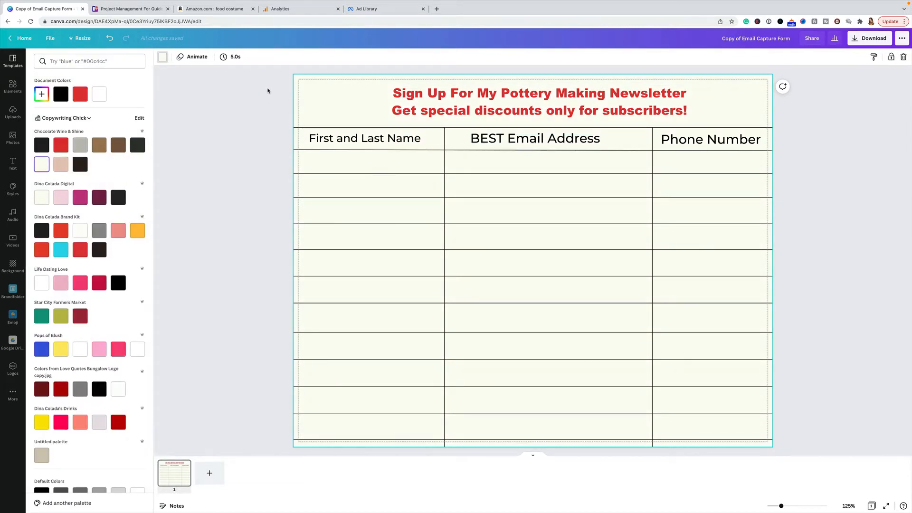
left_click(240, 125)
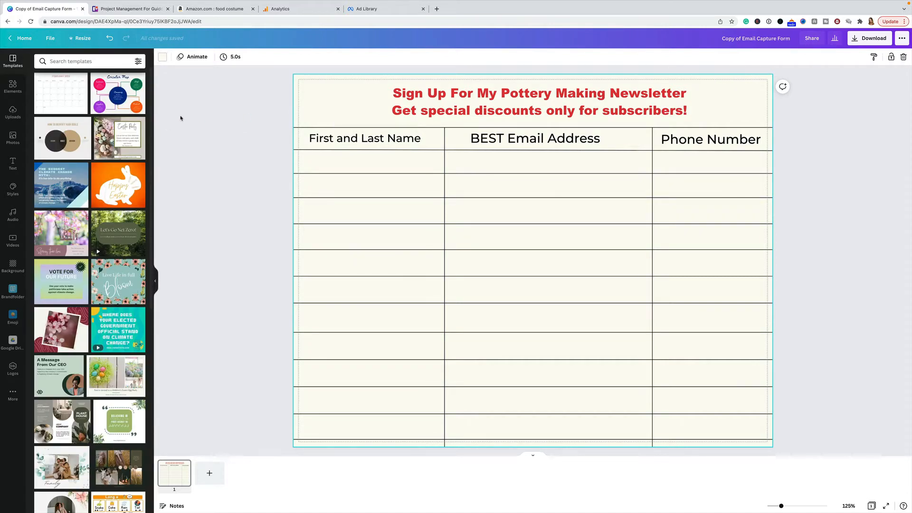
Start uploading media from the computer and search the files for "logo".
left_click(13, 85)
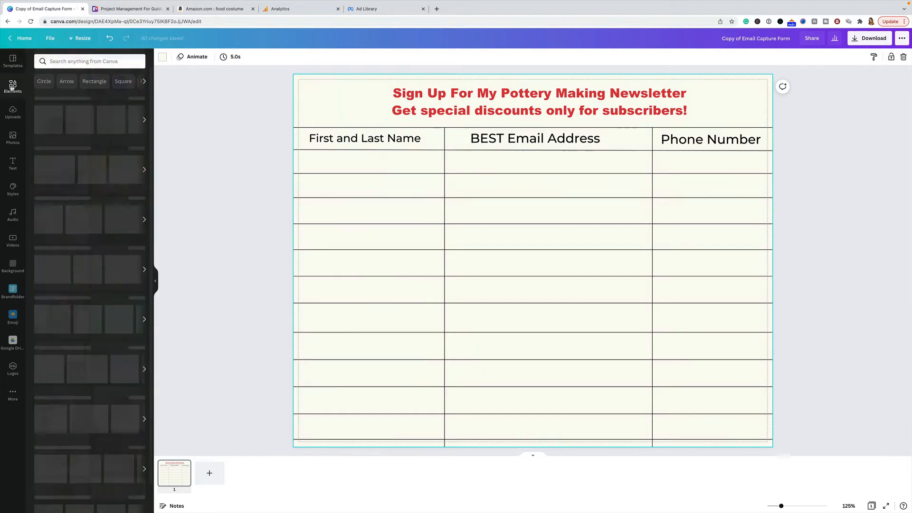
left_click(13, 112)
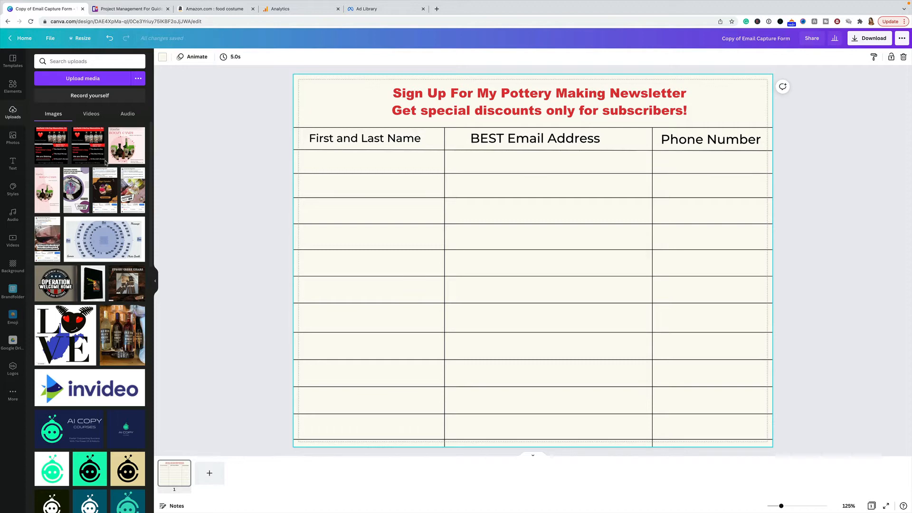
left_click(83, 80)
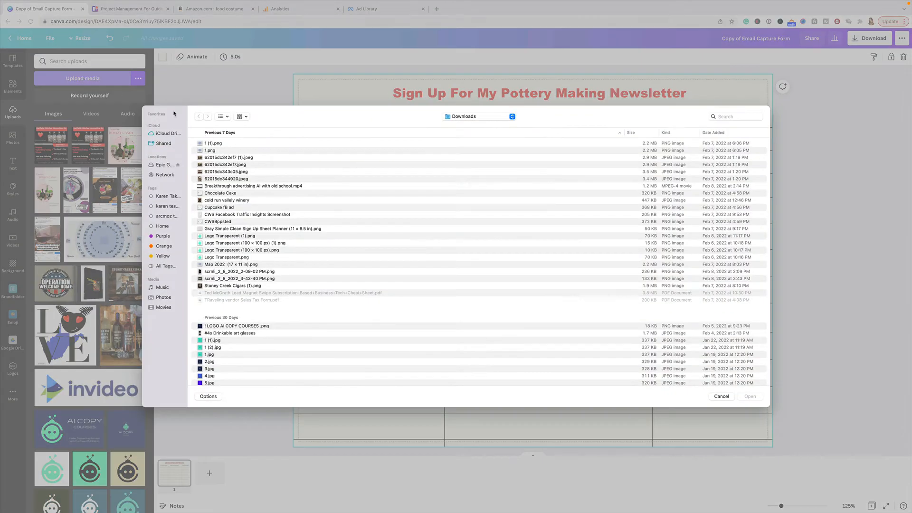
left_click(727, 116)
type("l")
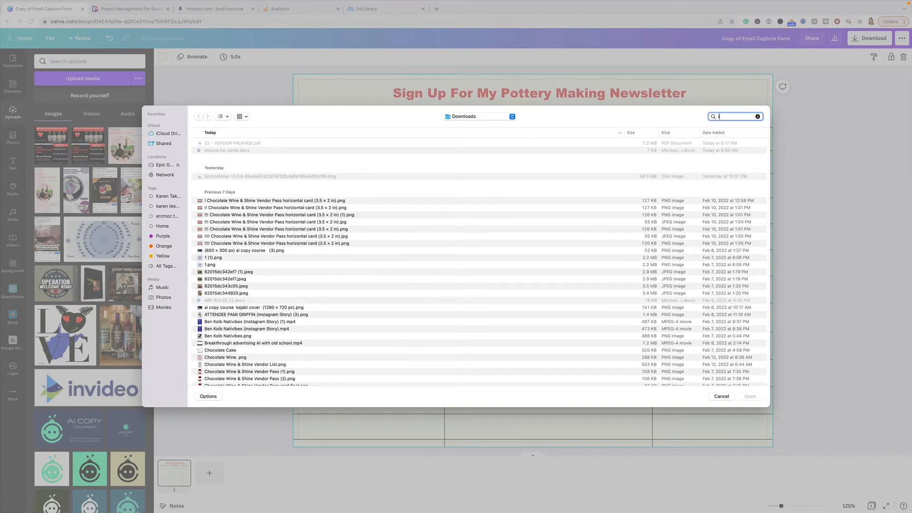
type("ogo")
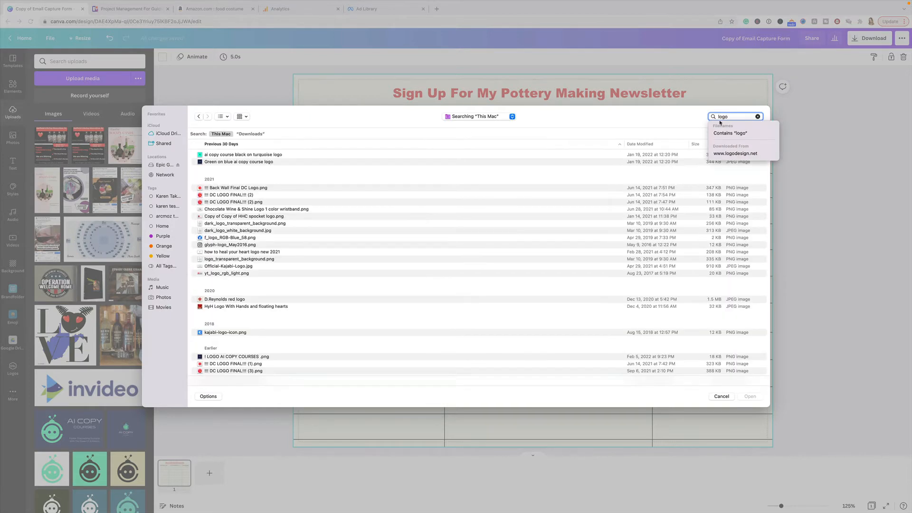
Find and upload the image file "DC Logo bubble pink.png".
scroll(331, 209, "down", 5)
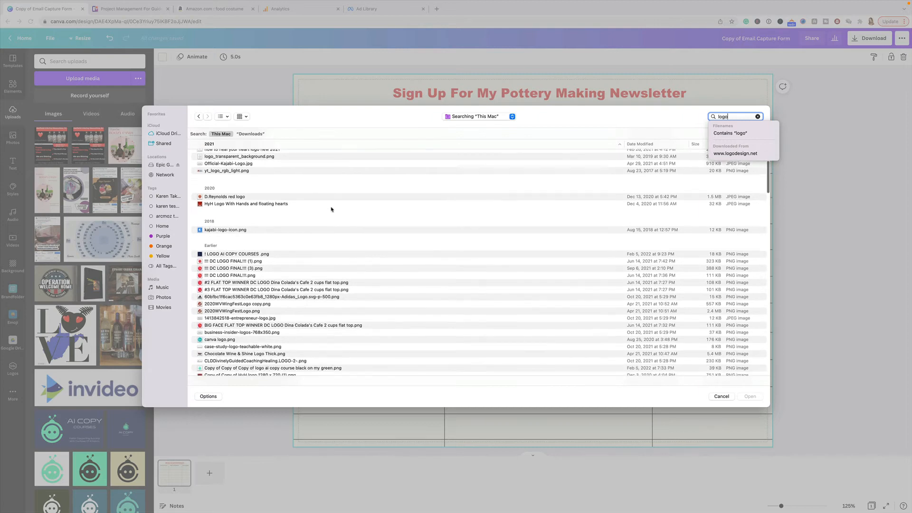
scroll(331, 209, "down", 5)
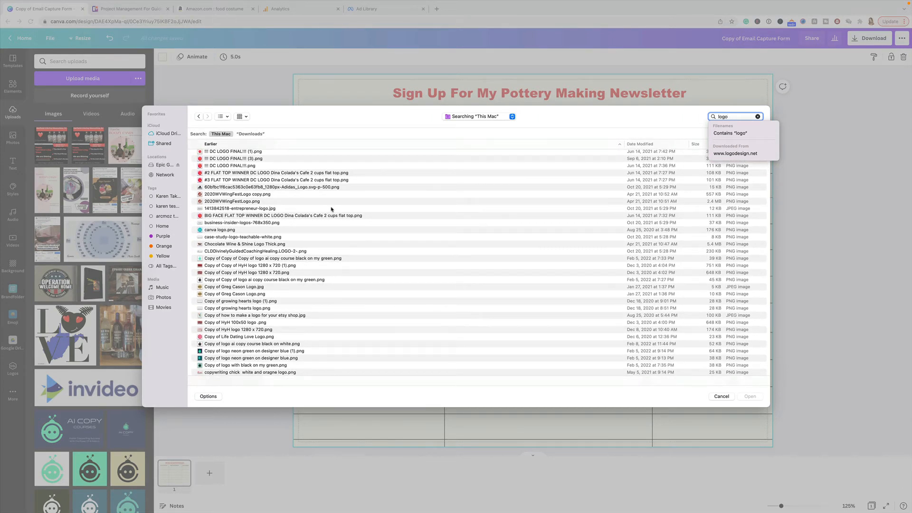
scroll(293, 260, "down", 8)
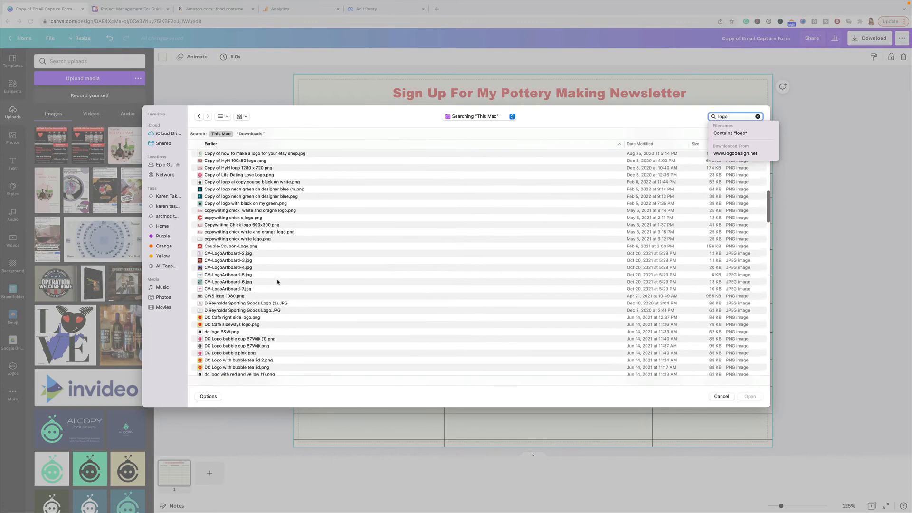
scroll(277, 281, "down", 1)
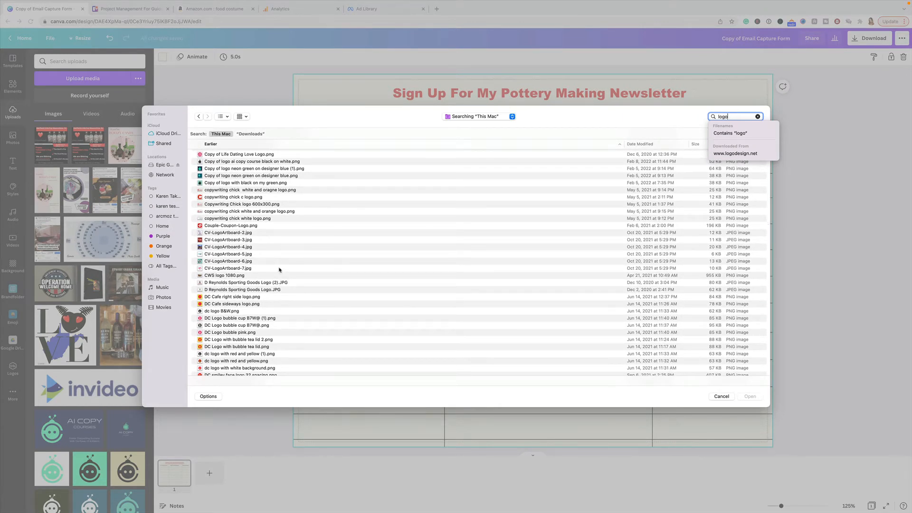
scroll(279, 269, "down", 3)
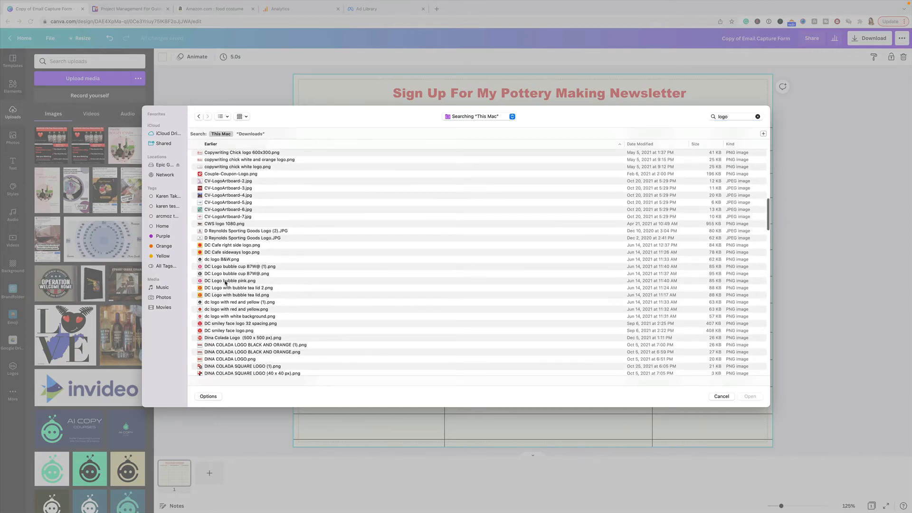
double_click(224, 281)
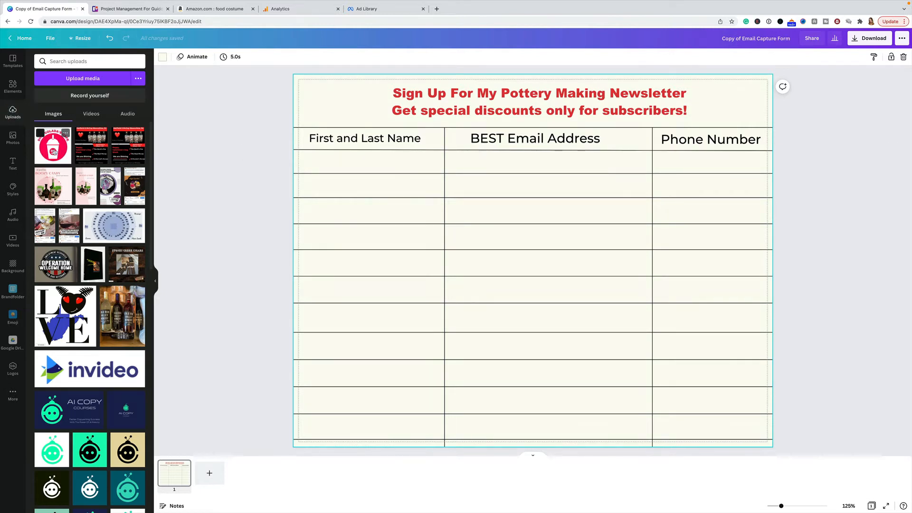
Insert the uploaded pink cafe logo, shrink it to about half size and move it to the page's lower-left corner.
left_click(206, 136)
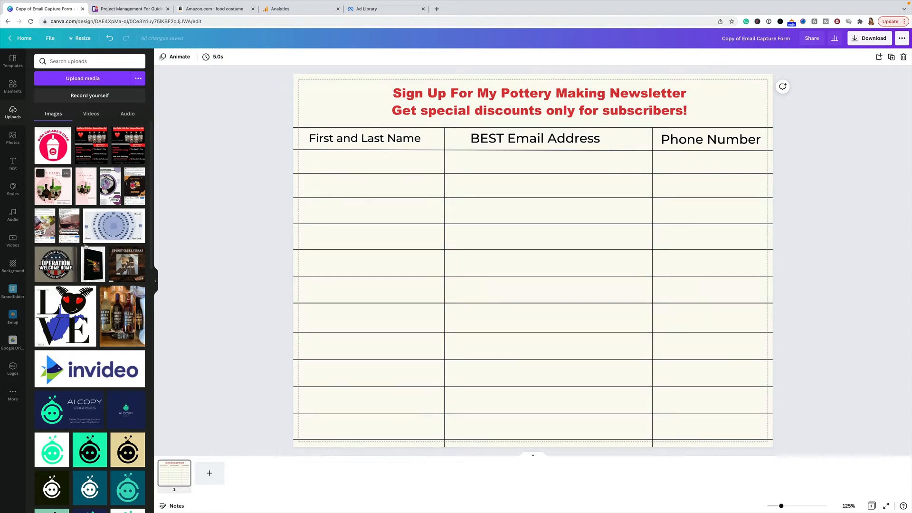
scroll(91, 251, "down", 5)
scroll(91, 252, "up", 5)
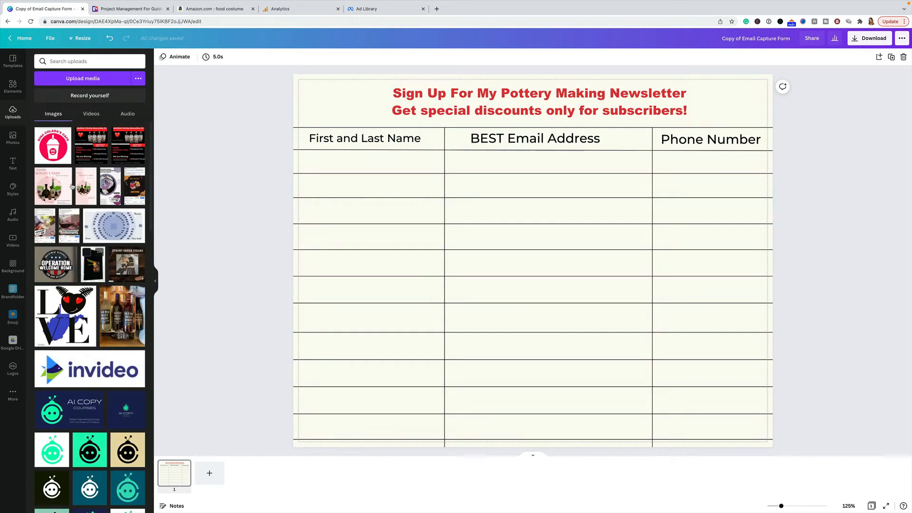
left_click(53, 145)
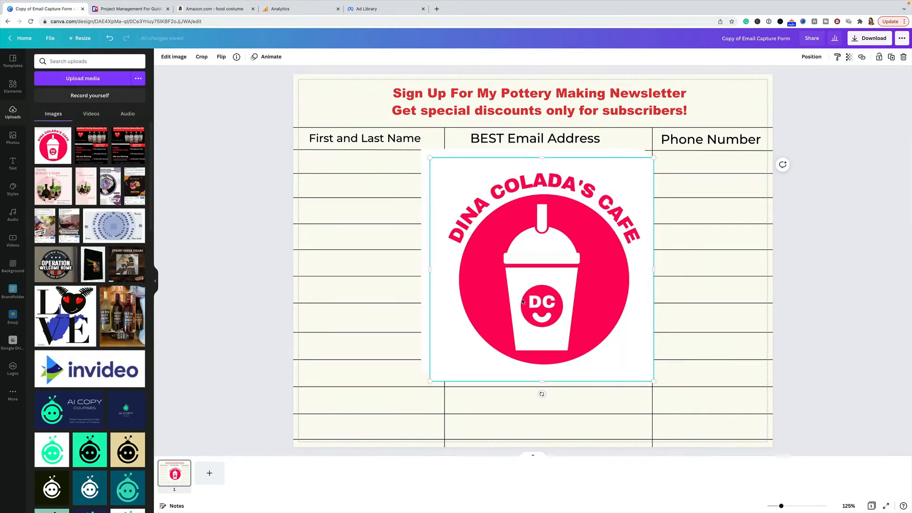
left_click_drag(430, 157, 539, 269)
left_click(559, 233)
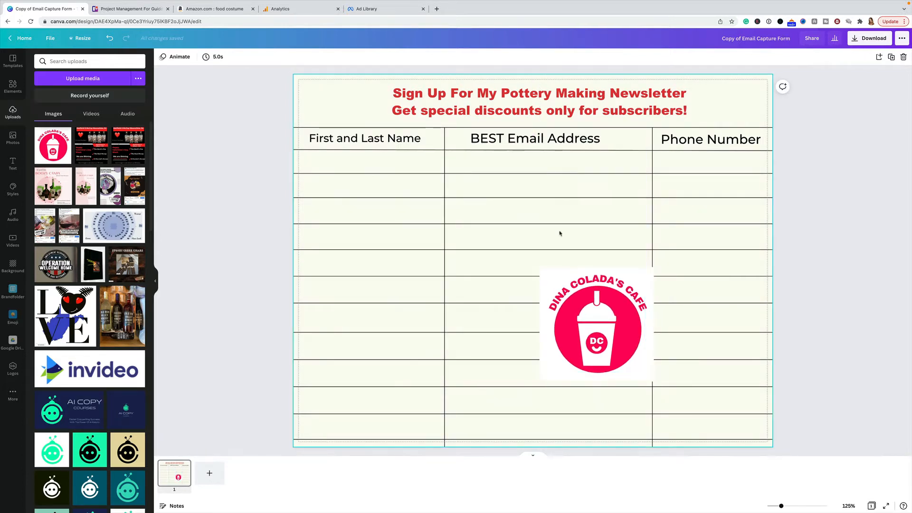
left_click_drag(607, 330, 371, 382)
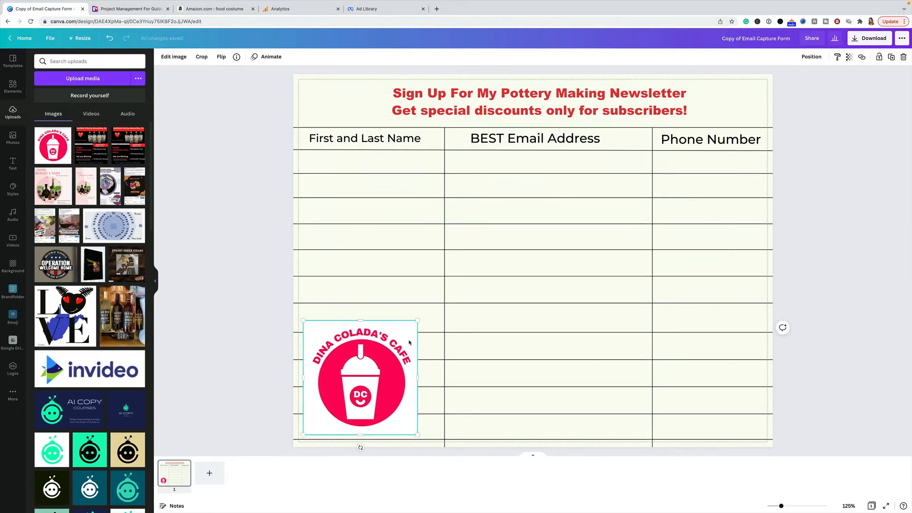
Remove the white background from the logo with Background Remover.
left_click(389, 291)
left_click(408, 333)
left_click(174, 57)
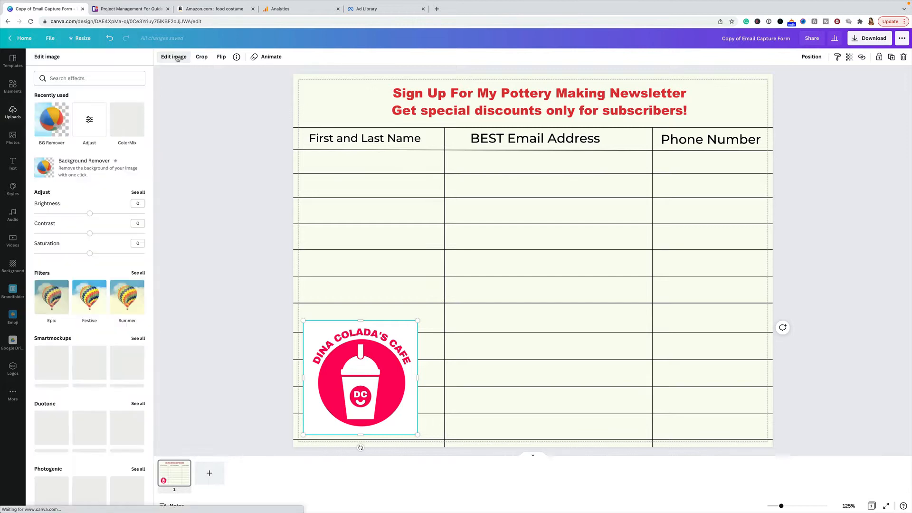
left_click(85, 167)
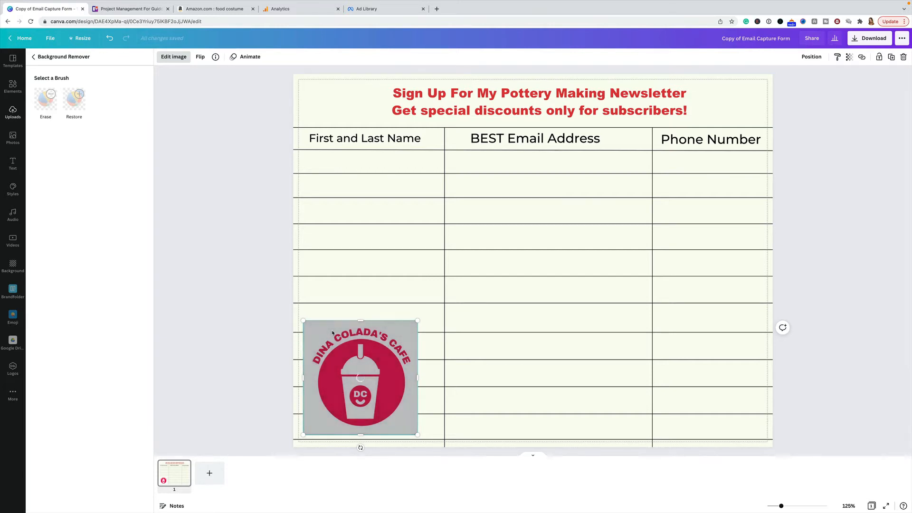
left_click(272, 328)
Shrink the logo and place it in the header to the left of the heading, deleting the stray form preview from the page.
left_click_drag(384, 387, 375, 141)
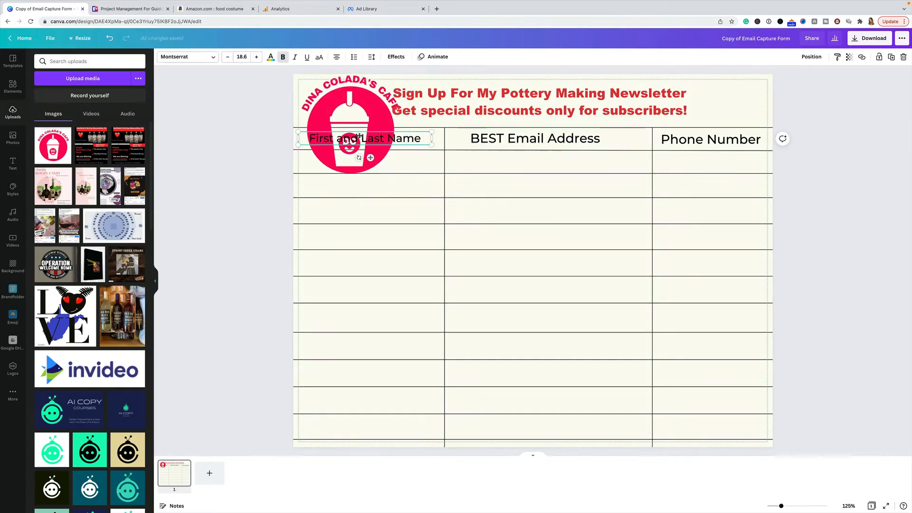
left_click(358, 109)
key("super+z")
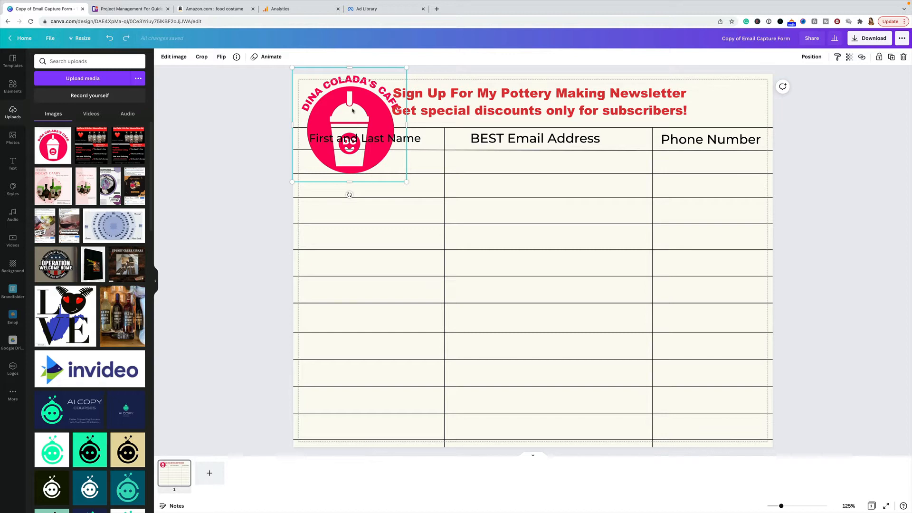
left_click_drag(352, 110, 548, 288)
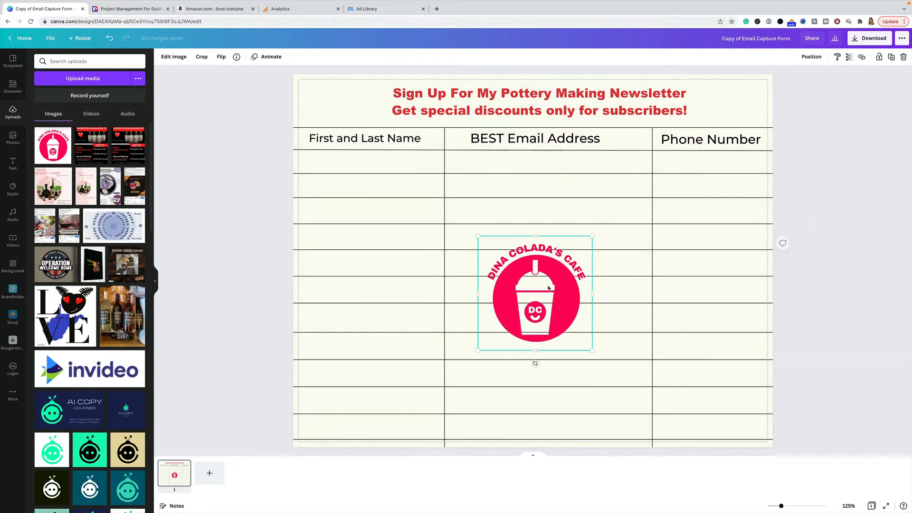
left_click_drag(592, 350, 325, 106)
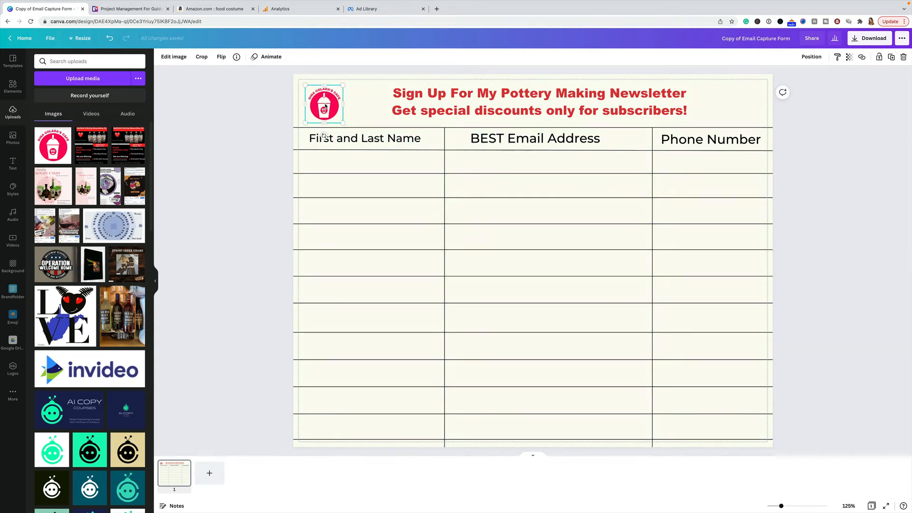
left_click(399, 232)
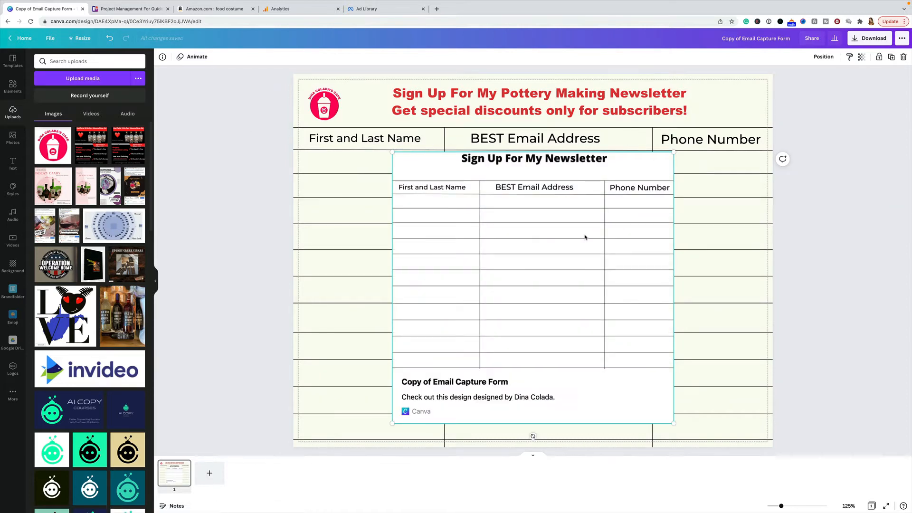
key("Delete")
Duplicate the logo and place the copy to the right of the heading, level with the original.
left_click(324, 102)
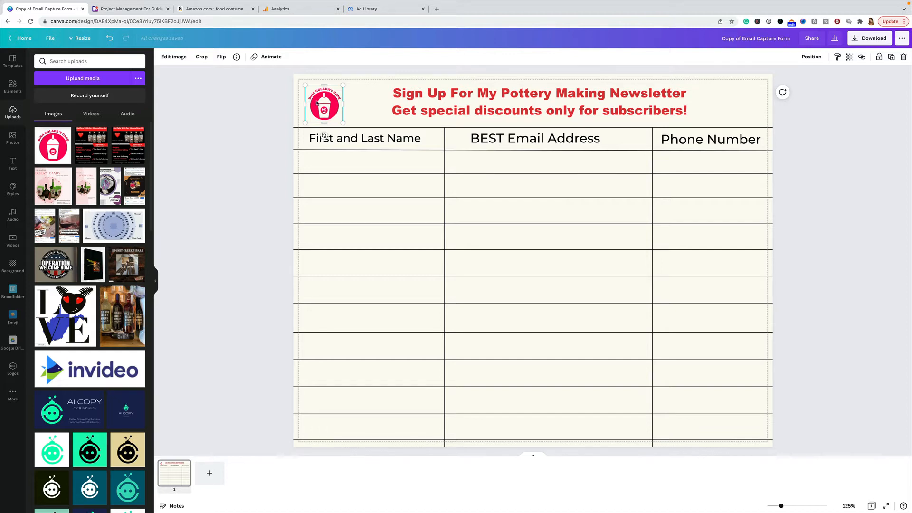
key("ctrl+d")
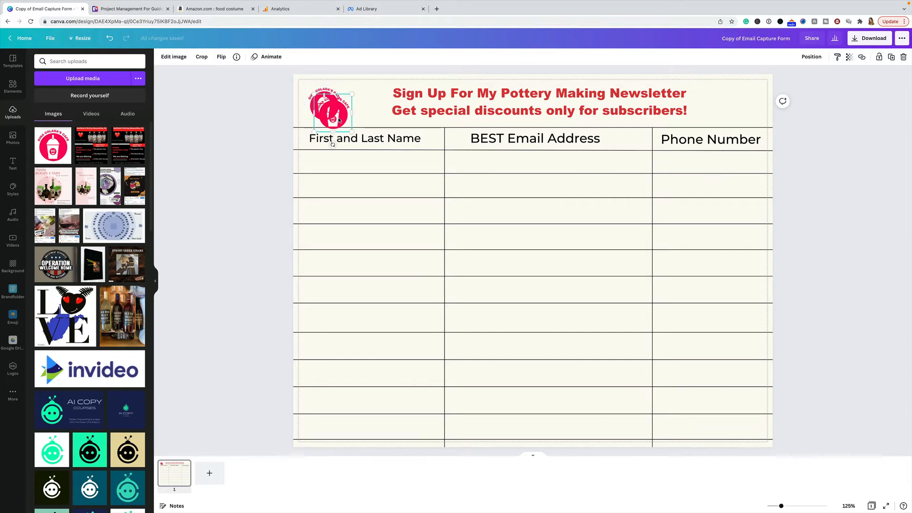
left_click_drag(339, 121, 739, 114)
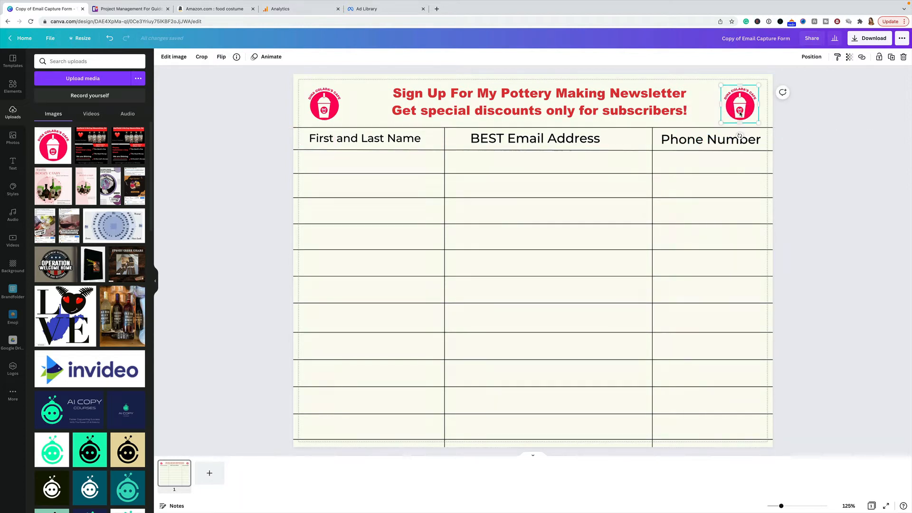
Look through the image effects and crop mode for the logo left of the heading without changing it.
left_click(328, 108)
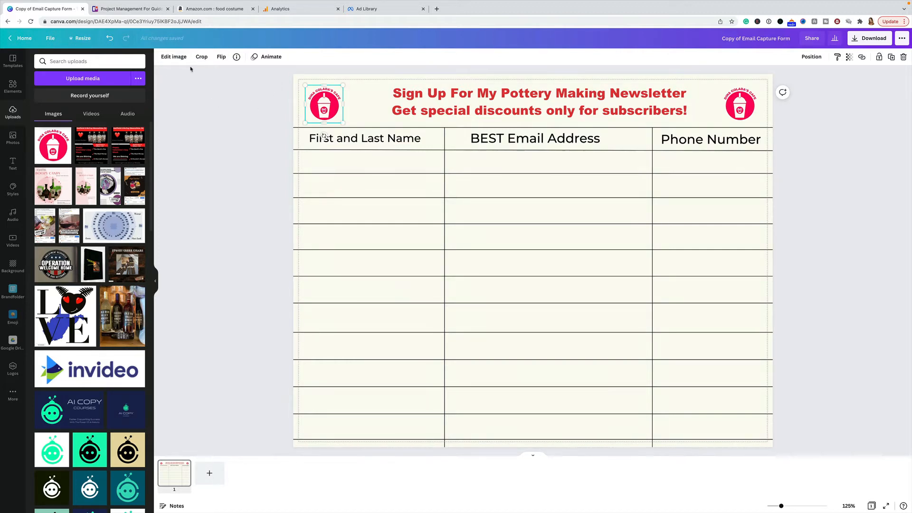
left_click(173, 57)
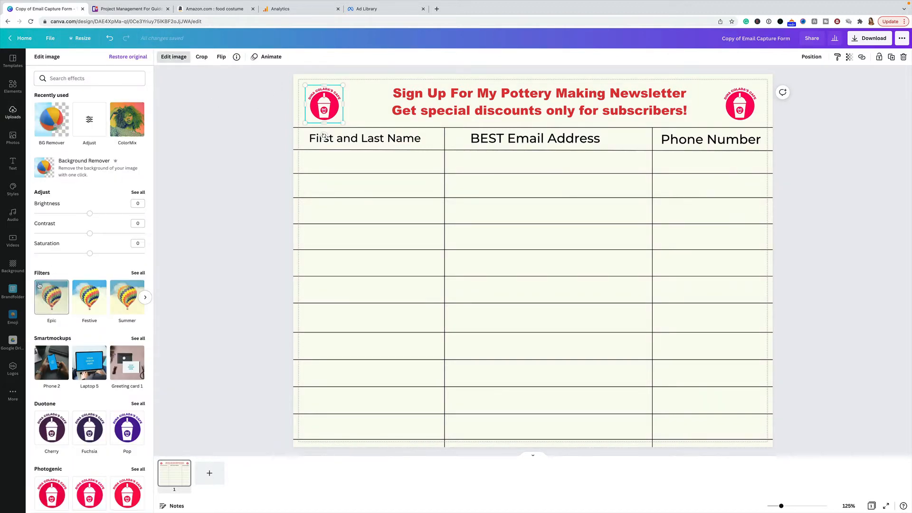
scroll(39, 285, "down", 7)
scroll(39, 285, "up", 7)
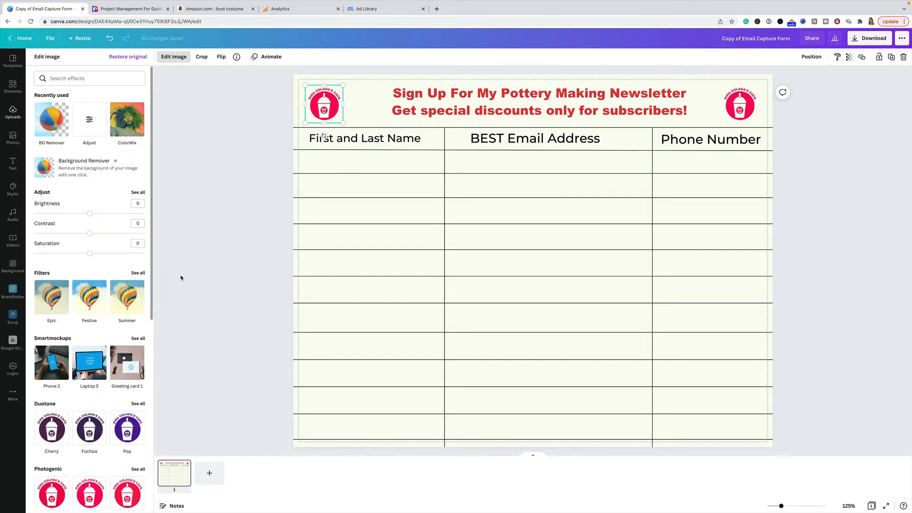
left_click(196, 208)
left_click(286, 110)
double_click(315, 112)
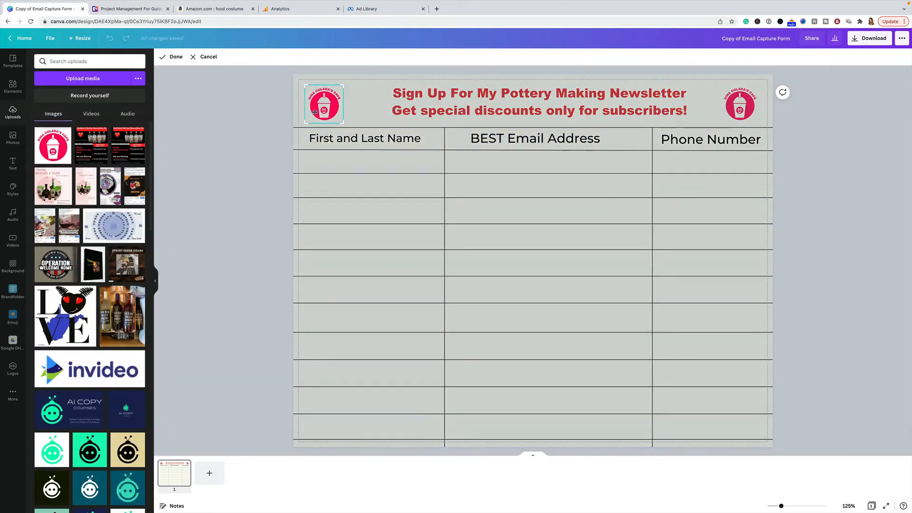
left_click(214, 122)
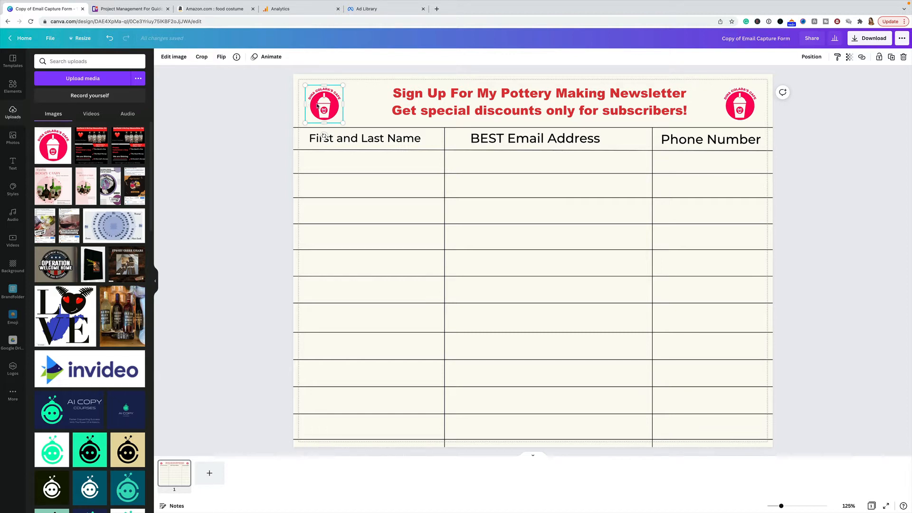
Delete the duplicate logo to the right of the heading.
left_click(734, 109)
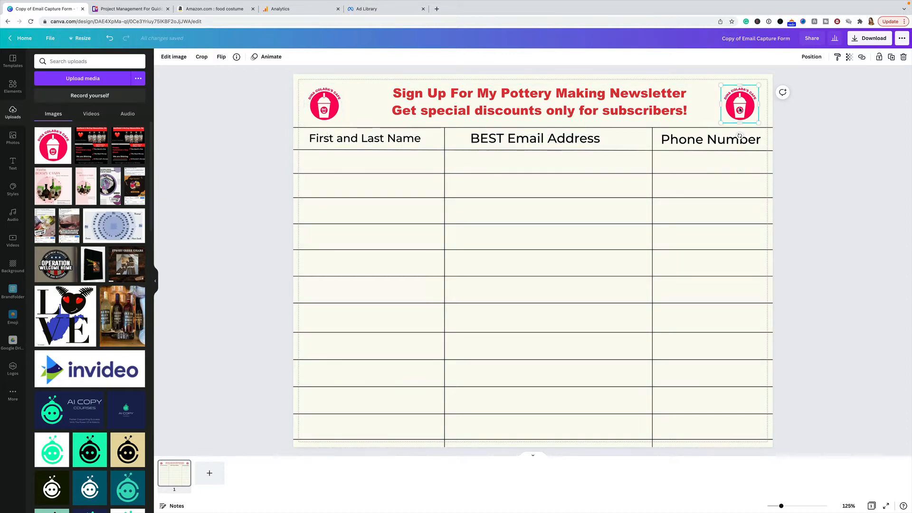
left_click(808, 157)
left_click(747, 108)
key("Delete")
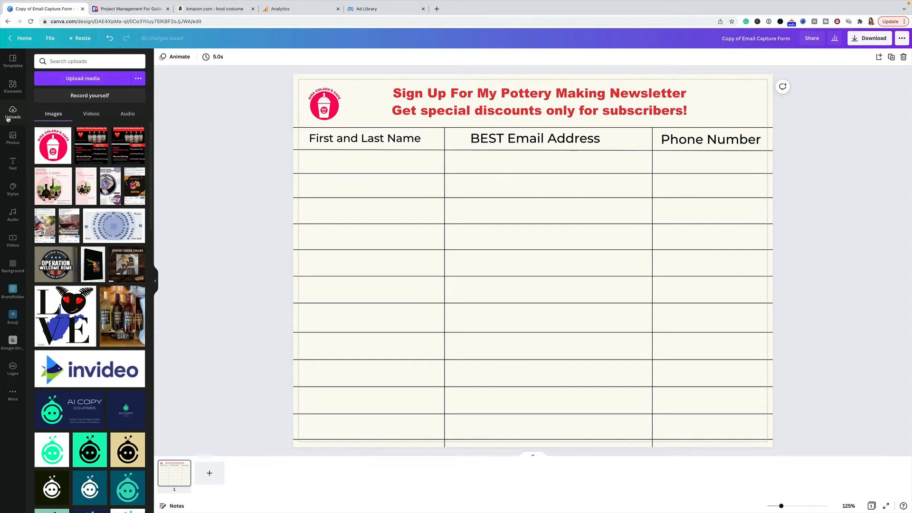
Search the elements for "swoosh" and add the pink and gray brush stroke, shrunk to fit the header, to the right of the heading.
left_click(12, 87)
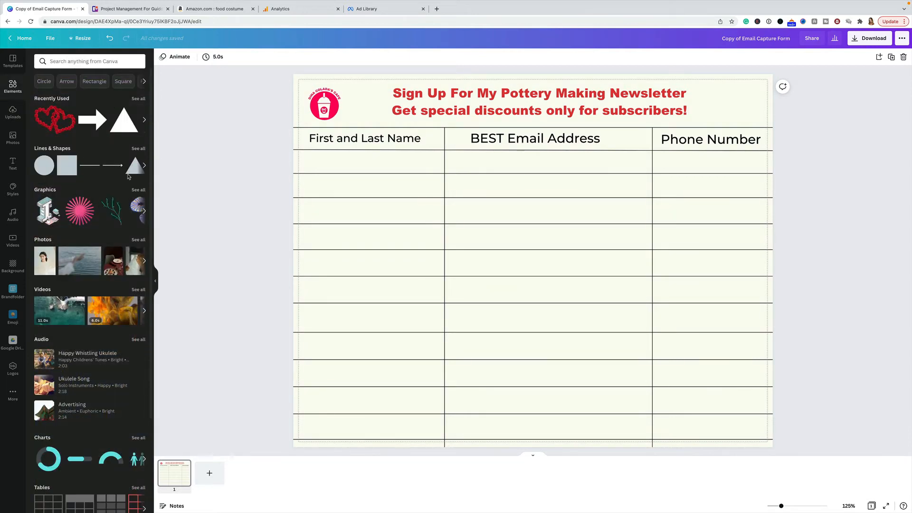
left_click(94, 62)
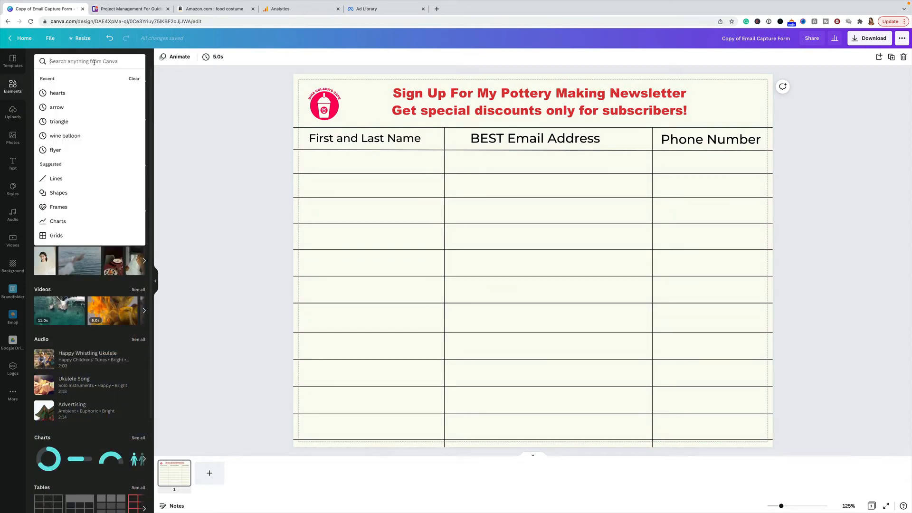
type("swii")
key("BackSpace")
key("BackSpace")
type("oosh")
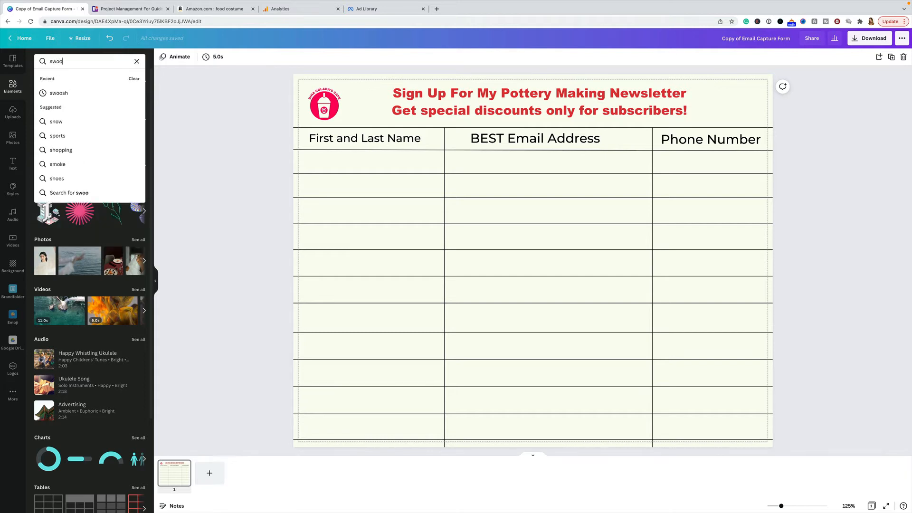
left_click(91, 192)
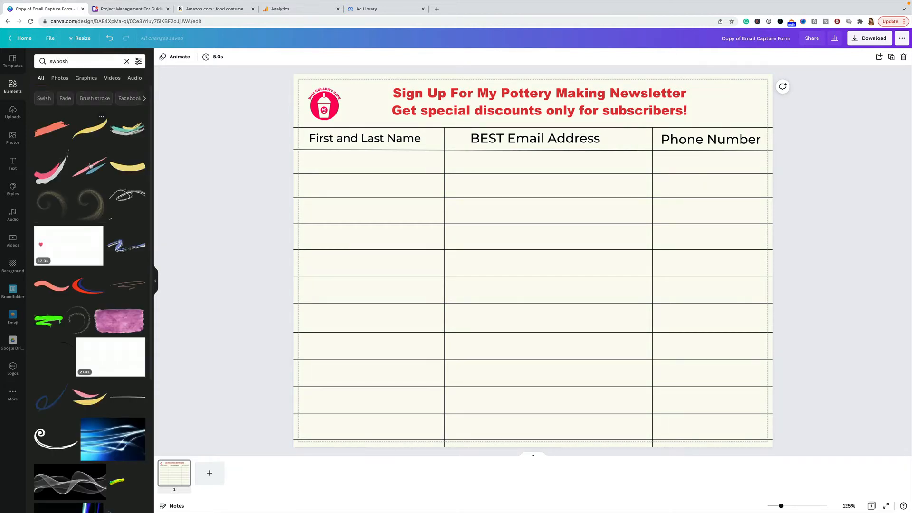
left_click(42, 177)
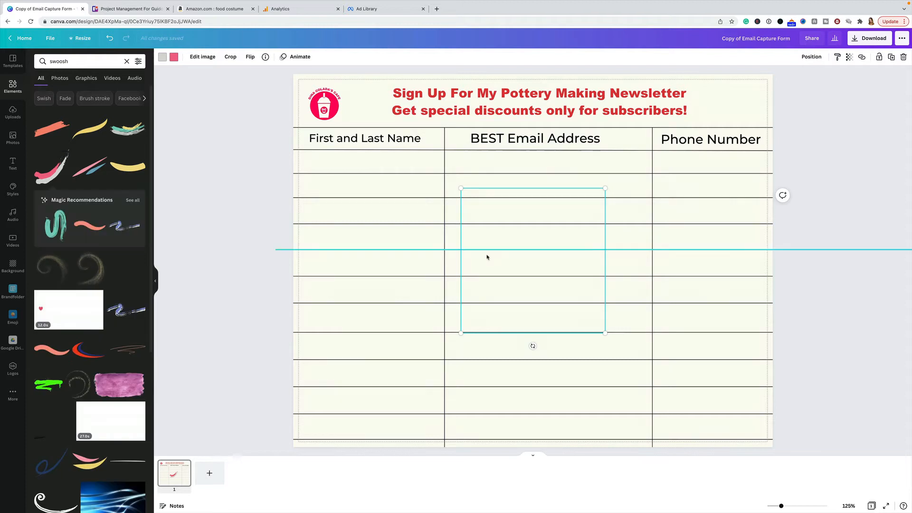
left_click_drag(460, 333, 718, 105)
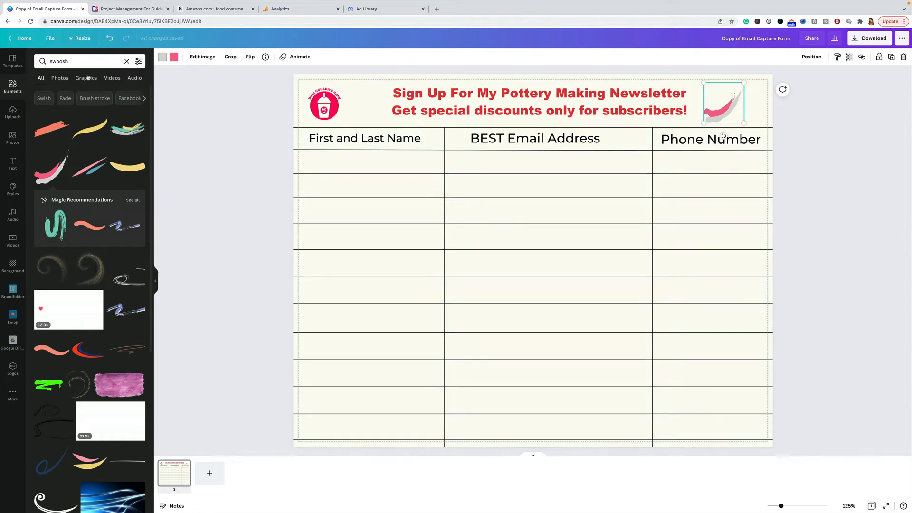
Search the elements for "arrows" and delete the swoosh graphic from the header.
left_click(38, 61)
type("ows")
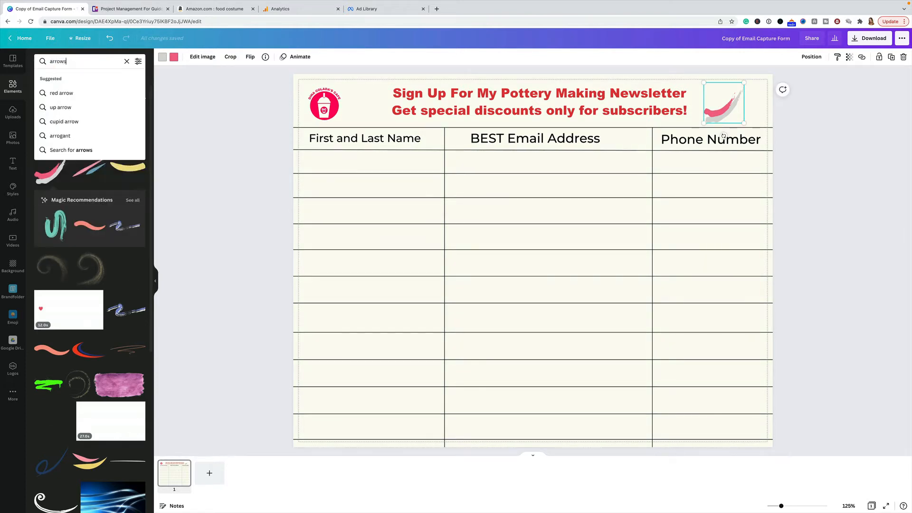
key("Return")
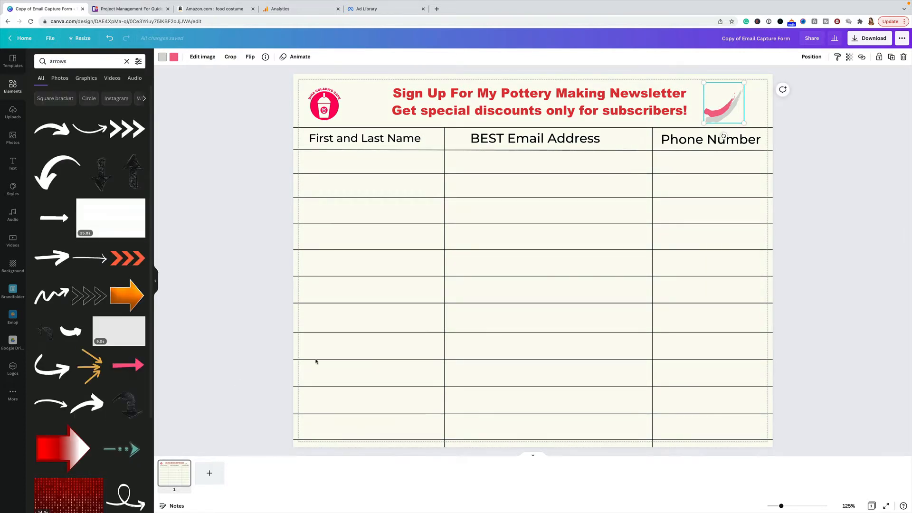
key("Delete")
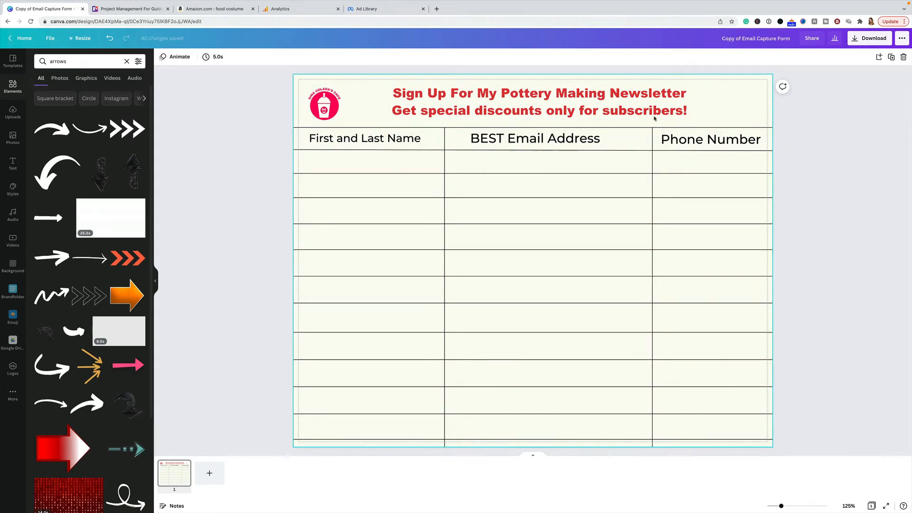
Move the heading toward the page's right edge and delete the logo beside it.
left_click_drag(442, 108, 503, 104)
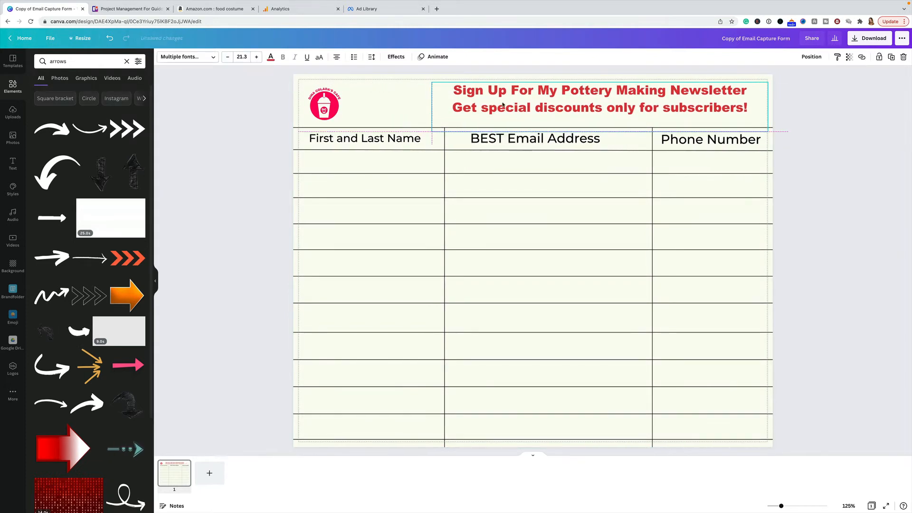
left_click(324, 103)
key("Delete")
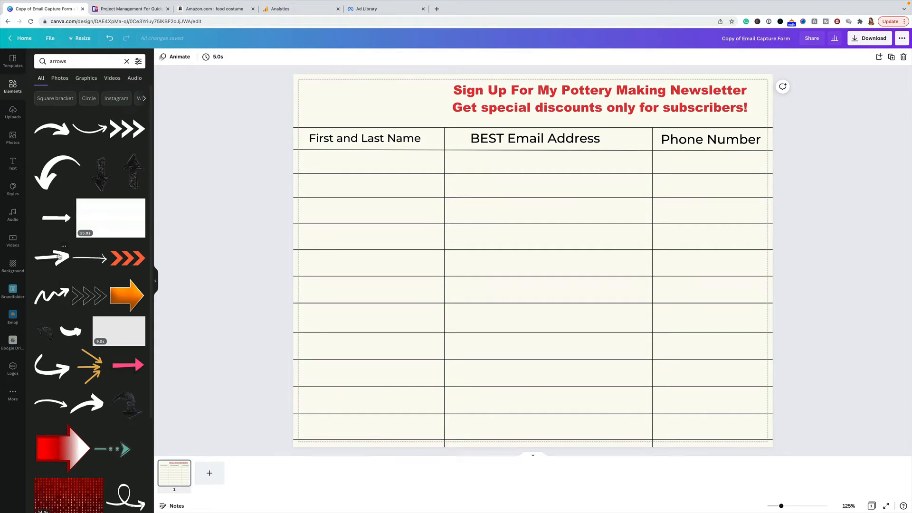
Add the plain straight arrow graphic to the page, shrunk and rotated to point straight down.
scroll(59, 256, "down", 5)
left_click(78, 412)
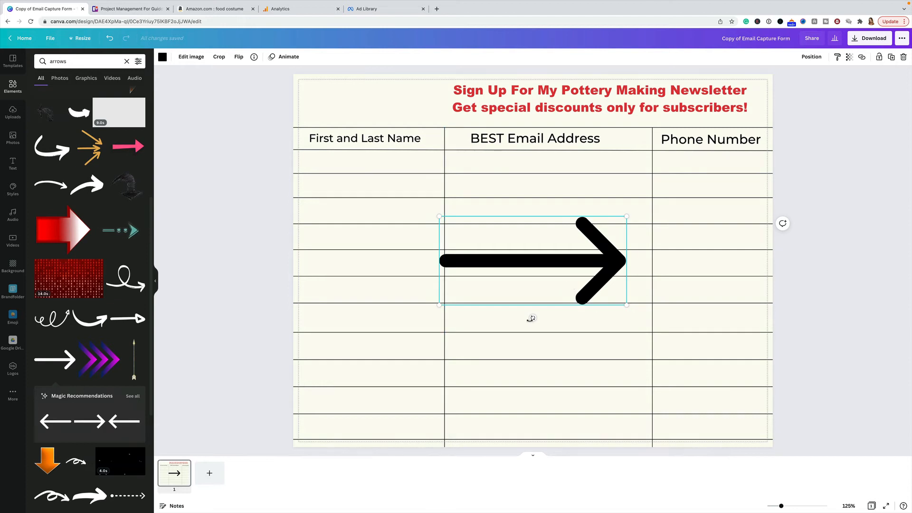
left_click_drag(624, 307, 589, 288)
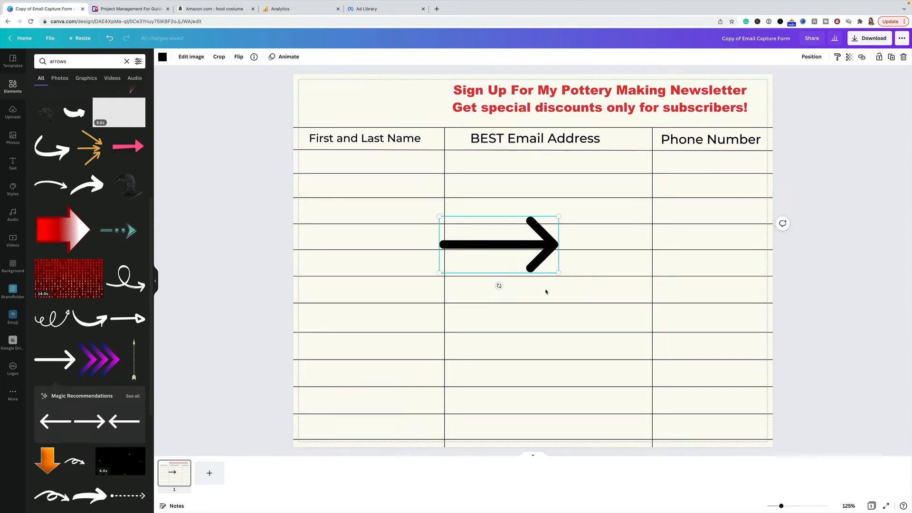
mouse_move(498, 286)
left_mouse_down()
mouse_move(463, 265)
mouse_move(469, 242)
mouse_move(460, 248)
mouse_move(477, 283)
mouse_move(494, 286)
left_mouse_up()
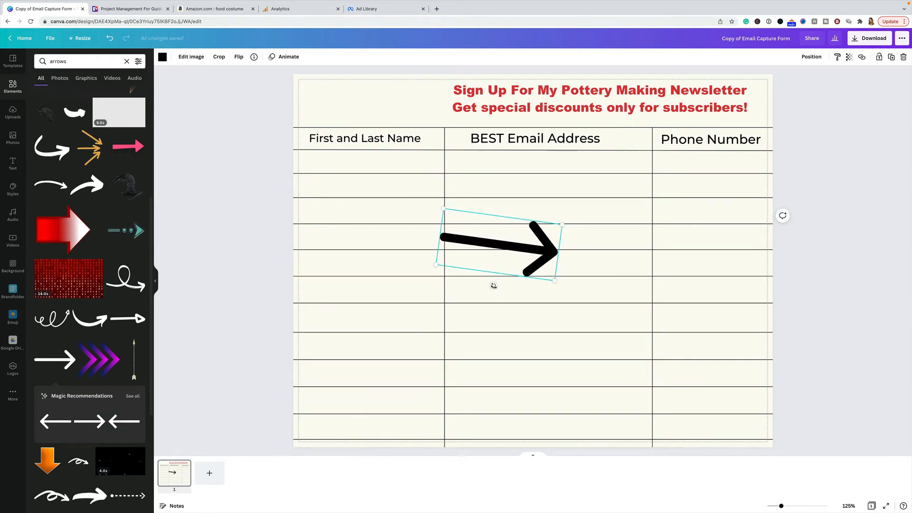
left_click_drag(494, 285, 458, 245)
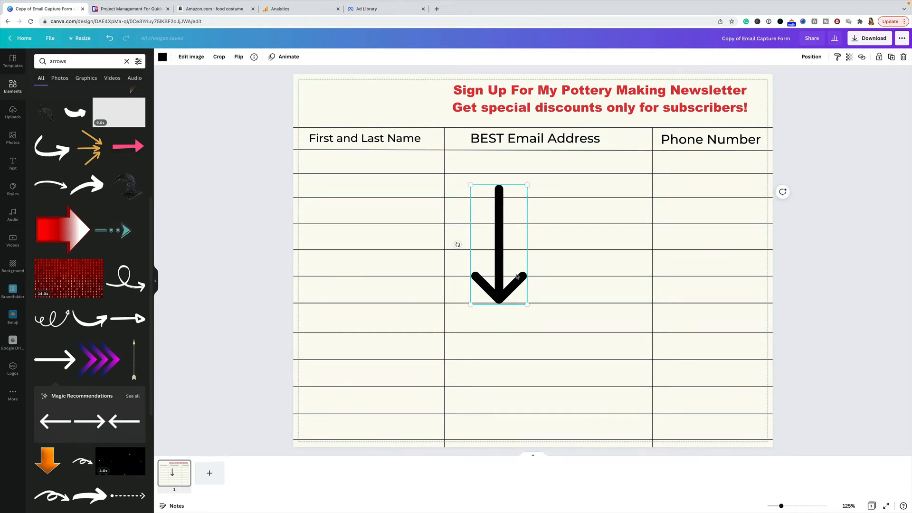
Fit the arrow into the header above First and Last Name and move the heading back to the header's center.
left_click_drag(509, 266, 377, 160)
left_click_drag(394, 197, 318, 106)
left_click_drag(592, 105, 528, 105)
left_click(288, 126)
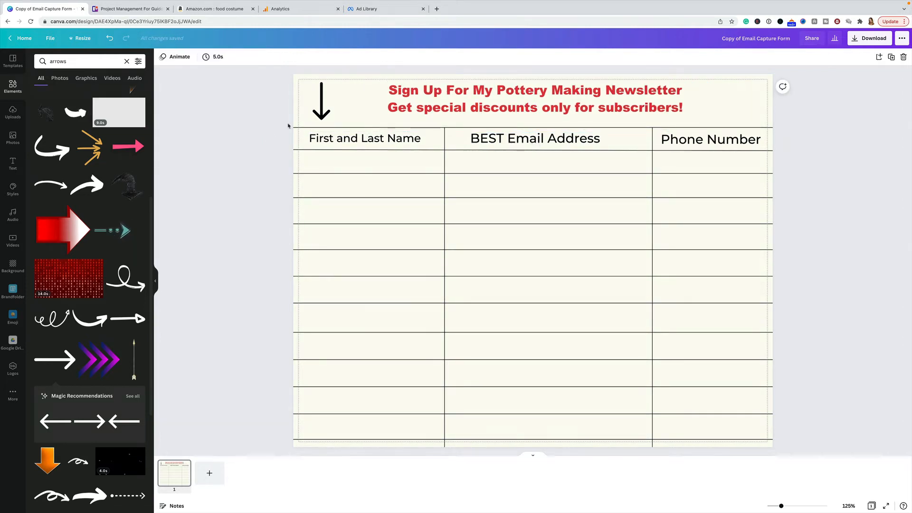
Duplicate the down arrow and place the copy to the right of the heading, level with the original.
left_click(321, 110)
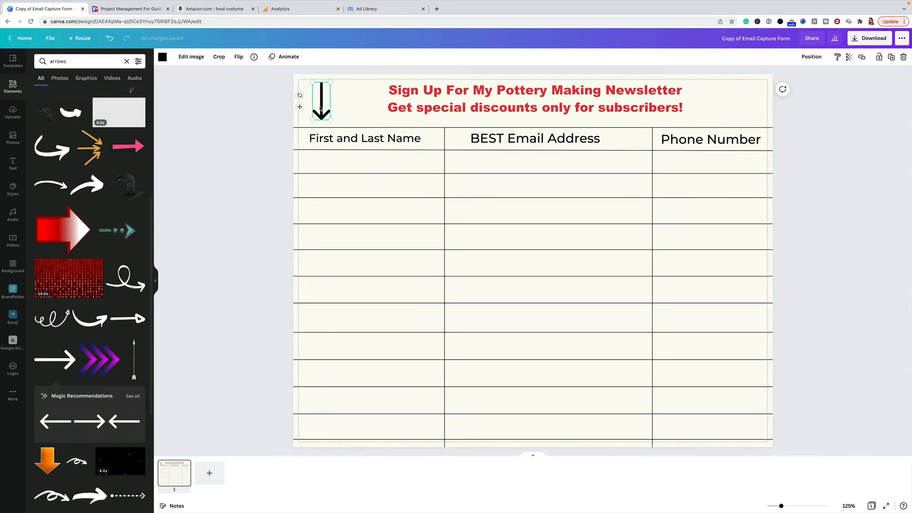
key("super+d")
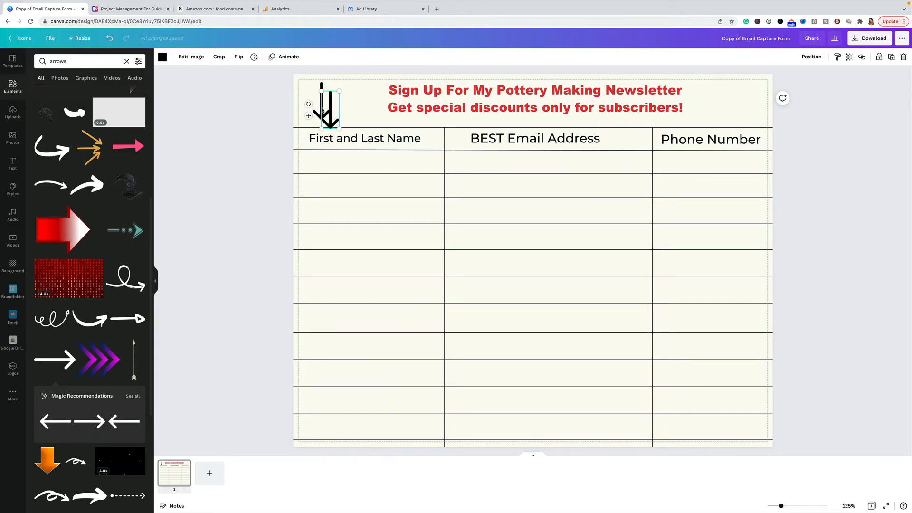
left_click_drag(331, 112, 743, 103)
left_click(867, 178)
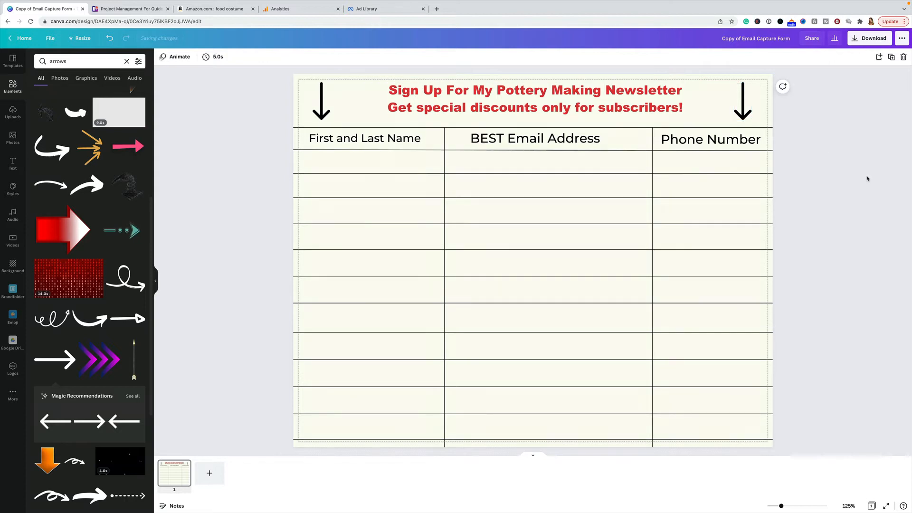
Recolor both header arrows turquoise from the Dina Colada Brand Kit palette.
double_click(323, 107)
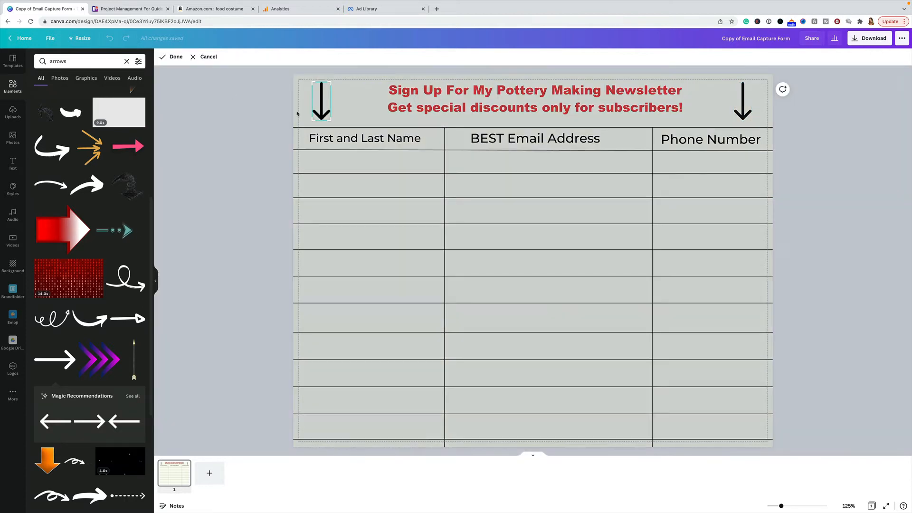
left_click(205, 103)
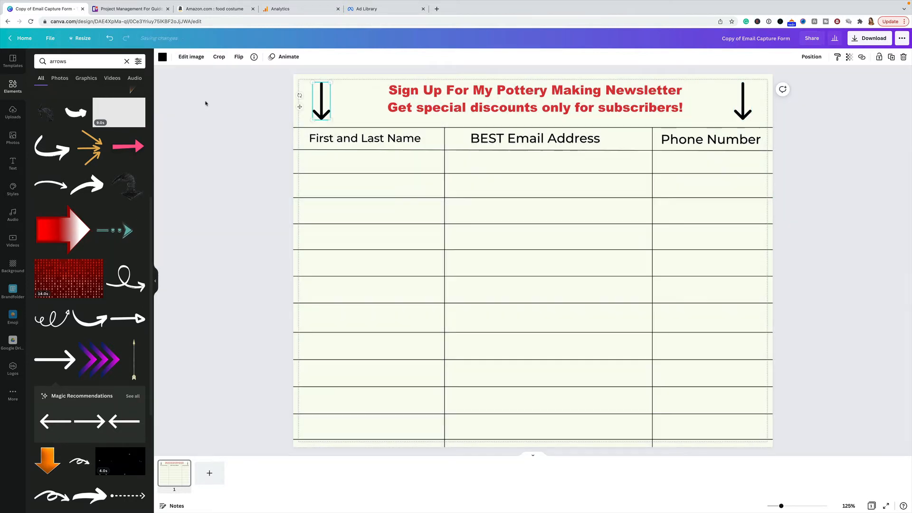
left_click(163, 58)
left_click(61, 250)
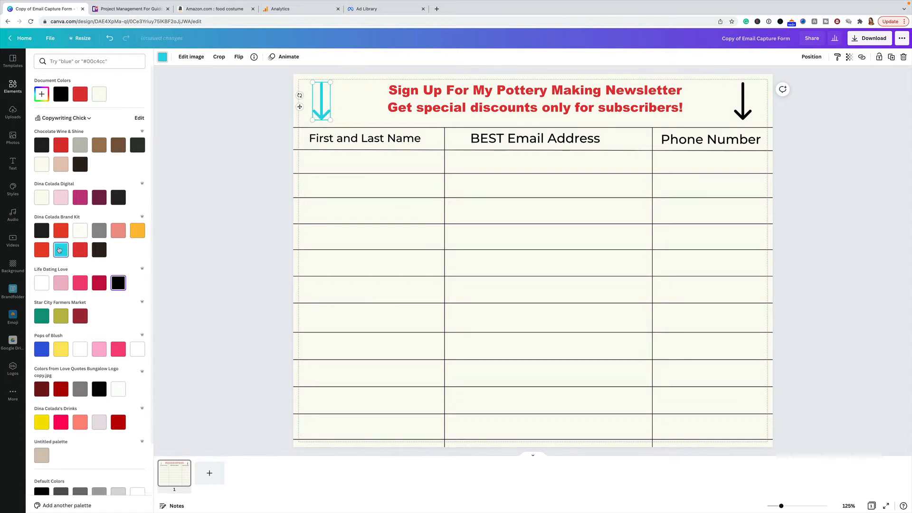
left_click(743, 101)
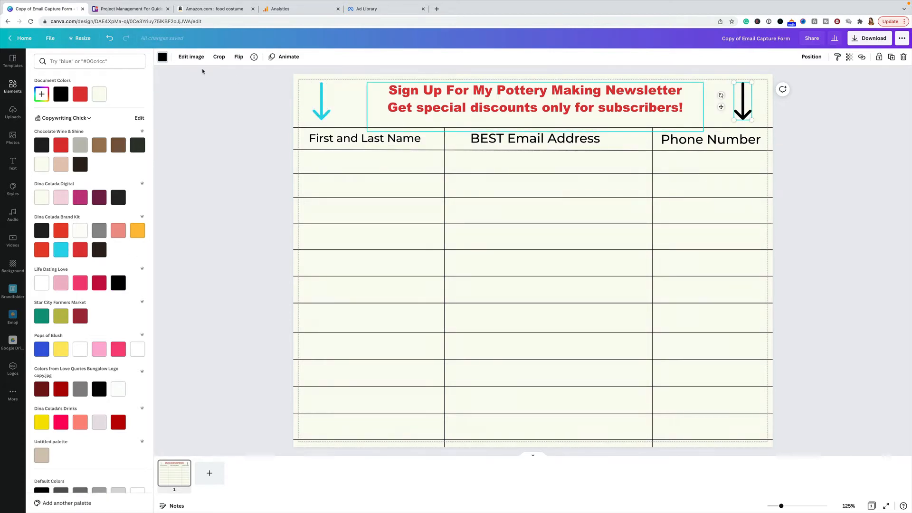
left_click(61, 249)
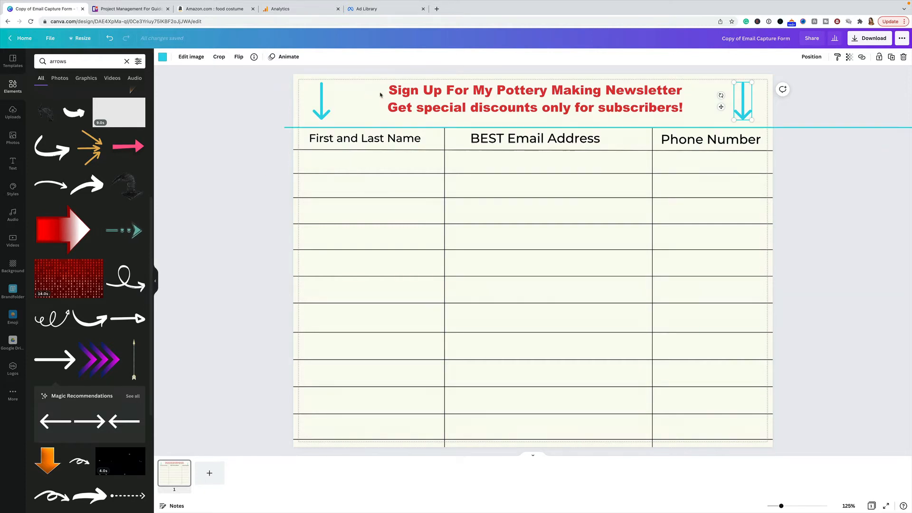
left_click(281, 103)
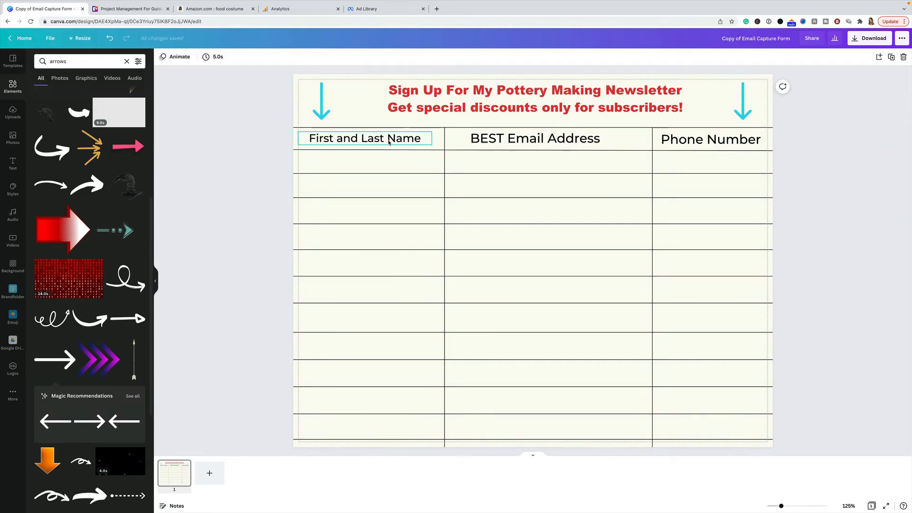
Change the page background to the salmon pink of the Dina Colada Brand Kit palette.
left_click(672, 107)
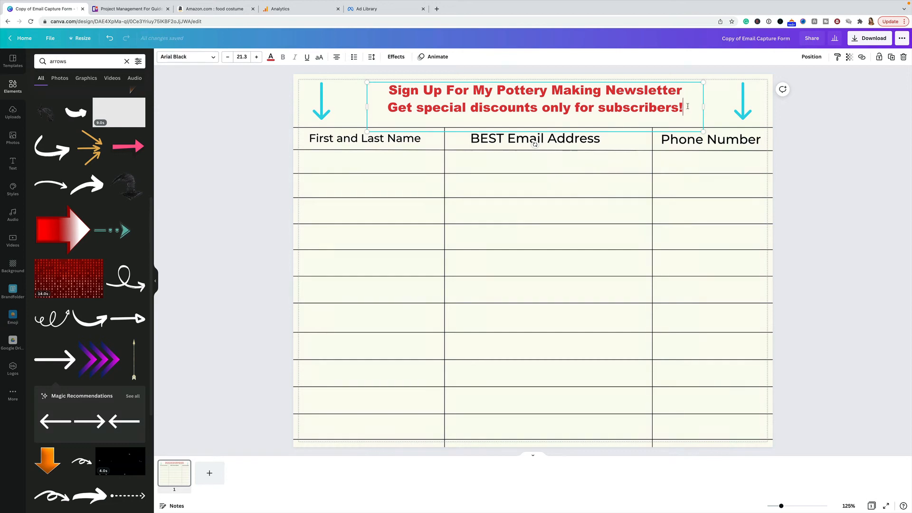
left_click_drag(687, 106, 383, 87)
left_click(342, 98)
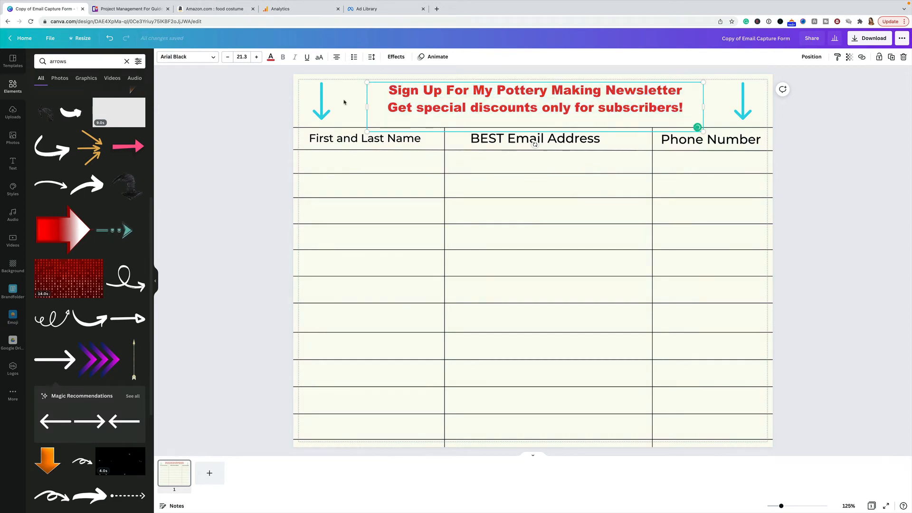
left_click(163, 58)
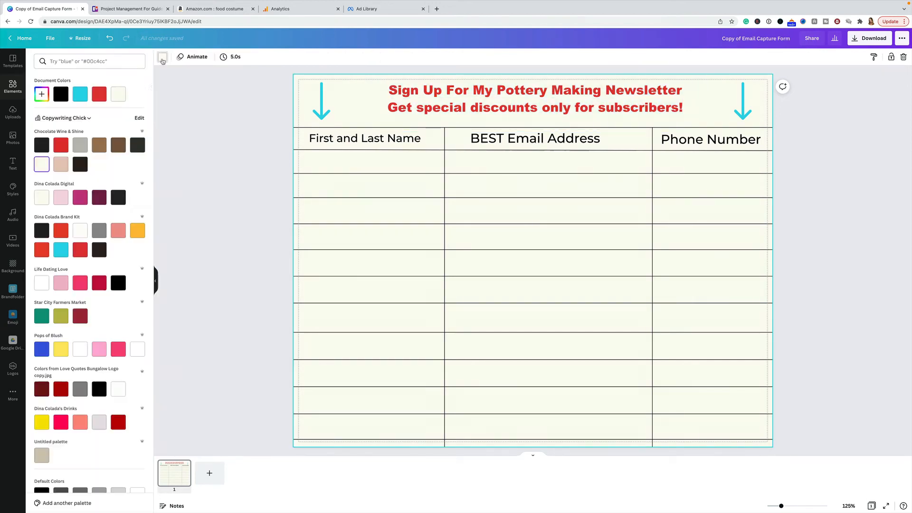
left_click(118, 232)
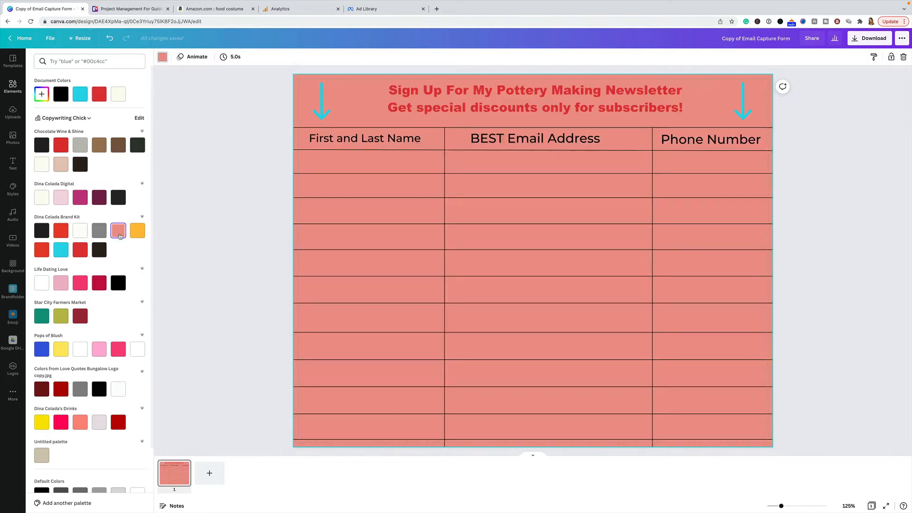
Shrink the arrow left of the heading slightly and tilt it to point diagonally down toward the First and Last Name column.
double_click(323, 101)
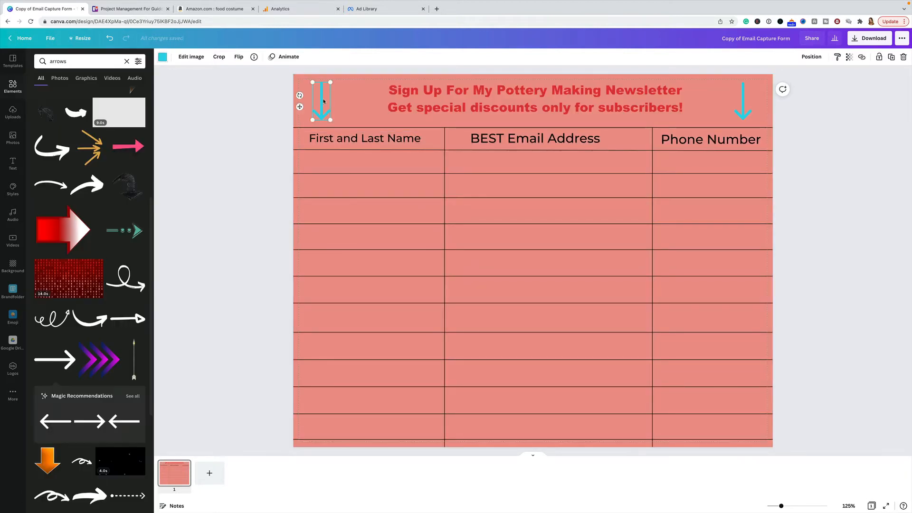
mouse_move(329, 119)
left_mouse_down()
mouse_move(363, 189)
mouse_move(334, 122)
mouse_move(434, 185)
mouse_move(329, 116)
left_mouse_up()
left_click(256, 119)
left_click(312, 101)
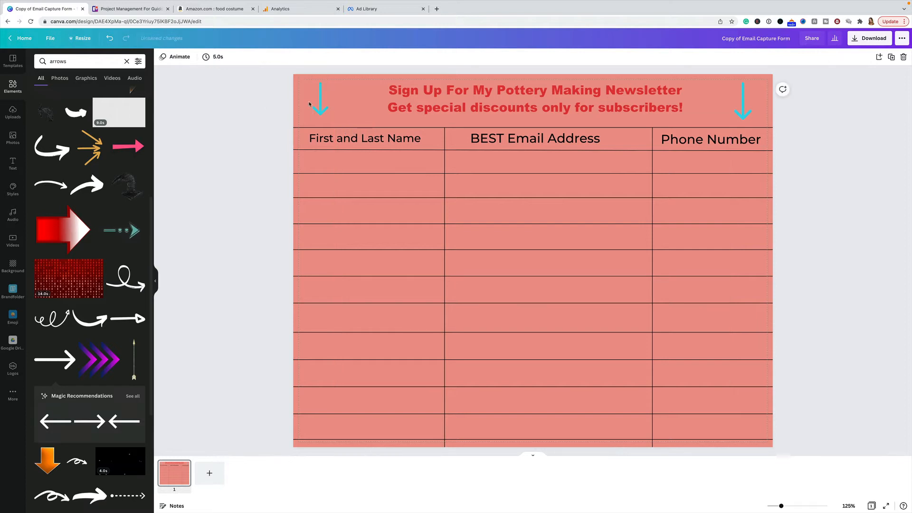
double_click(321, 101)
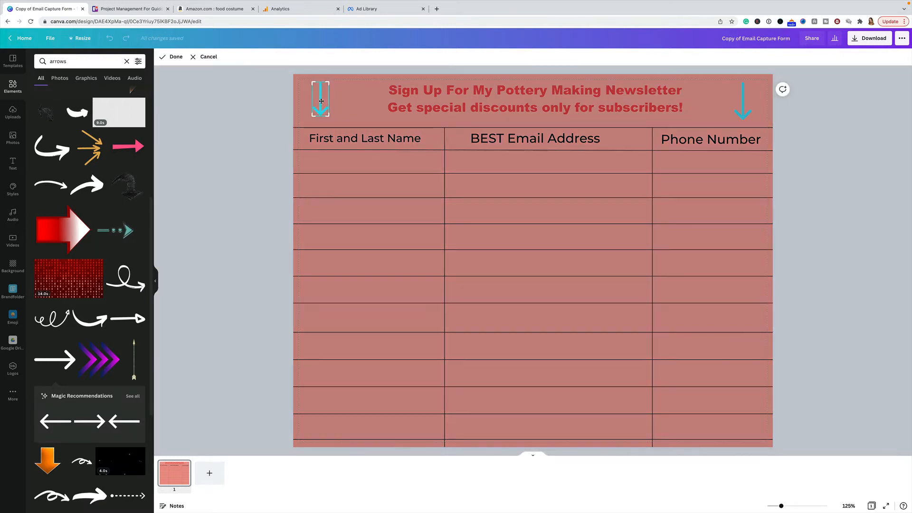
left_click(255, 111)
left_click_drag(299, 93, 319, 100)
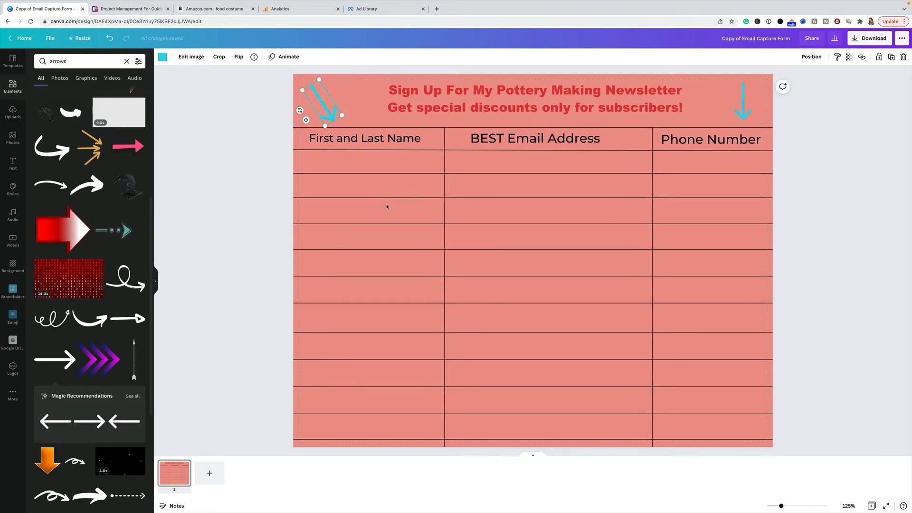
Set the page background to the cream color of the Chocolate Wine & Shine palette.
left_click(387, 206)
left_click(381, 106)
left_click(348, 97)
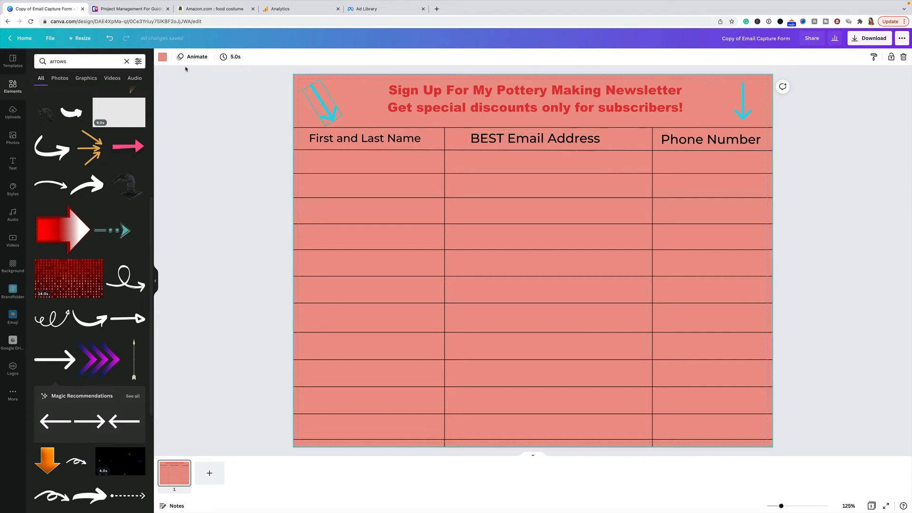
left_click(163, 57)
left_click(41, 163)
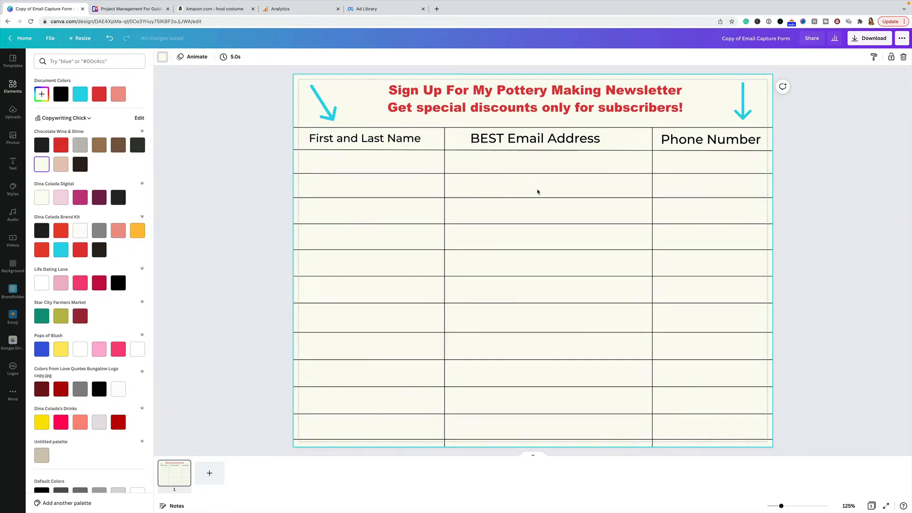
Nudge the BEST Email Address heading to the right and retype the word "Number" in the Phone Number heading.
mouse_move(523, 142)
left_mouse_down()
mouse_move(533, 156)
mouse_move(541, 302)
mouse_move(533, 125)
mouse_move(534, 143)
left_mouse_up()
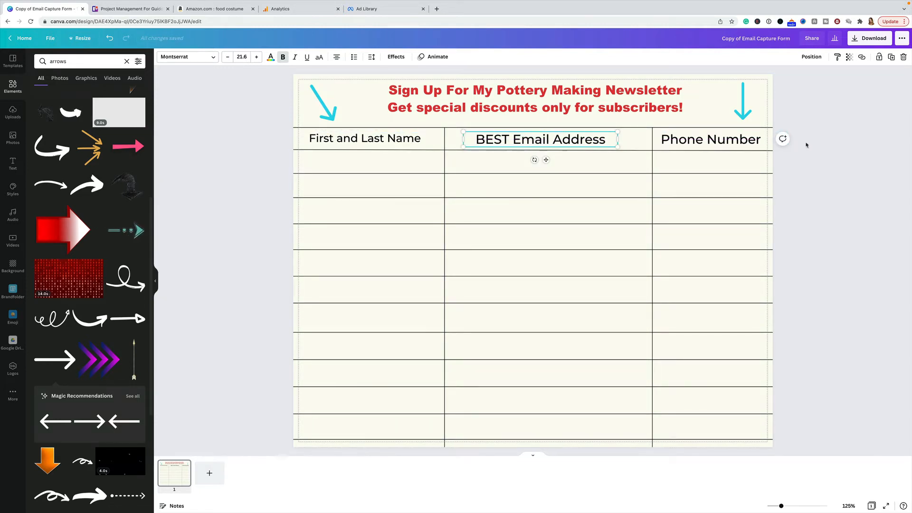
left_click(702, 142)
double_click(750, 140)
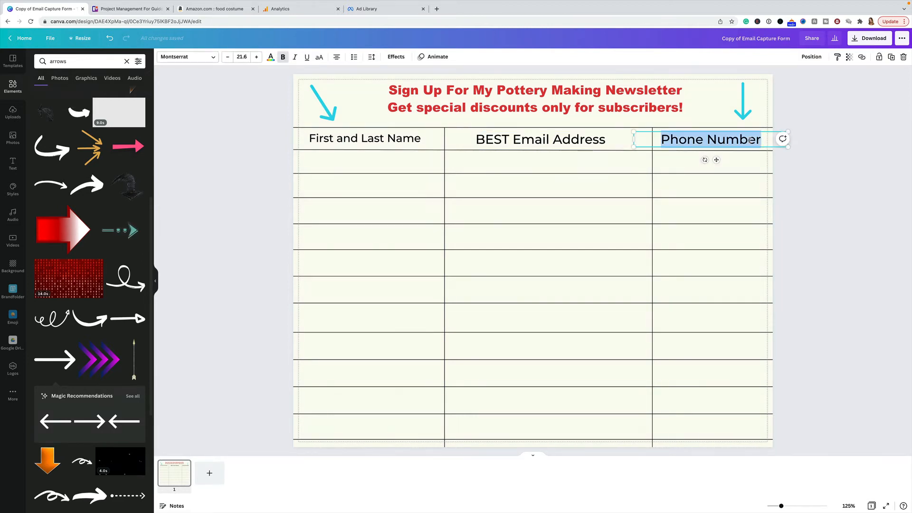
left_click(762, 139)
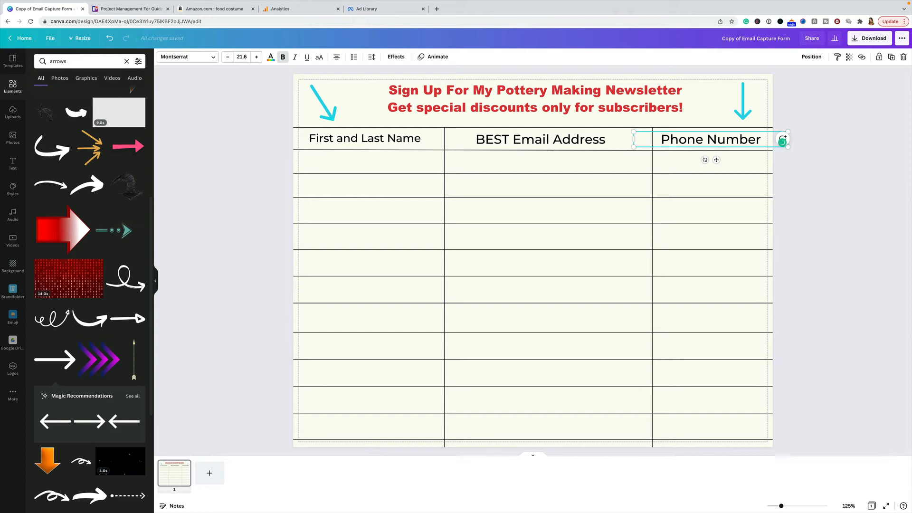
key("BackSpace")
key("BackSpace")
key("BackSpace")
key("BackSpace")
key("BackSpace")
key("BackSpace")
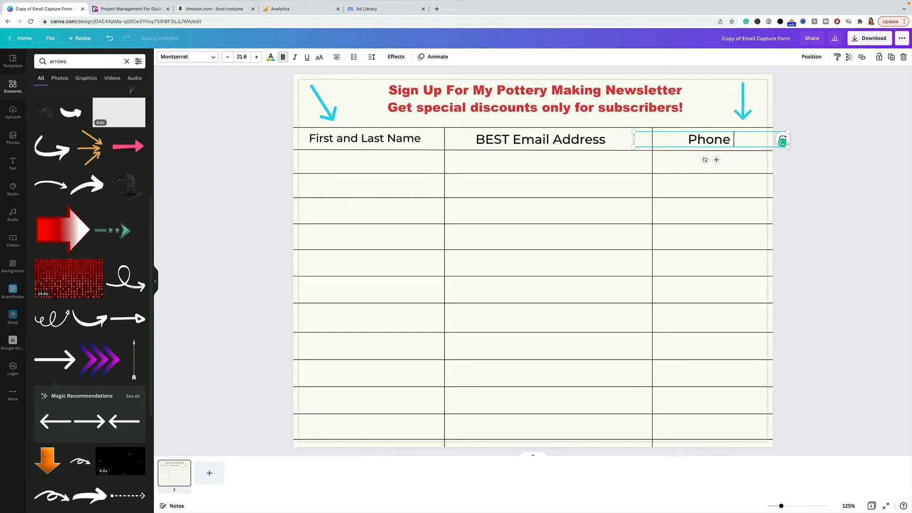
type("Number")
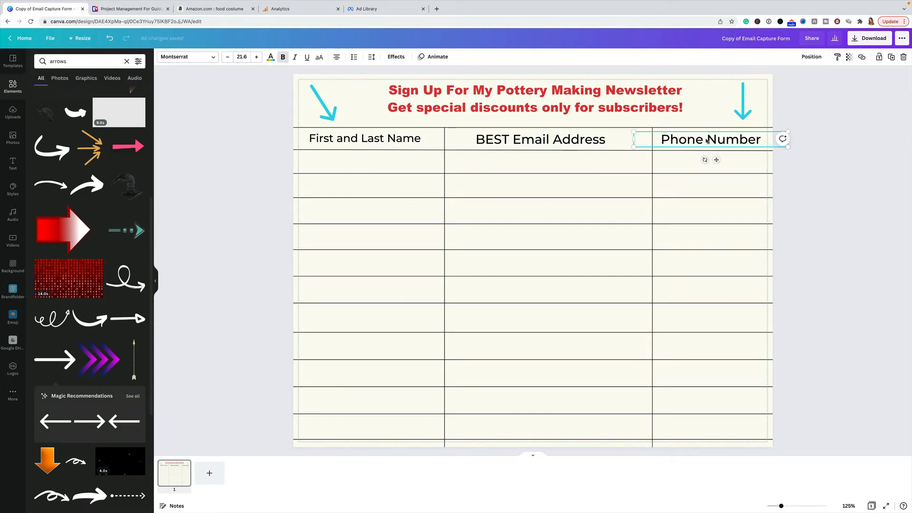
Delete the Phone Number heading and the vertical divider line that separates its column from the email column.
key("BackSpace")
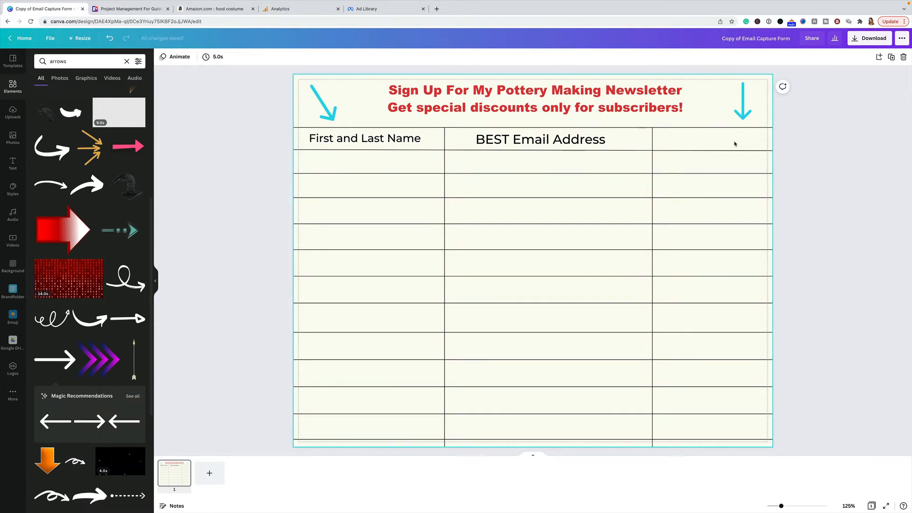
left_click(653, 168)
left_click_drag(652, 167, 632, 166)
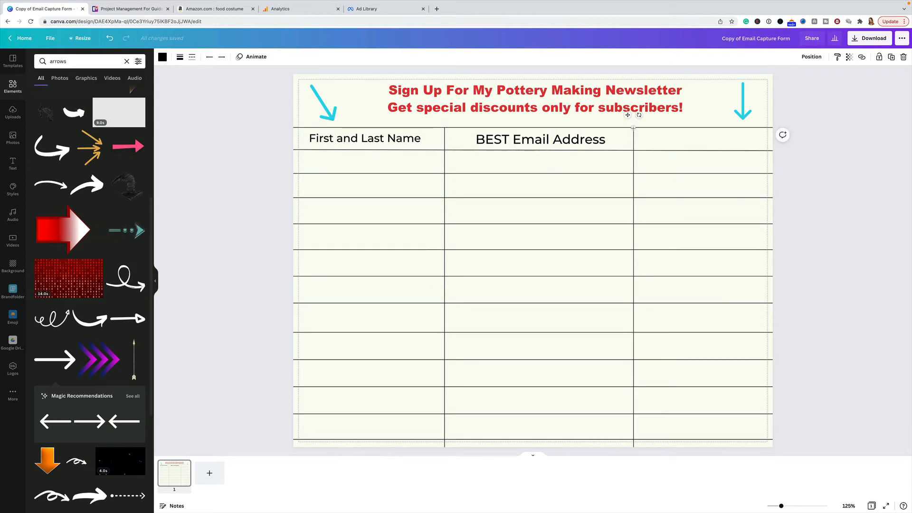
left_click_drag(633, 189, 705, 187)
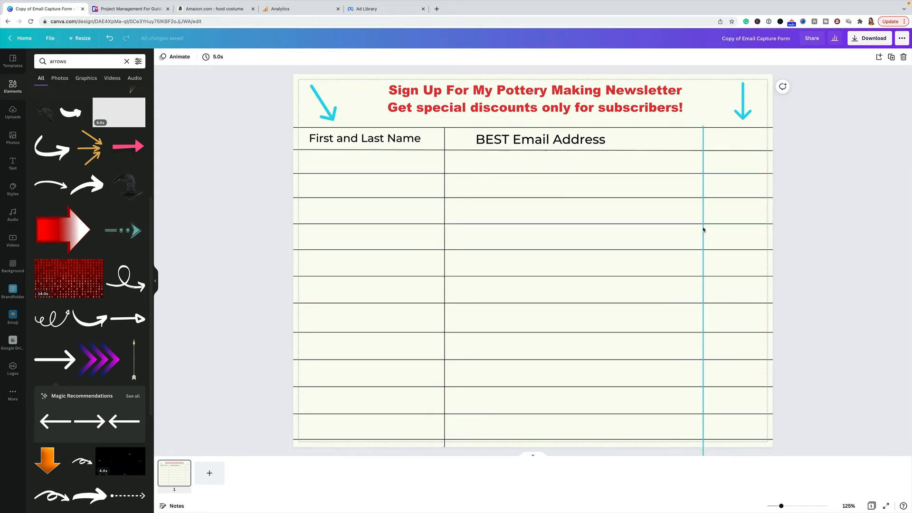
left_click_drag(704, 230, 684, 238)
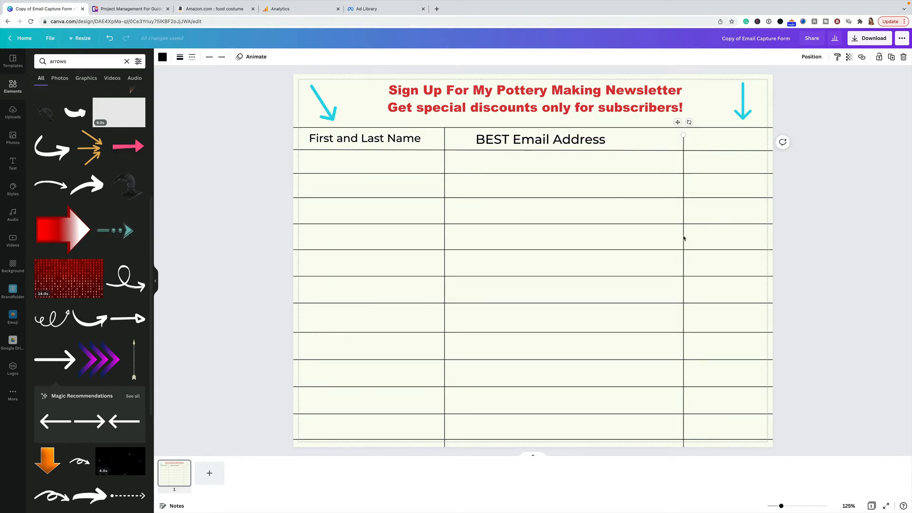
key("Delete")
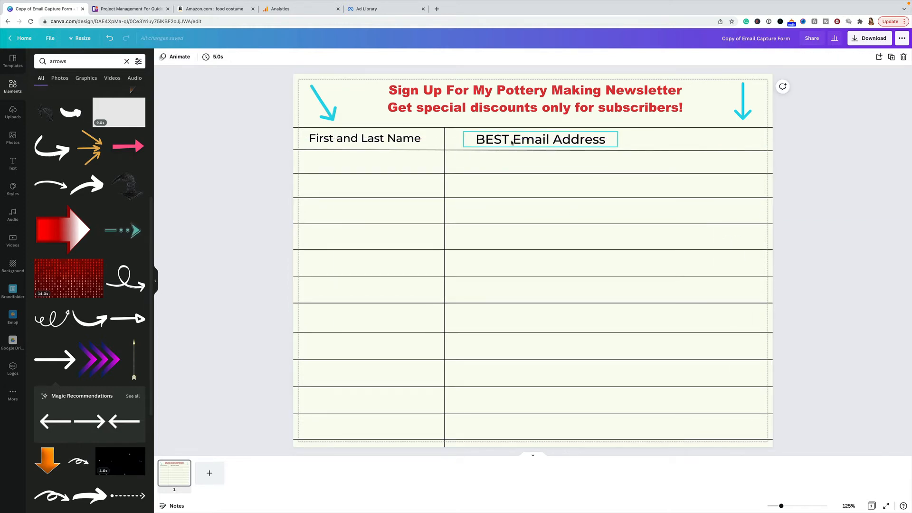
Center the BEST Email Address heading over its widened column and shift the remaining divider right to enlarge the name column.
left_click_drag(513, 140, 579, 139)
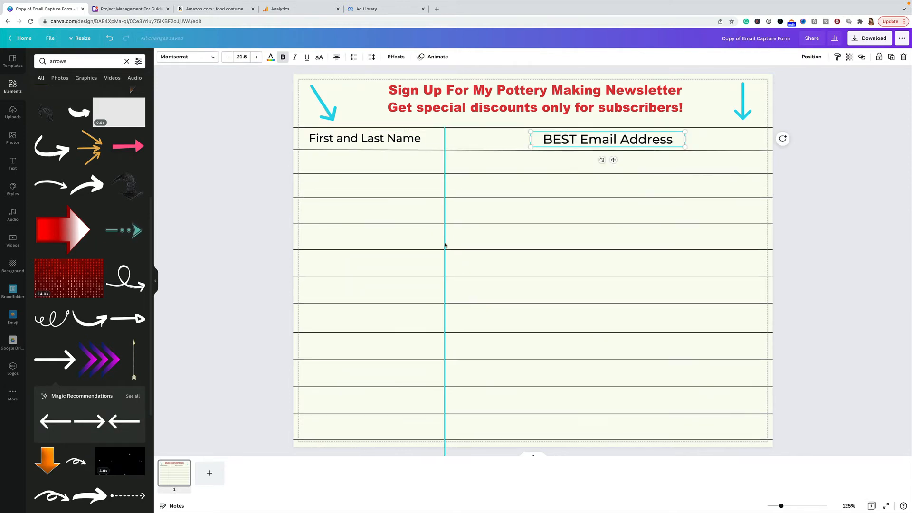
left_click(445, 245)
left_click_drag(443, 245, 488, 244)
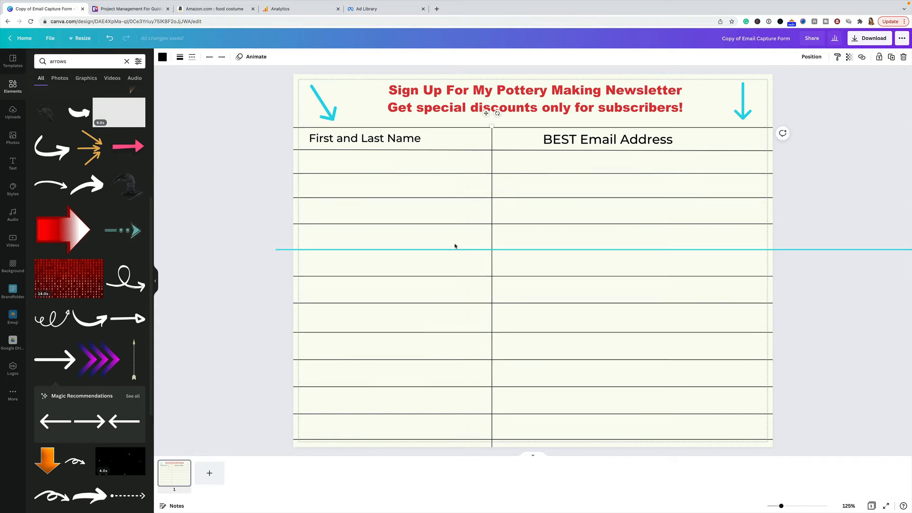
left_click(833, 214)
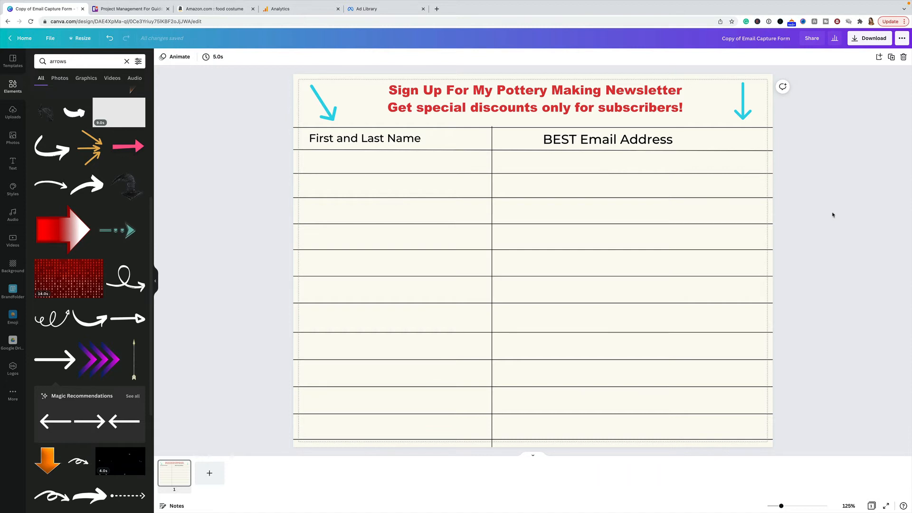
Undo the column and heading edits and the cream background change, going back to the salmon pink three-column form.
key("ctrl+z")
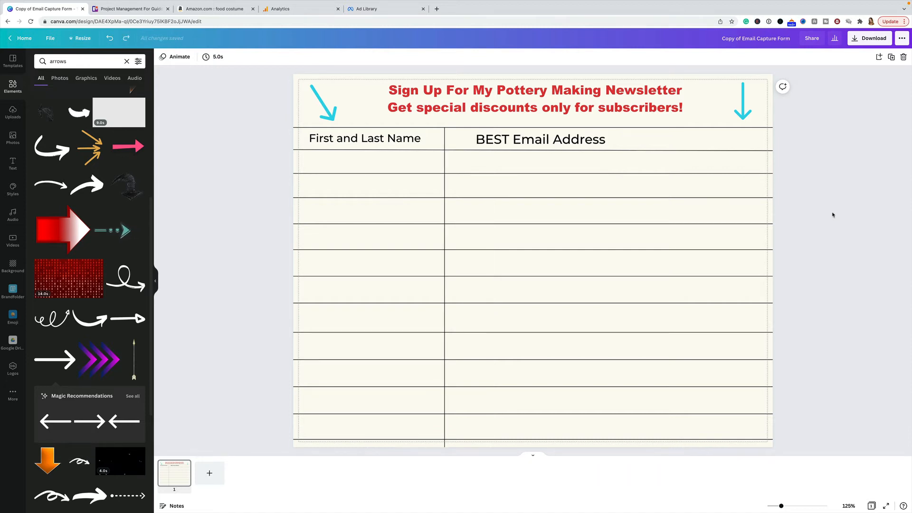
key("ctrl+z")
key("ctrl+z")
key("ctrl+z")
key("ctrl+z")
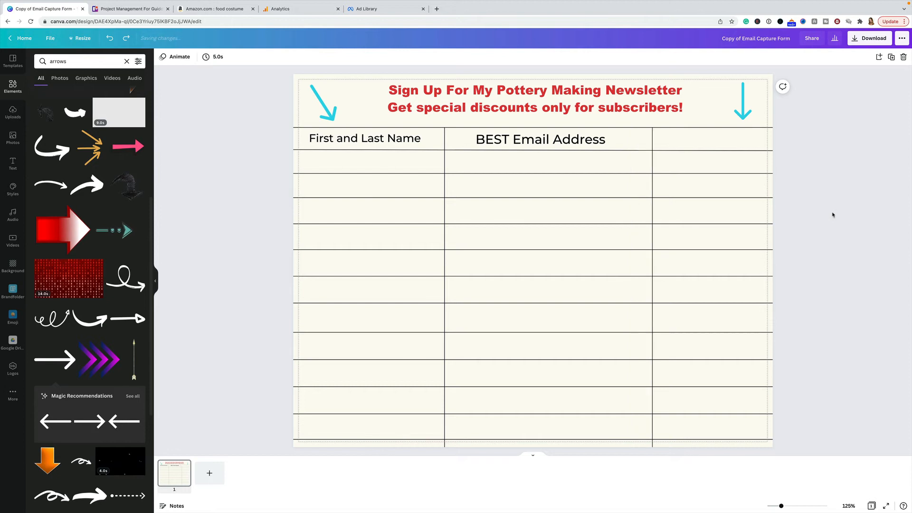
key("ctrl+z")
key("ctrl+z")
key("ctrl+z")
key("ctrl+z")
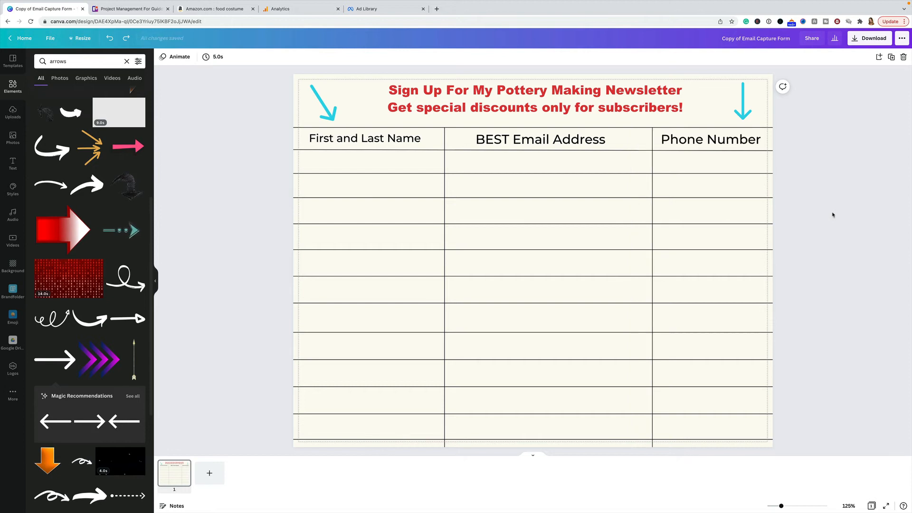
key("ctrl+z")
key("ctrl+z")
key("ctrl+z")
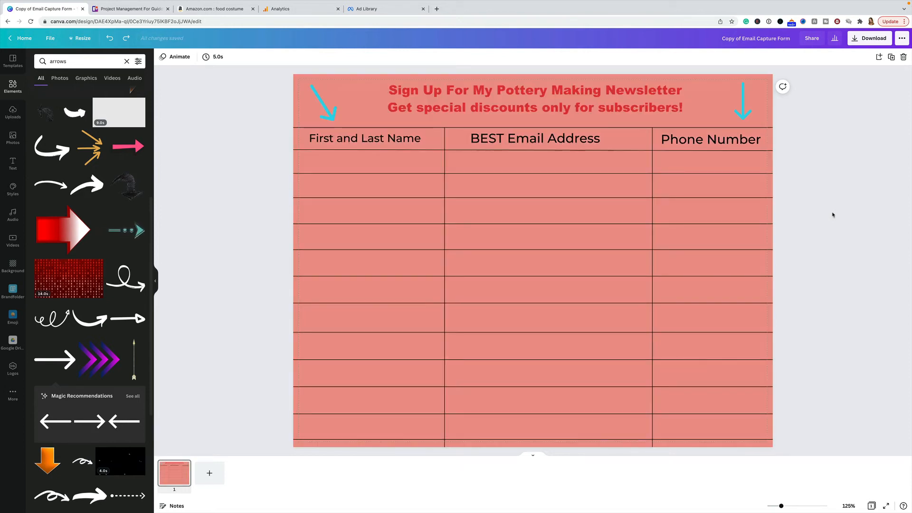
key("ctrl+shift+z")
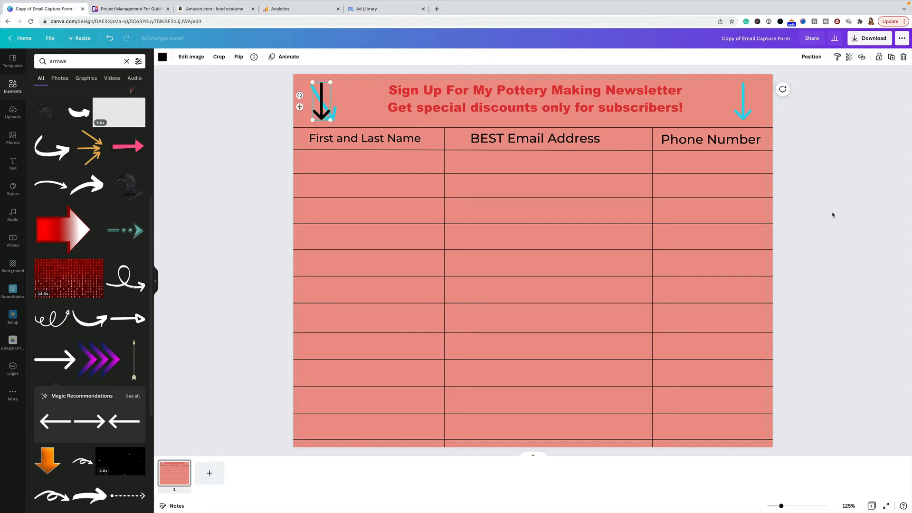
key("ctrl+z")
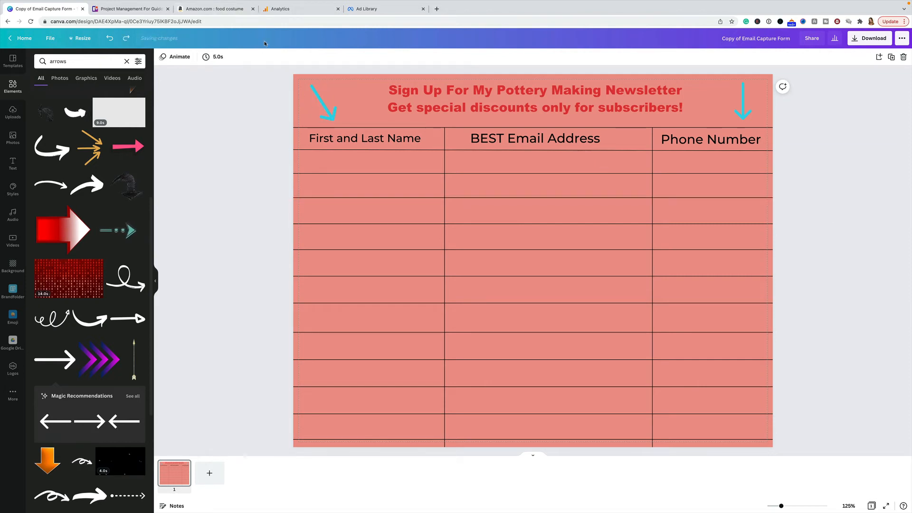
Save the salmon pink version of the form.
left_click(362, 96)
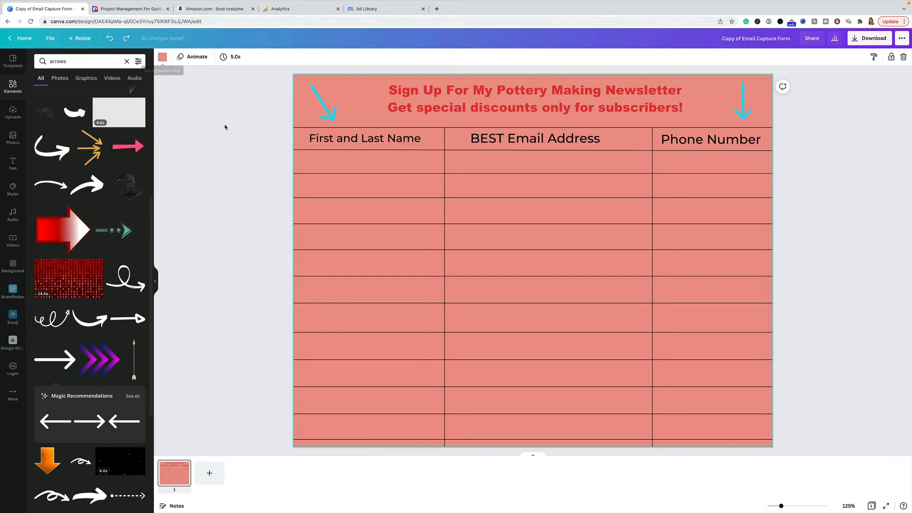
left_click(187, 109)
left_click(49, 38)
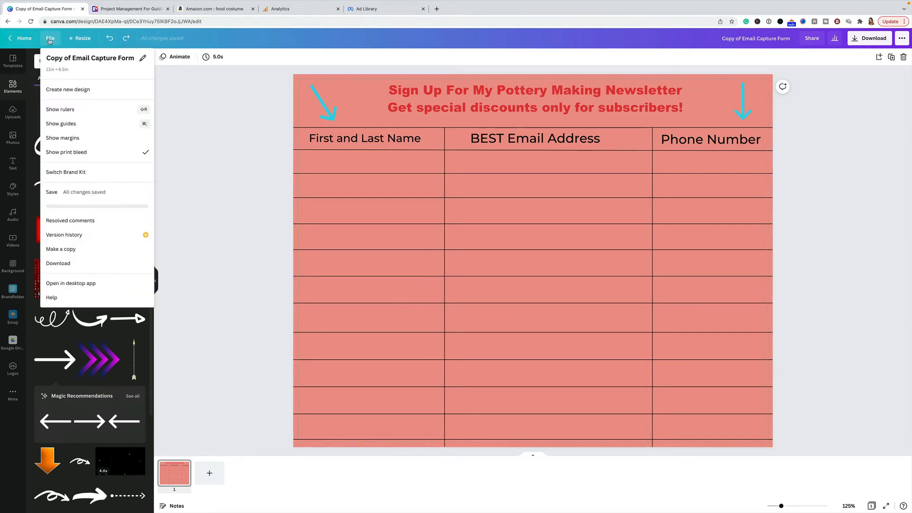
left_click(63, 195)
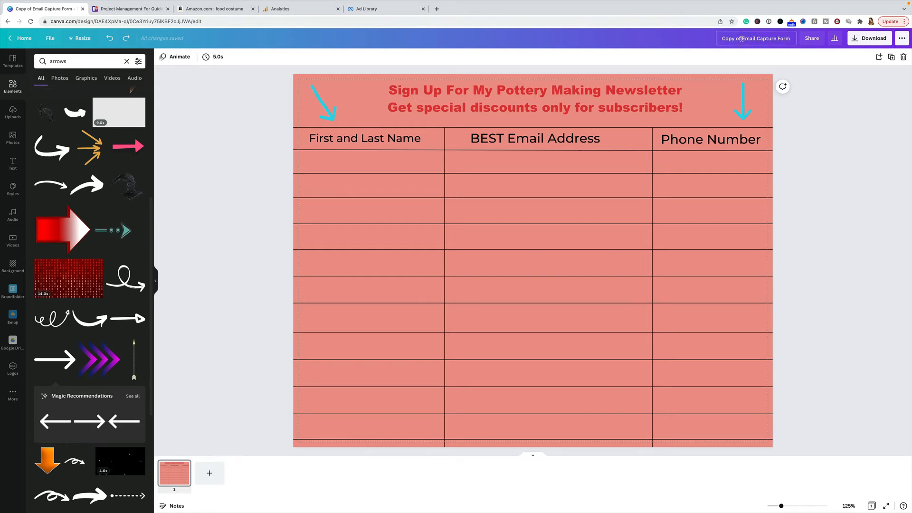
Rename the design as "Email Capture Form Pink for Shows".
key("BackSpace")
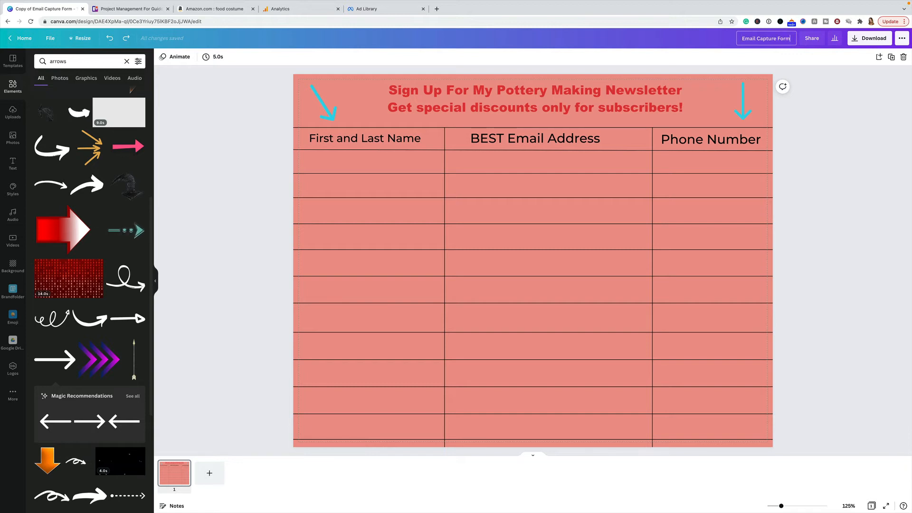
type("Pink for")
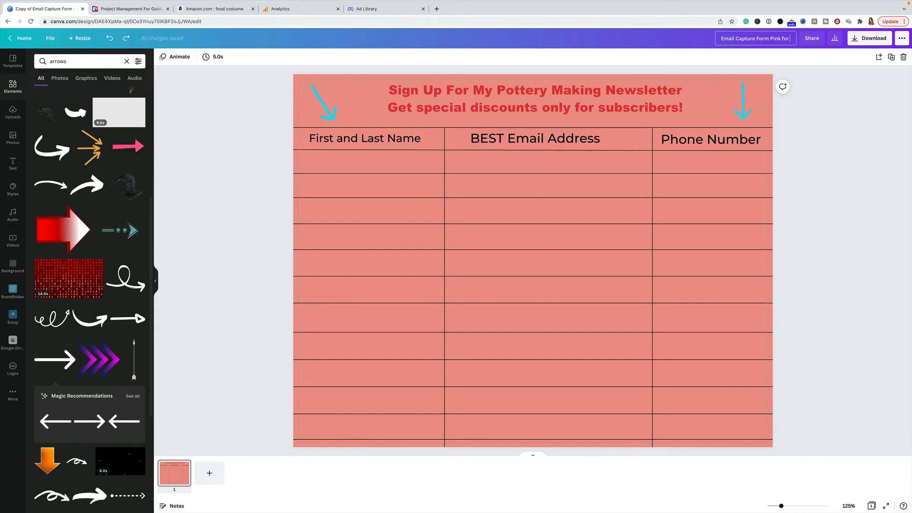
type(" Shows.")
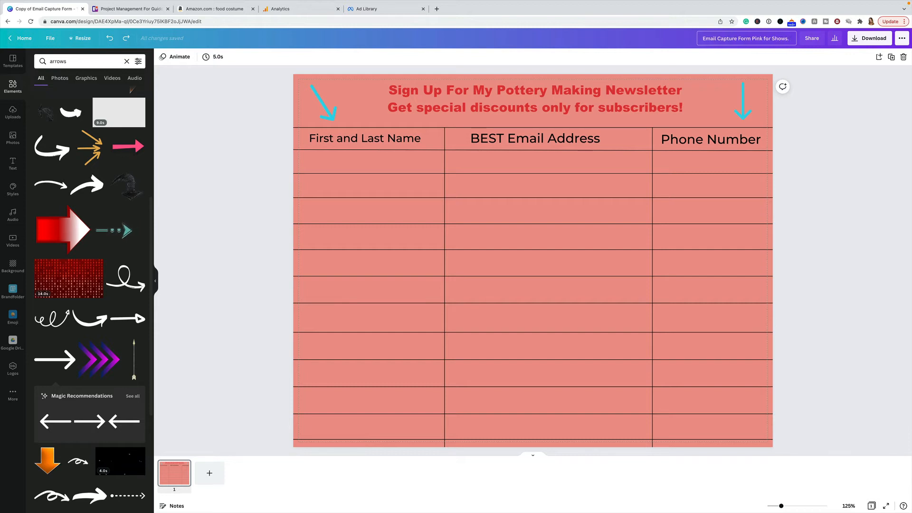
key("BackSpace")
key("Return")
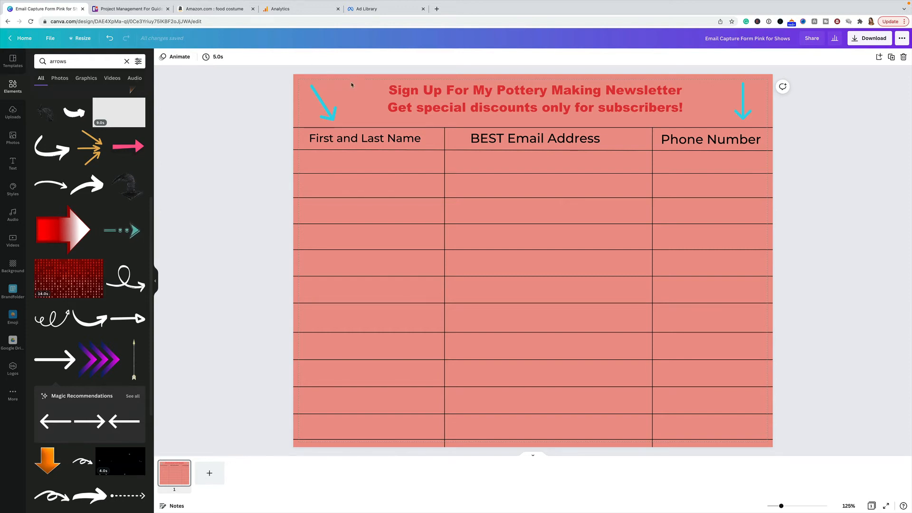
Set the background of the renamed form to the cream color of the Chocolate Wine & Shine palette.
left_click(335, 90)
left_click(161, 59)
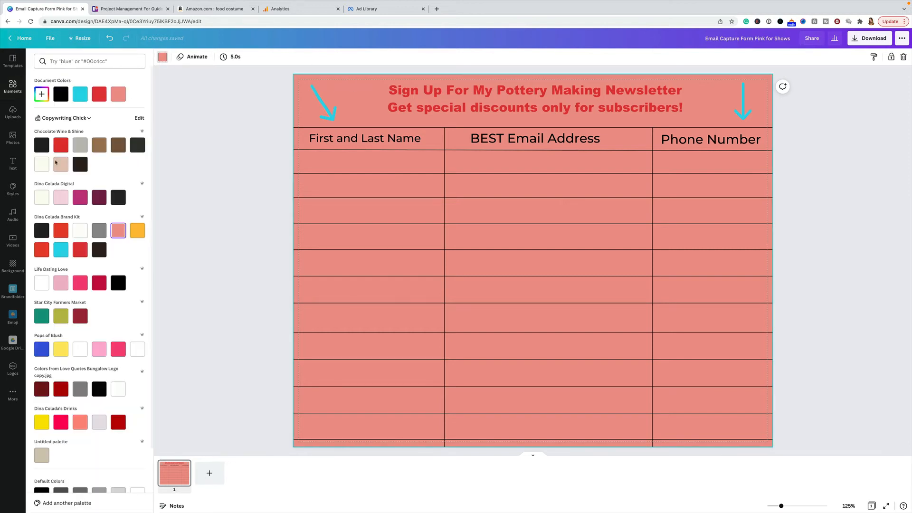
left_click(42, 163)
left_click(221, 124)
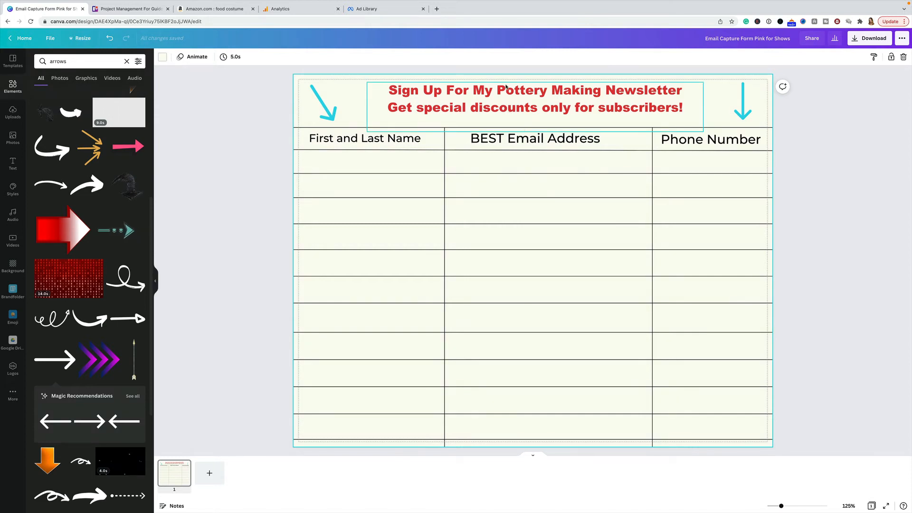
Create a resized portrait copy of the form with a custom size of 8.5 × 11 in.
left_click(82, 43)
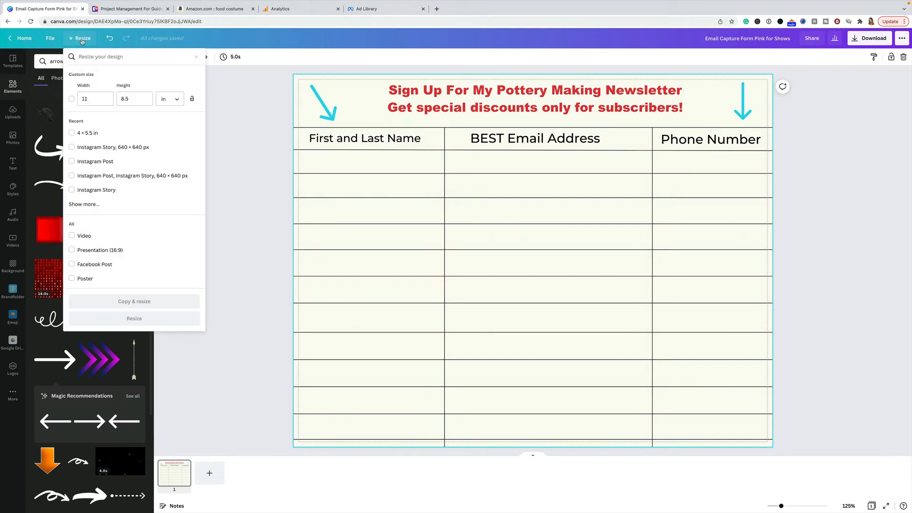
left_click(90, 101)
left_click_drag(89, 101, 68, 101)
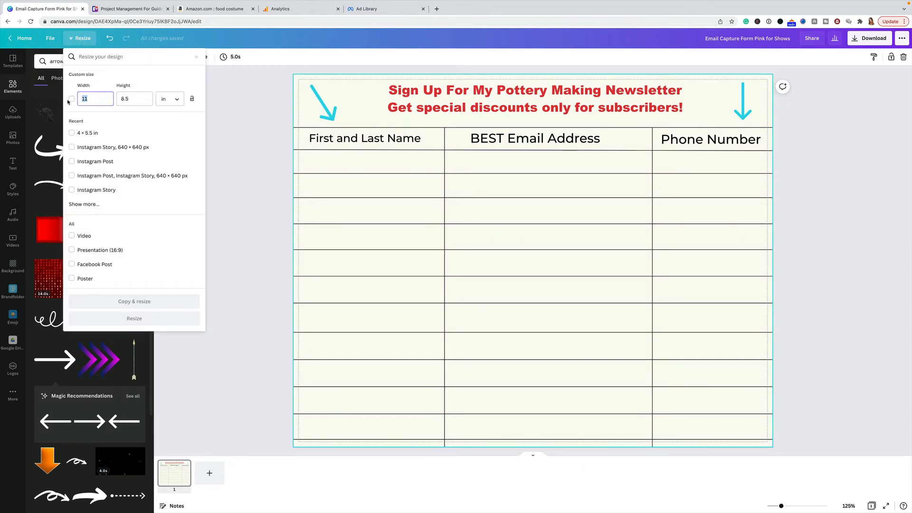
type("8.5")
key("Tab")
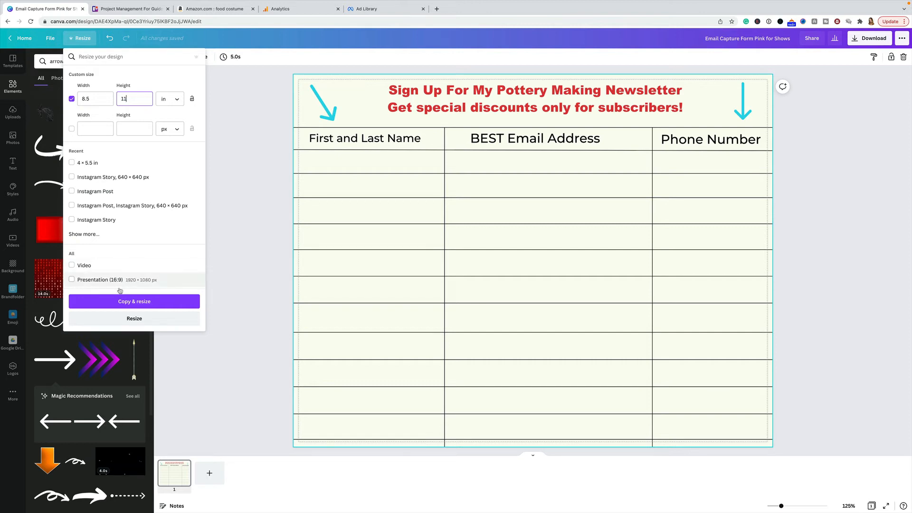
left_click(126, 301)
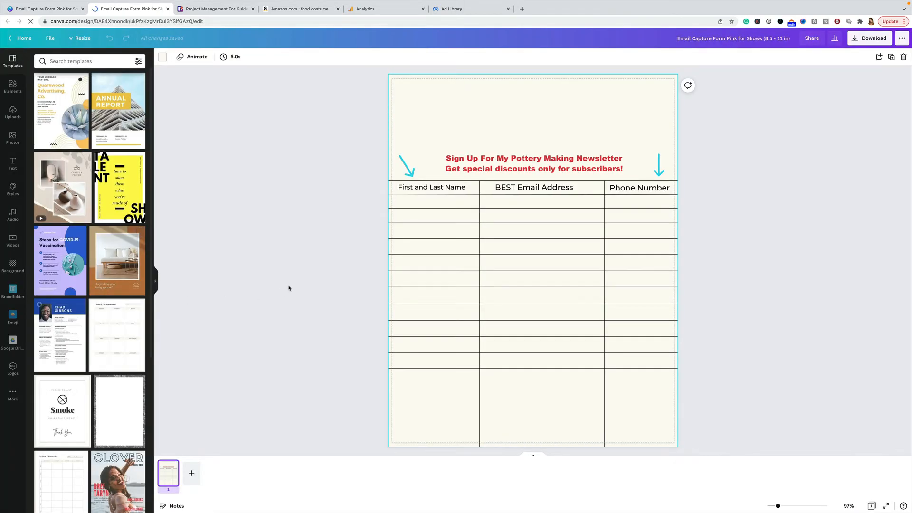
Move the heading to the top of the portrait page and both arrows up beside it, tilting the right arrow down toward the left.
left_click_drag(523, 162, 522, 95)
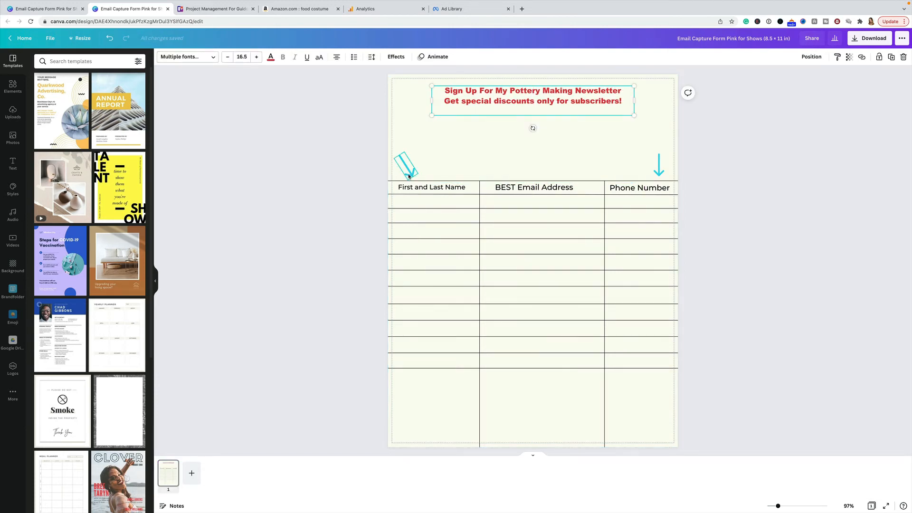
left_click_drag(407, 166, 415, 125)
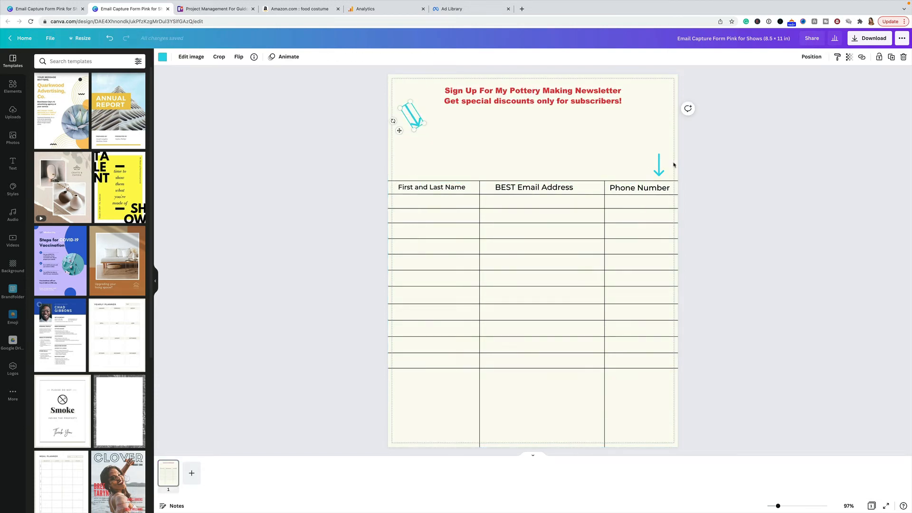
left_click_drag(659, 166, 655, 107)
left_click(763, 190)
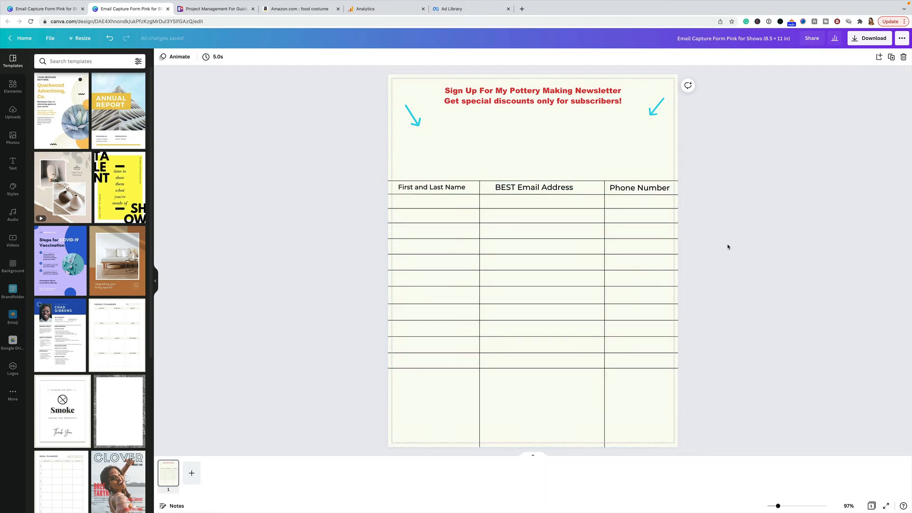
Enlarge the two-line heading, center it between the arrows, turn the right arrow more upright and shift the left arrow up and outward.
left_click(472, 109)
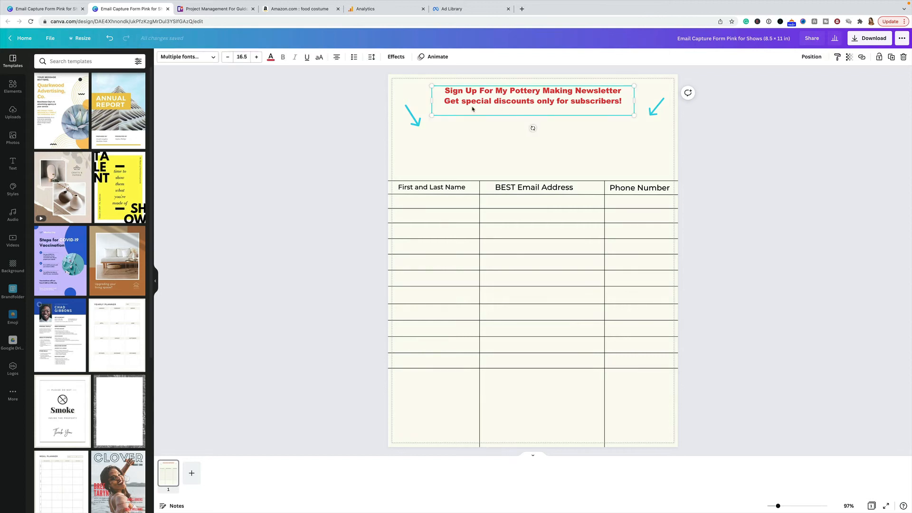
left_click_drag(432, 115, 396, 121)
left_click(655, 114)
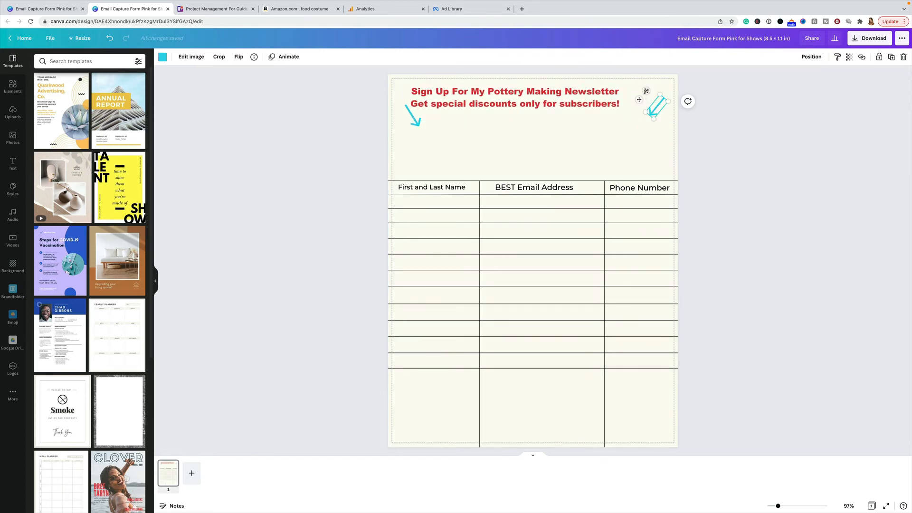
mouse_move(646, 90)
left_mouse_down()
mouse_move(637, 96)
mouse_move(661, 123)
mouse_move(659, 102)
left_mouse_up()
left_click_drag(563, 100, 580, 99)
left_click(351, 99)
left_click_drag(412, 116, 408, 107)
left_click(320, 132)
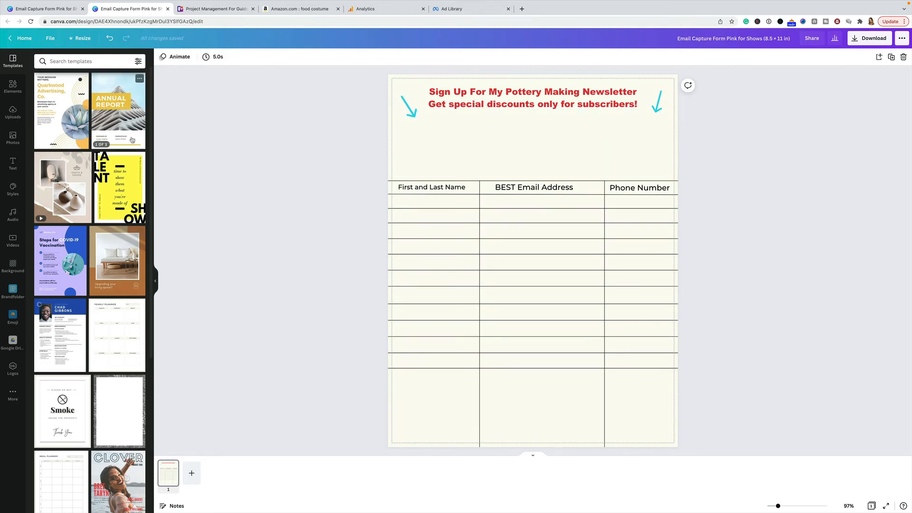
Search the elements for "popular" and add the gold star graphic to the page.
left_click(13, 86)
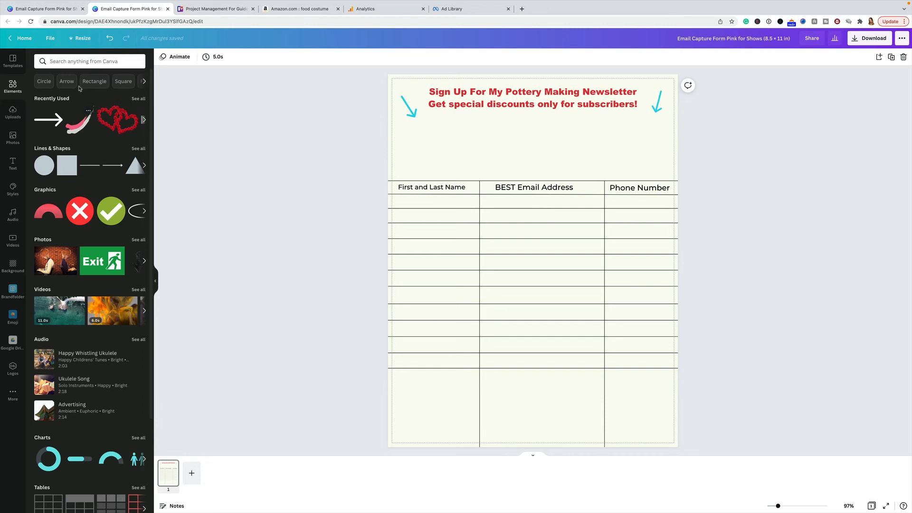
scroll(84, 179, "down", 5)
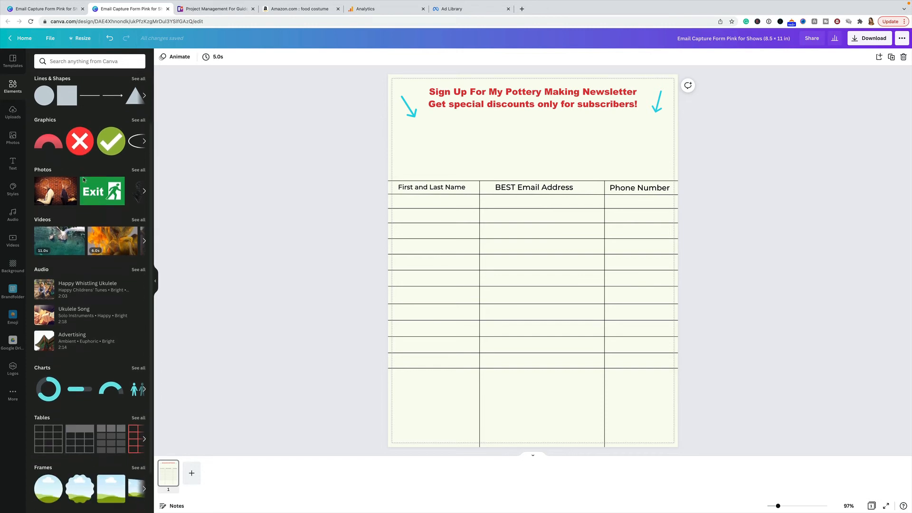
scroll(93, 110, "up", 5)
left_click(75, 62)
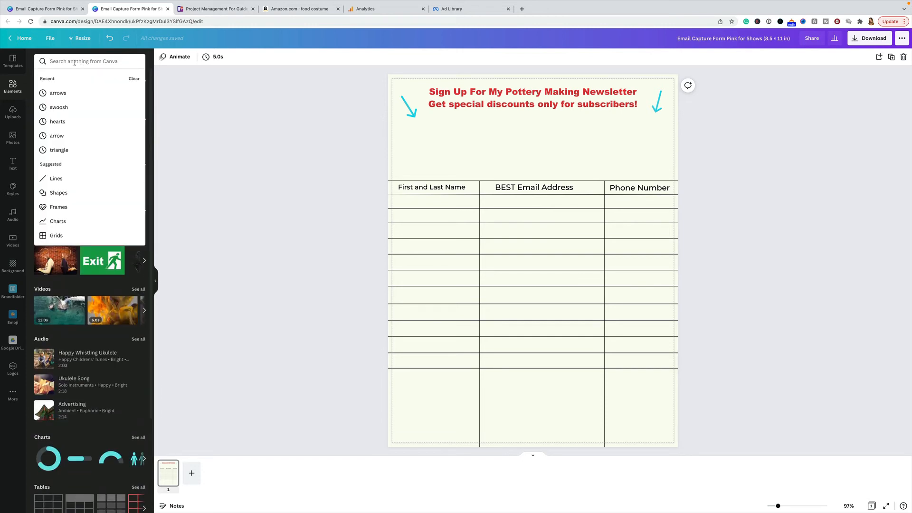
type("popular")
key("Return")
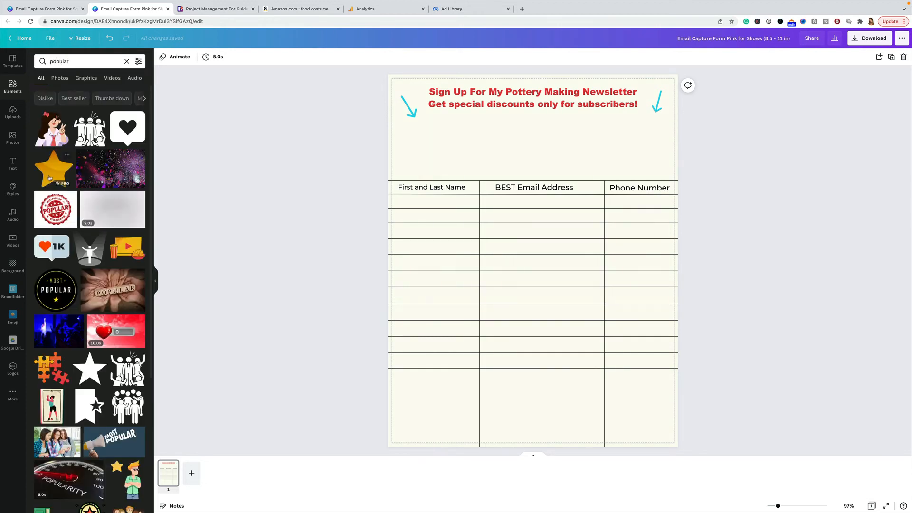
left_click(53, 177)
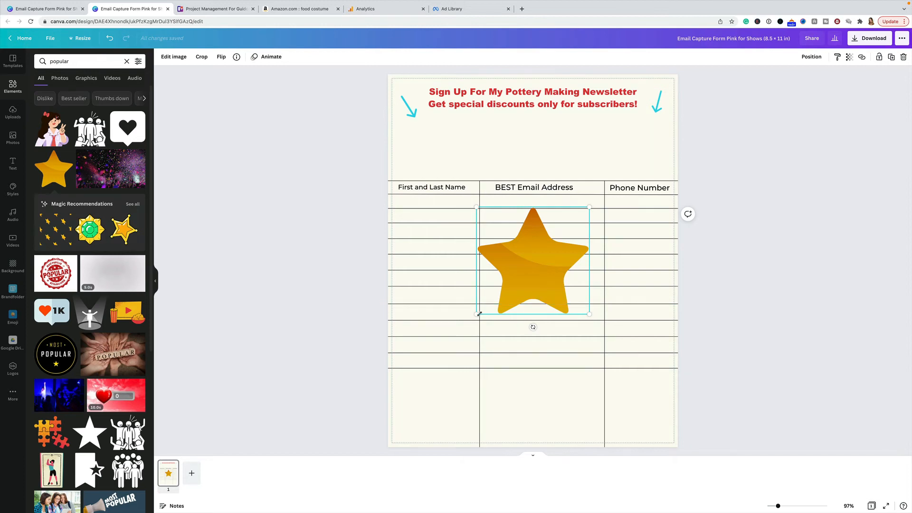
Shrink the star and duplicate it to build an evenly spaced row of five stars beneath the heading.
left_click_drag(476, 314, 565, 135)
key("super+d")
key("super+d")
key("super+d")
key("super+v")
left_click_drag(504, 137, 597, 135)
left_click(350, 151)
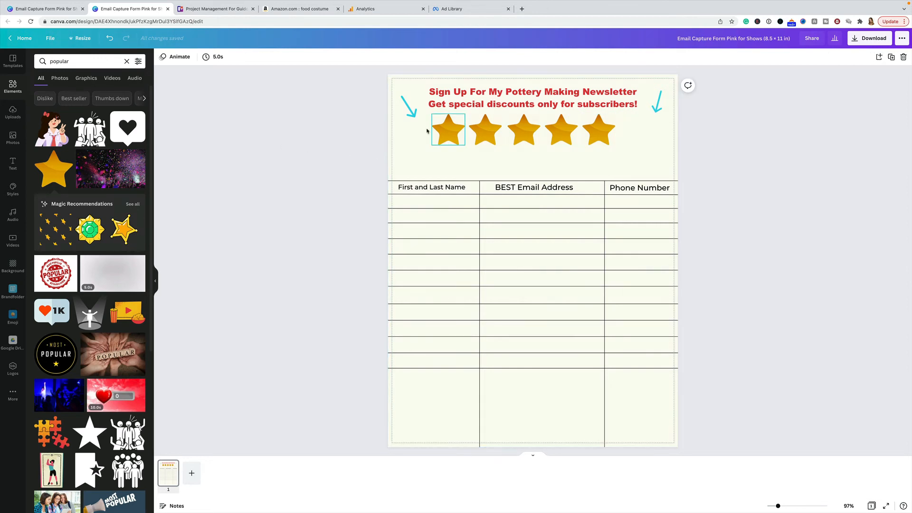
Select all five stars together and center the row on the page, slightly lower beneath the heading.
left_click(459, 134)
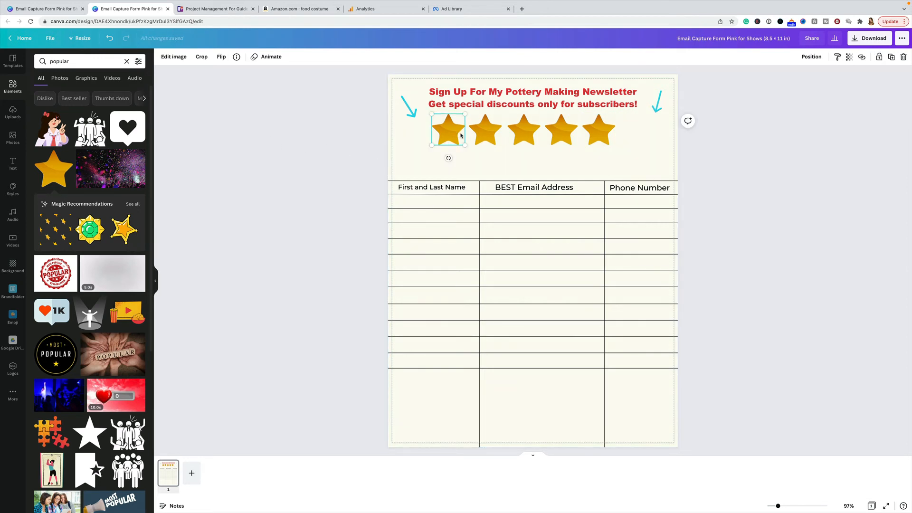
left_click(485, 133, "shift")
left_click(521, 133, "shift")
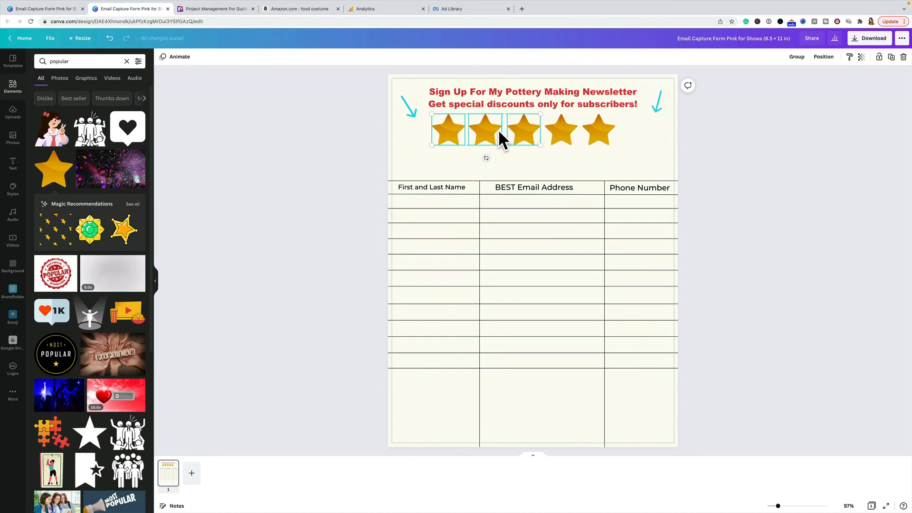
left_click(562, 135, "shift")
left_click(599, 135, "shift")
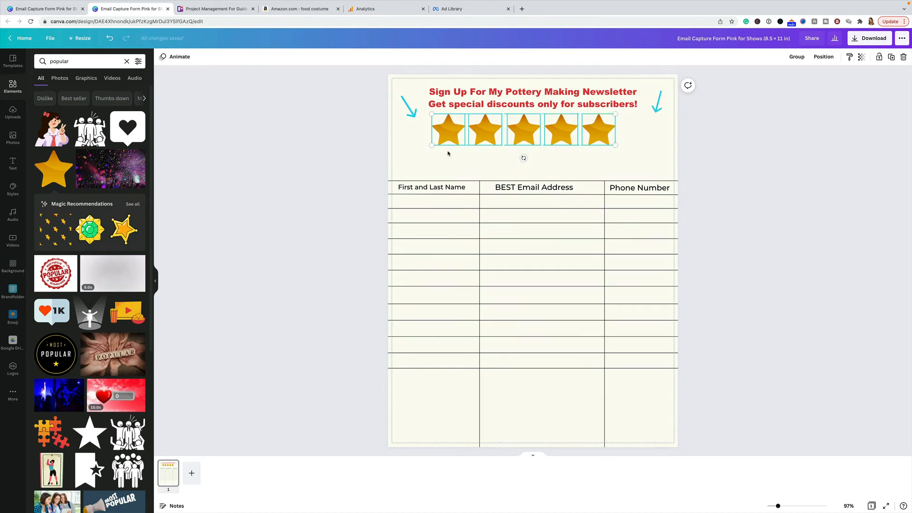
left_click_drag(480, 135, 528, 136)
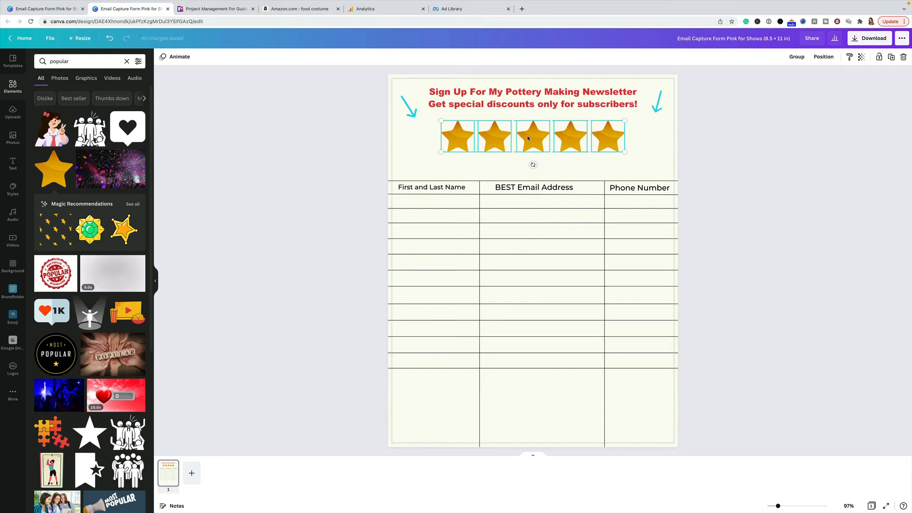
left_click(332, 151)
Shrink the row of five stars to about half its size and place it centered close beneath the heading.
left_click(456, 135)
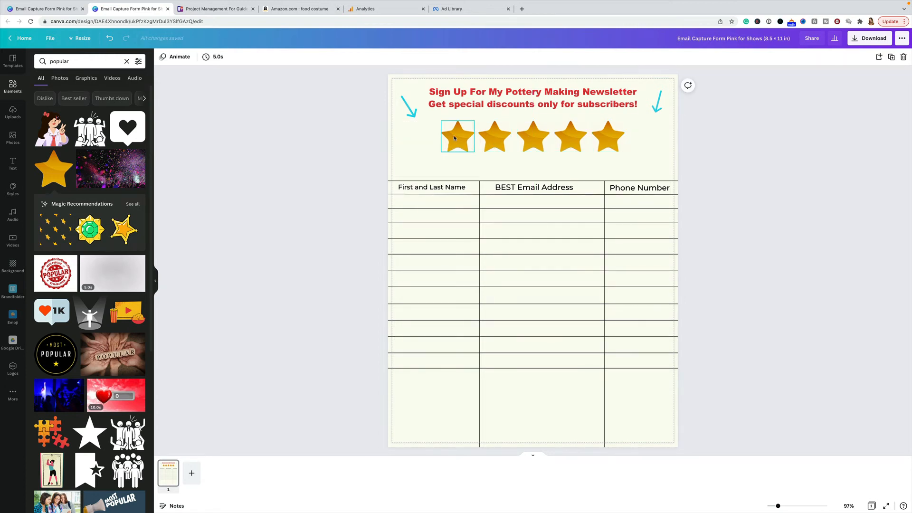
left_click(494, 135, "shift")
left_click(534, 138, "shift")
left_click(570, 138, "shift")
left_click(606, 142, "shift")
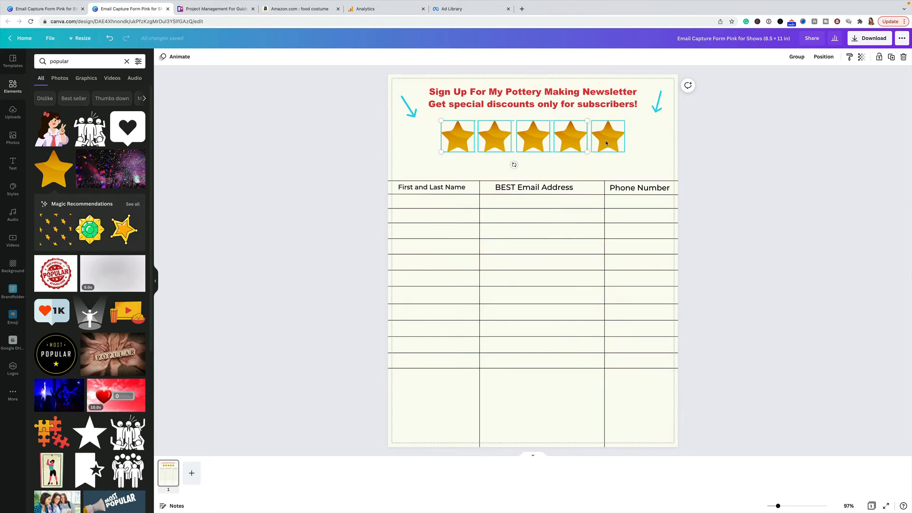
left_click_drag(623, 151, 530, 128)
left_click(336, 127)
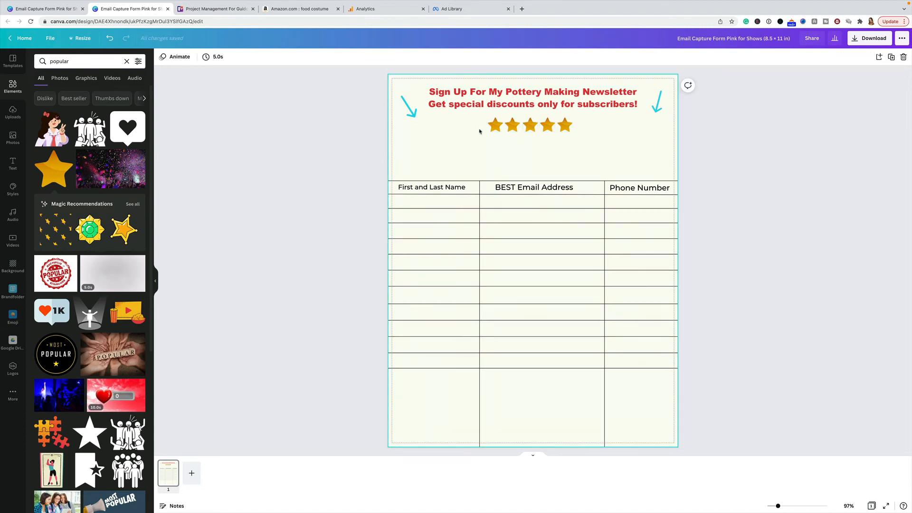
Recolor both arrows with the yellow-orange of the Dina Colada Brand Kit palette.
left_click(406, 110)
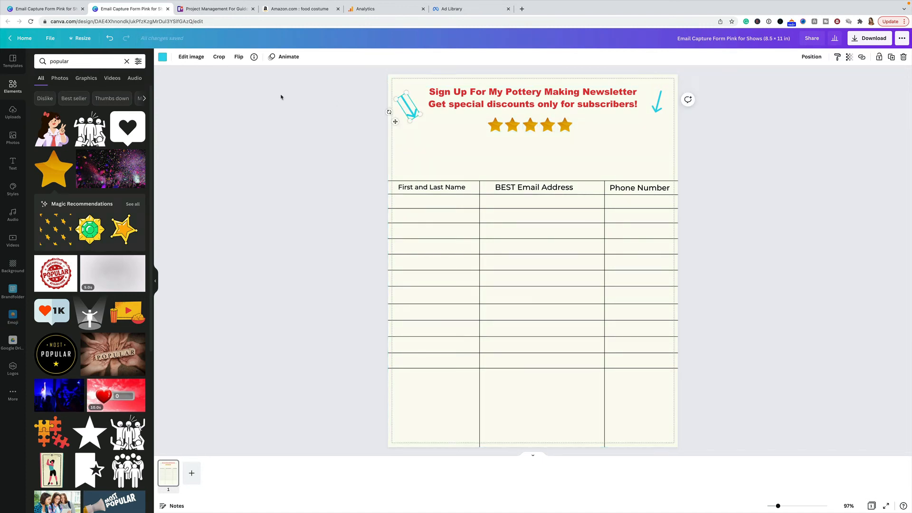
left_click(456, 142)
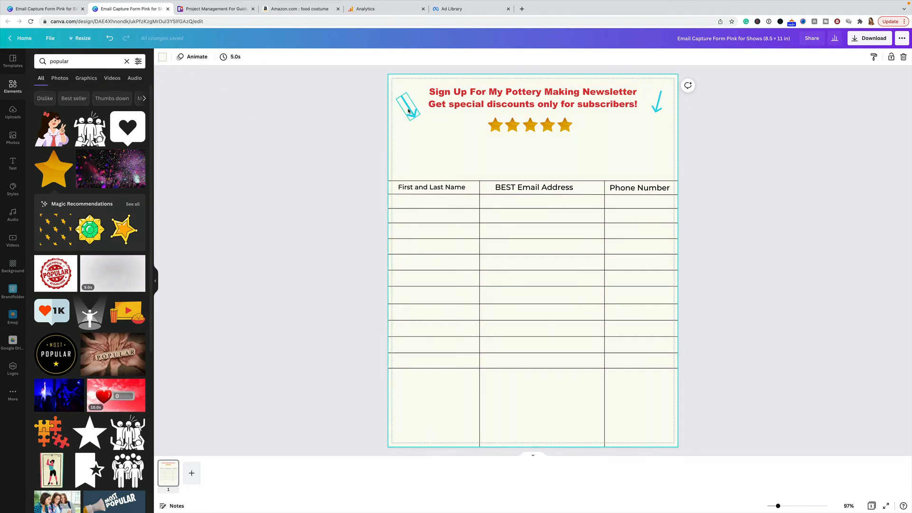
left_click(409, 112)
left_click(162, 58)
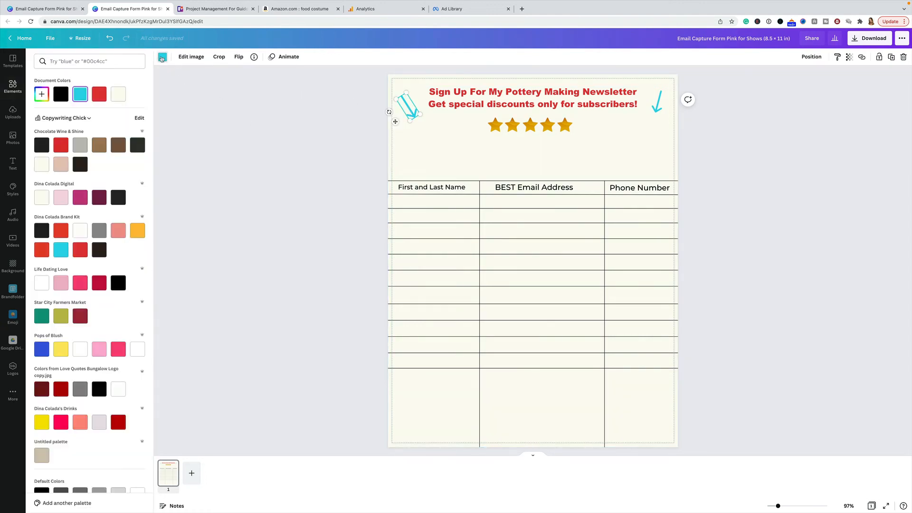
left_click(137, 231)
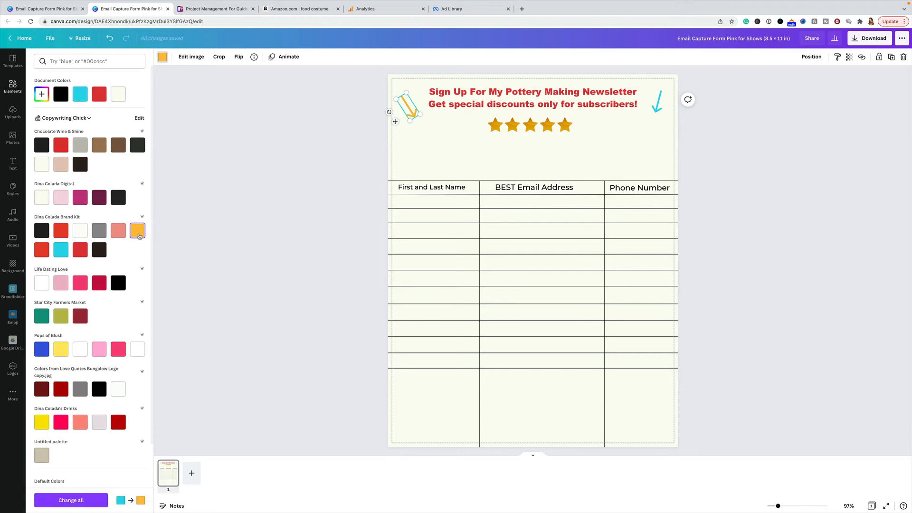
left_click(661, 108)
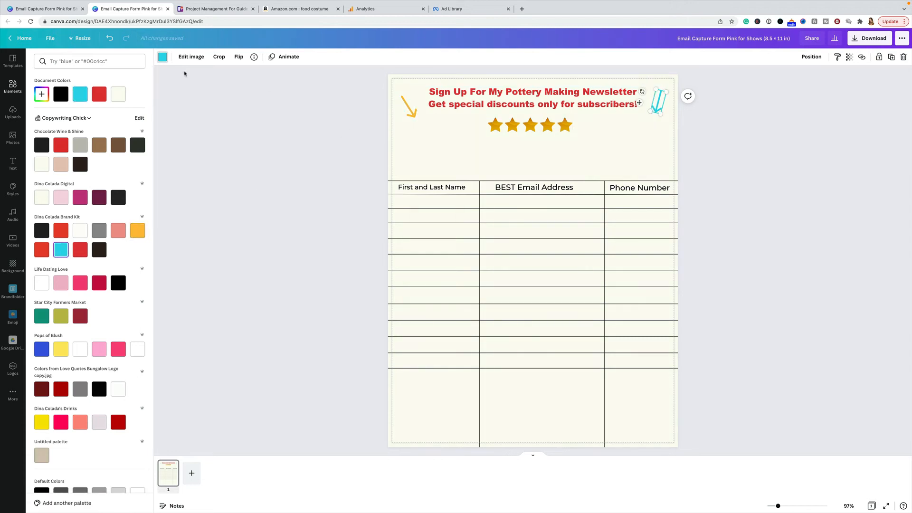
left_click(163, 59)
left_click(163, 60)
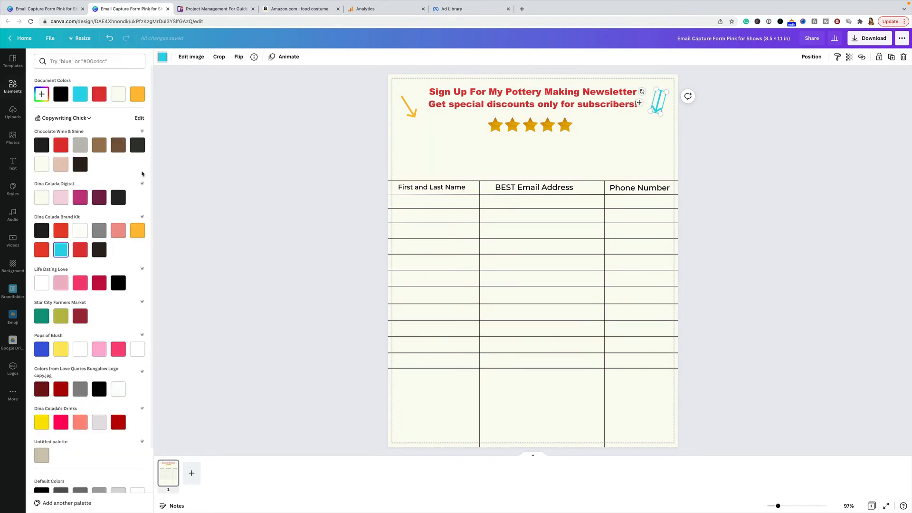
left_click(138, 231)
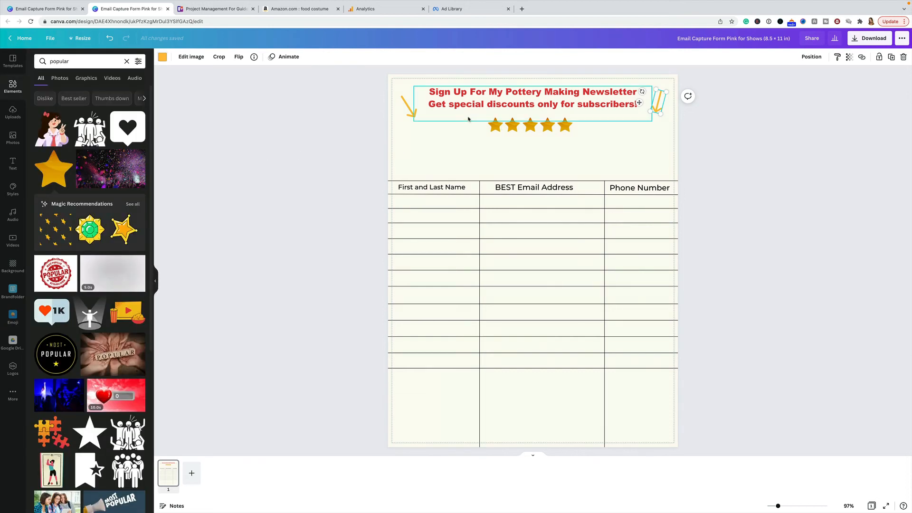
Duplicate the row of five stars and place the copy below and to the right of the original.
left_click_drag(482, 127, 574, 139)
left_click(470, 130)
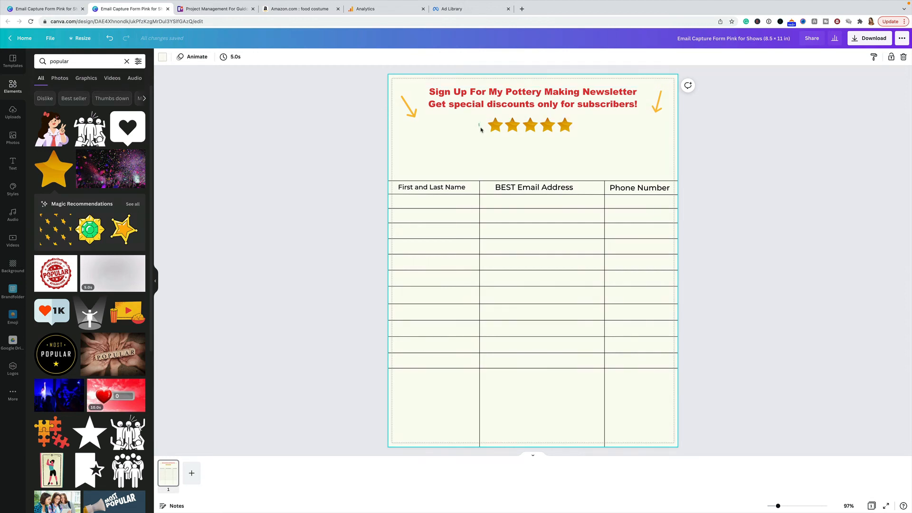
left_click_drag(481, 129, 623, 153)
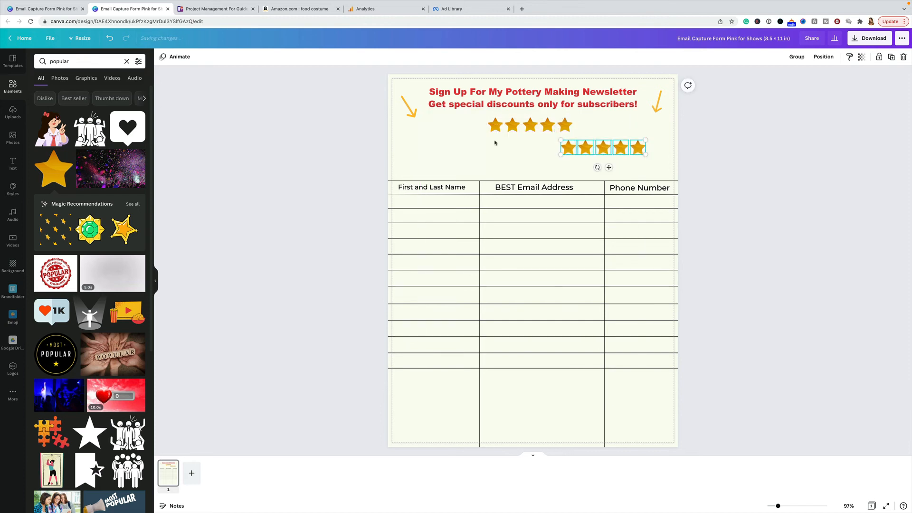
left_click(451, 143)
Move the original star row left and set the copied row beside it to form one line of ten stars.
left_click(477, 130)
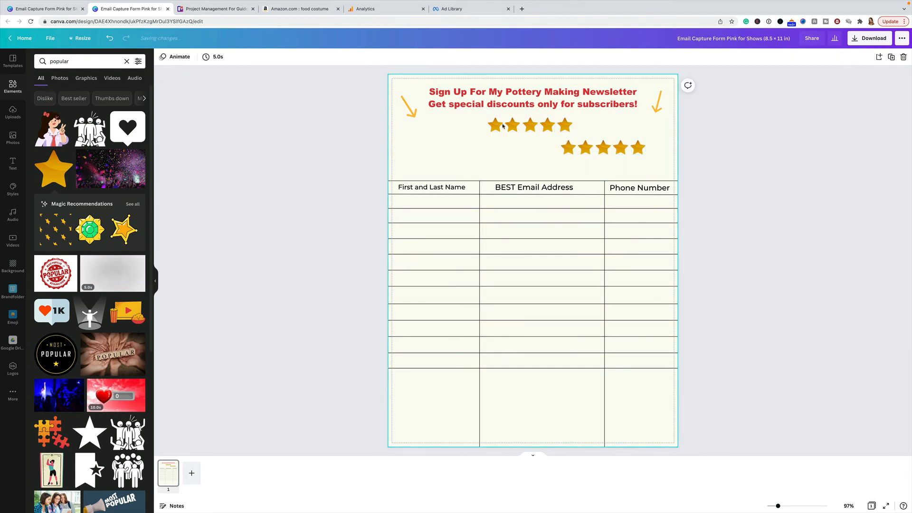
left_click(493, 126)
left_click(512, 125, "shift")
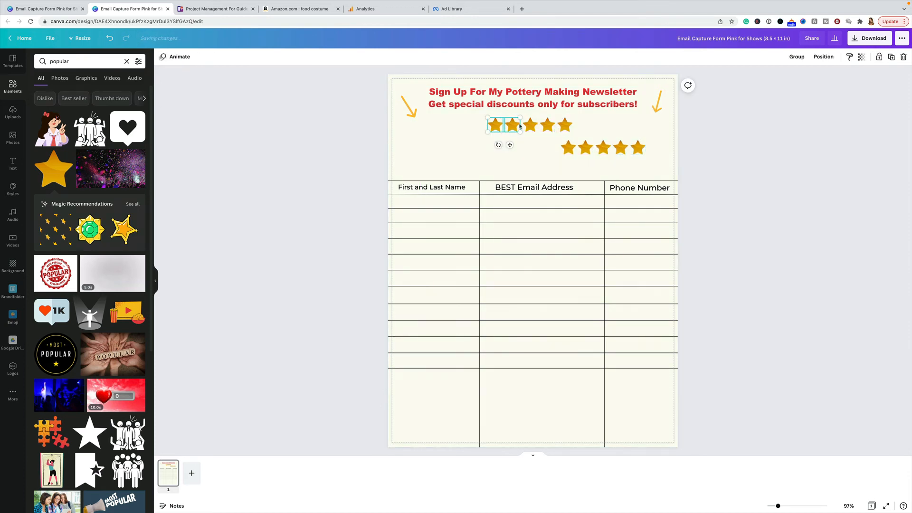
left_click(530, 125, "shift")
left_click(547, 126, "shift")
left_click(564, 126, "shift")
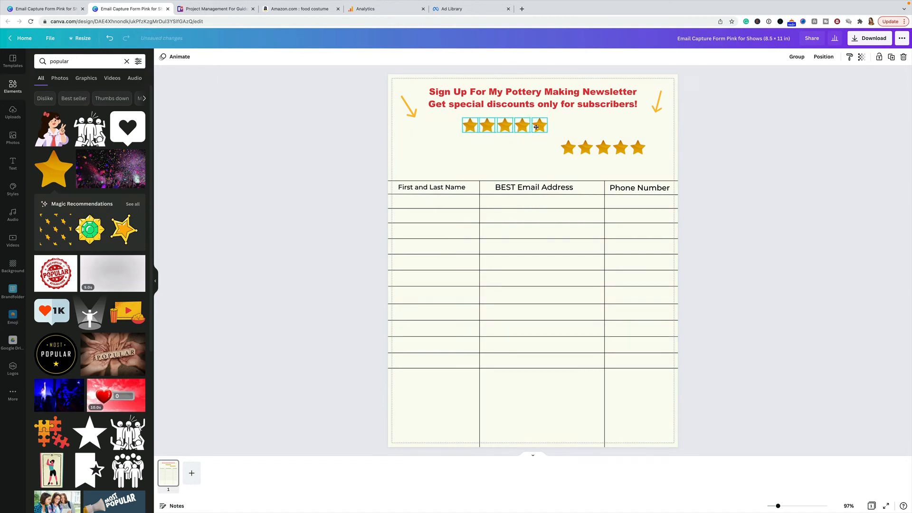
left_click_drag(564, 126, 512, 127)
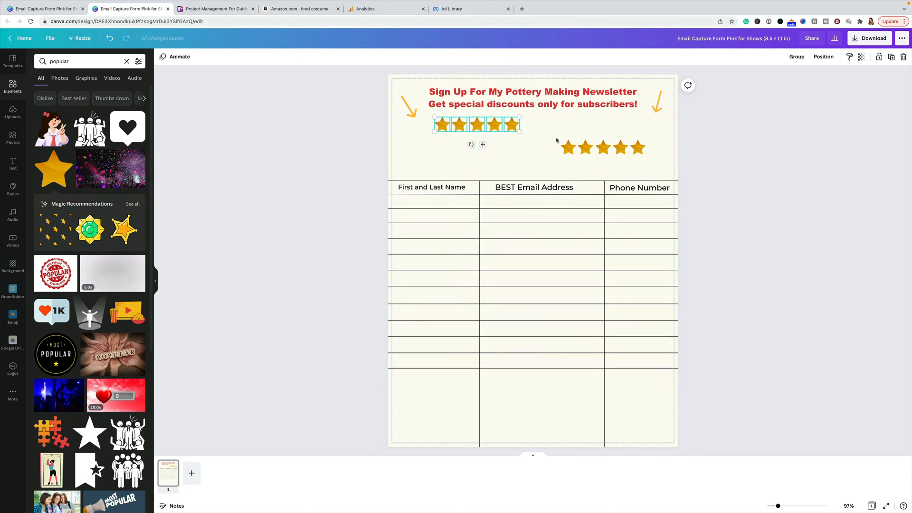
left_click_drag(558, 145, 592, 129)
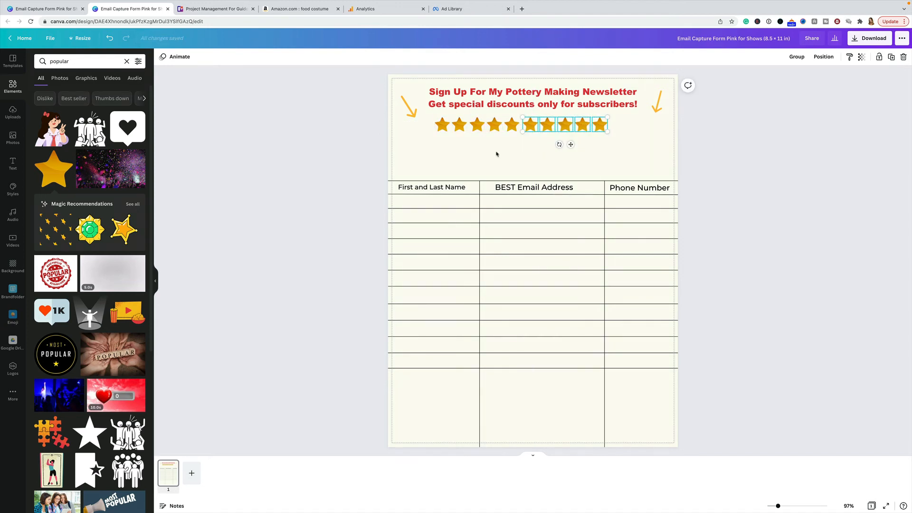
Select all ten stars and center the row beneath the heading.
left_click(423, 126)
left_click(430, 121)
left_click(427, 133)
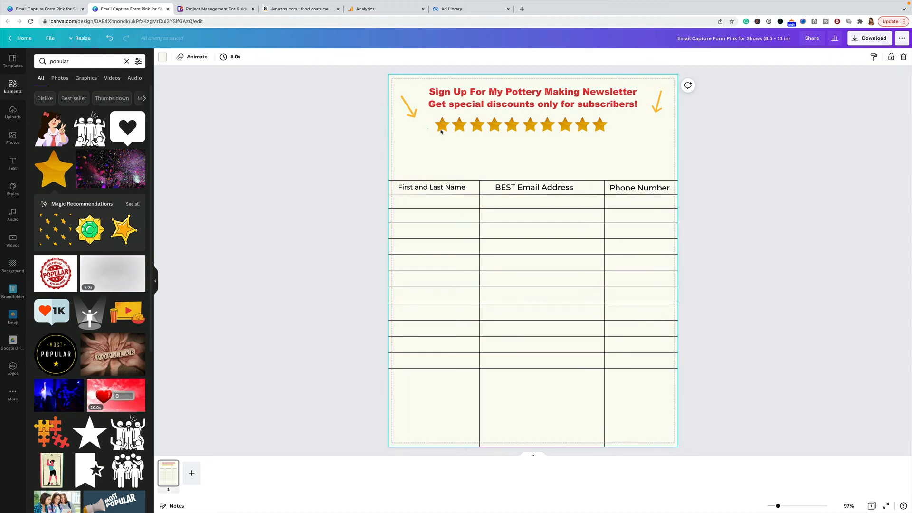
left_click_drag(441, 131, 619, 150)
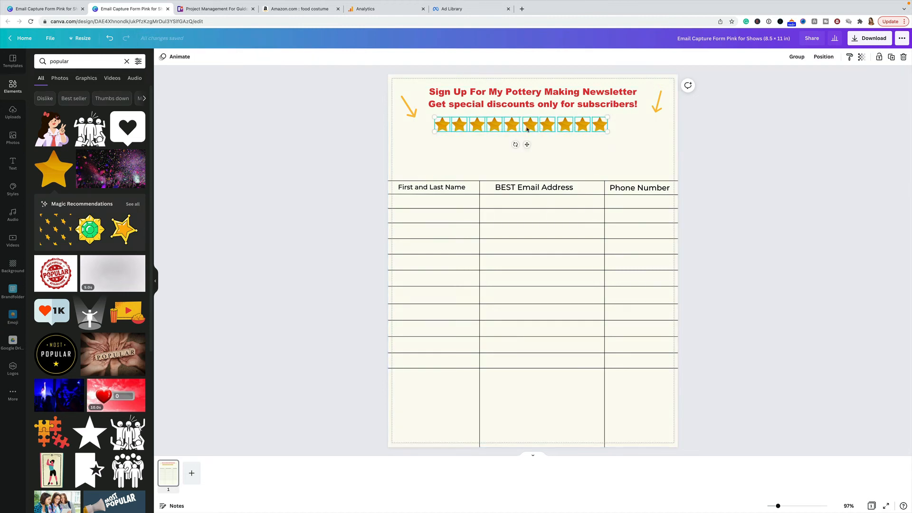
left_click_drag(527, 130, 538, 302)
left_click_drag(538, 296, 533, 129)
left_click(323, 191)
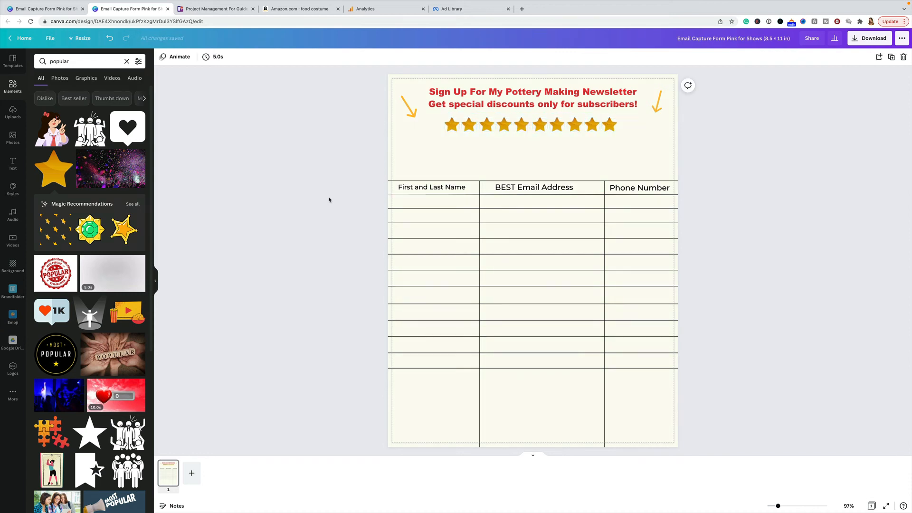
Move the row of ten stars down to the bottom of the page, below the sign-up table.
left_click(440, 123)
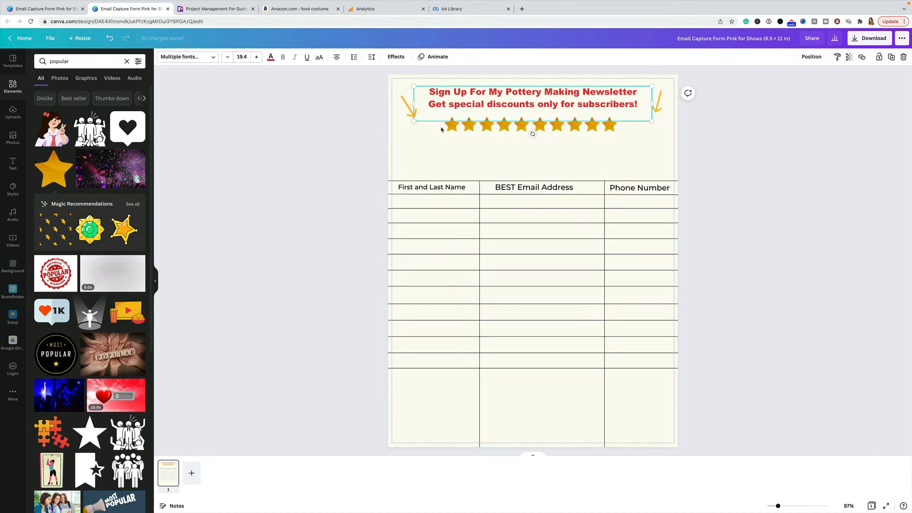
left_click(434, 132)
left_click_drag(533, 134, 618, 138)
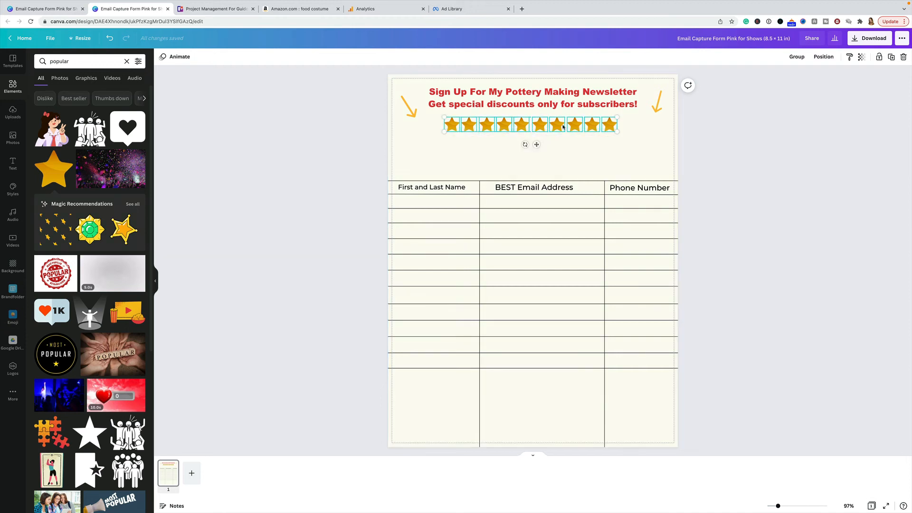
left_click_drag(527, 128, 569, 430)
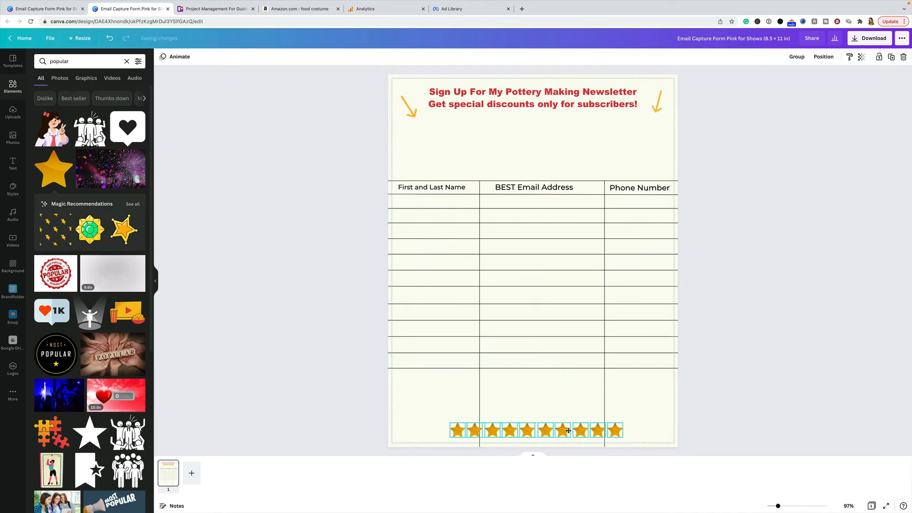
left_click(407, 405)
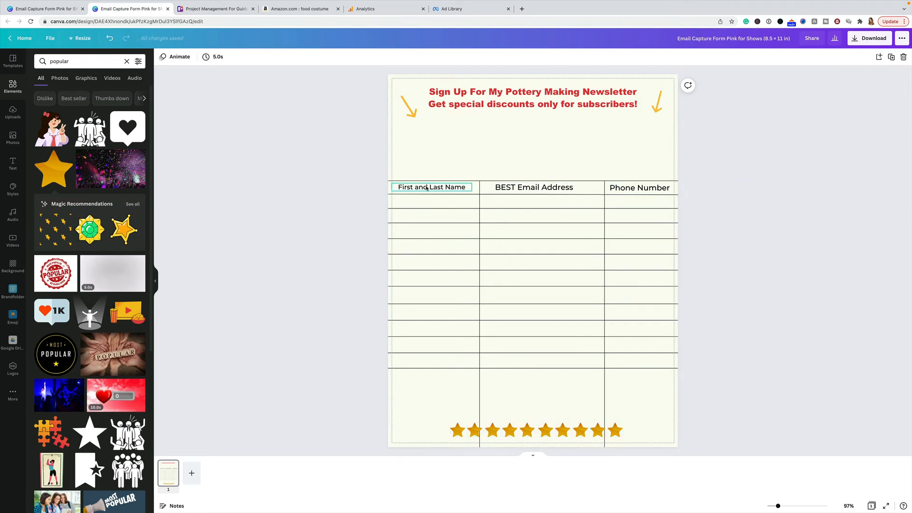